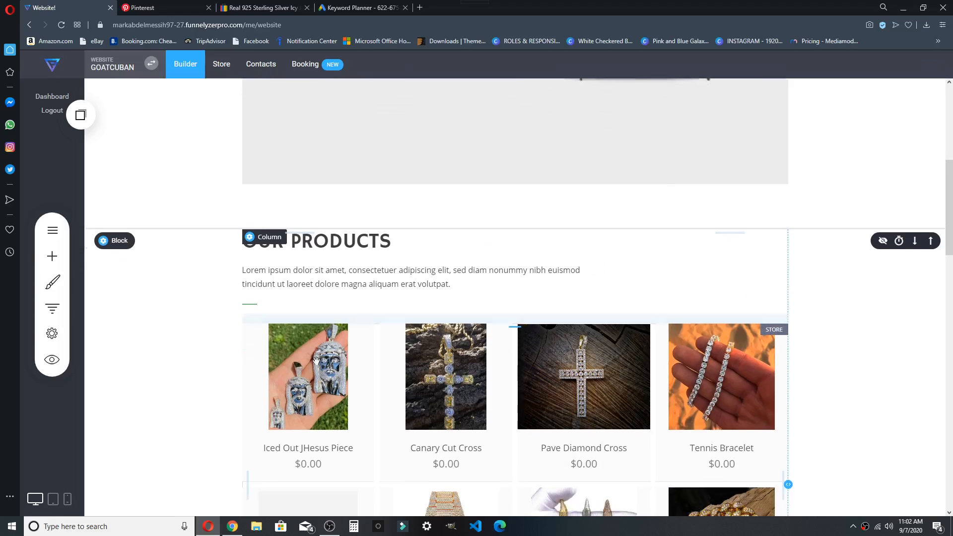
# Delete the blog post block near the end of the home page and confirm its removal
pyautogui.scroll(-6, 263, 347)
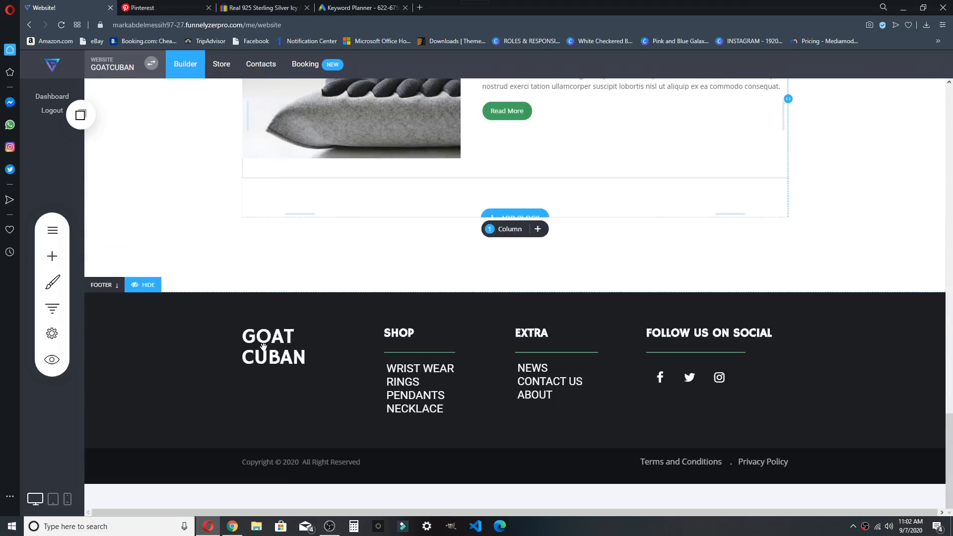
pyautogui.scroll(7, 276, 334)
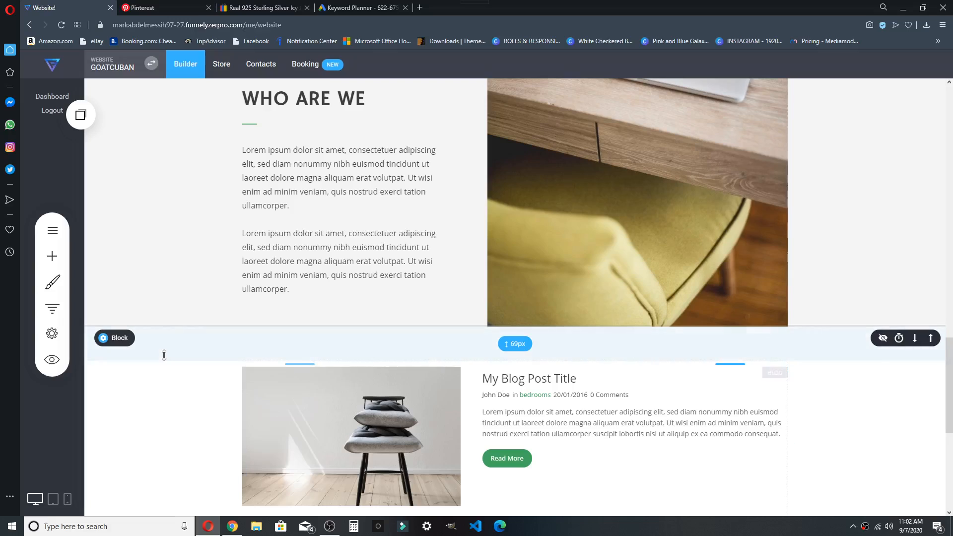
pyautogui.moveTo(129, 346)
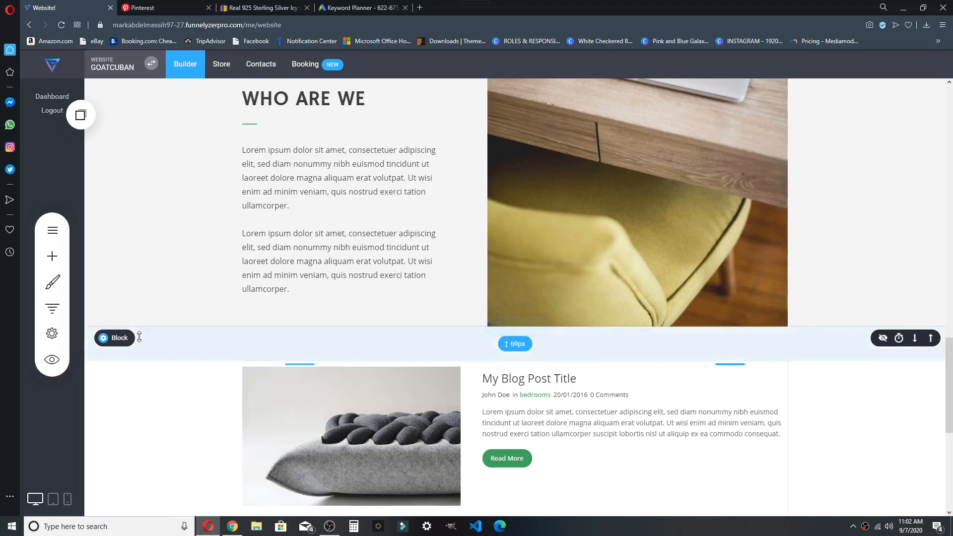
pyautogui.click(194, 338)
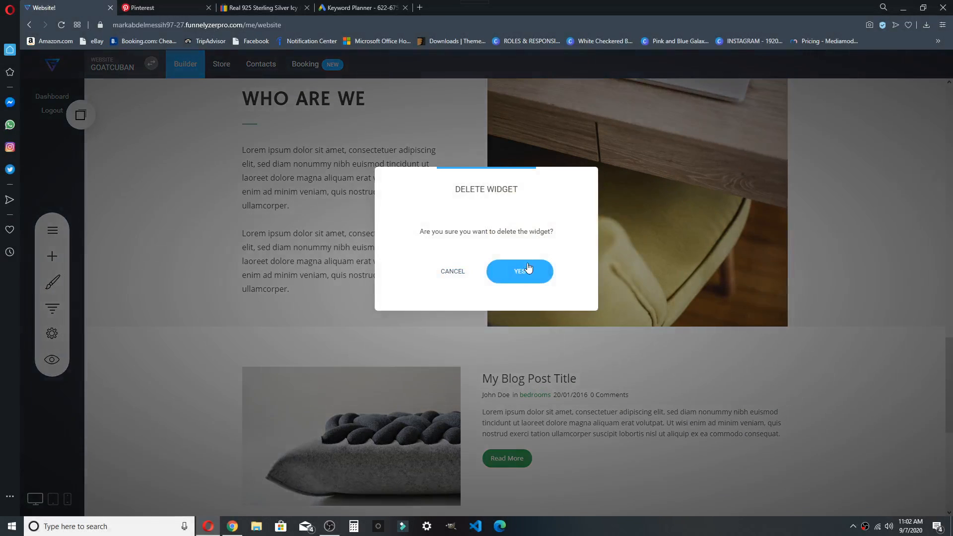
pyautogui.click(528, 269)
# Delete the "Who Are We" block from the home page and confirm its removal
pyautogui.scroll(5, 500, 278)
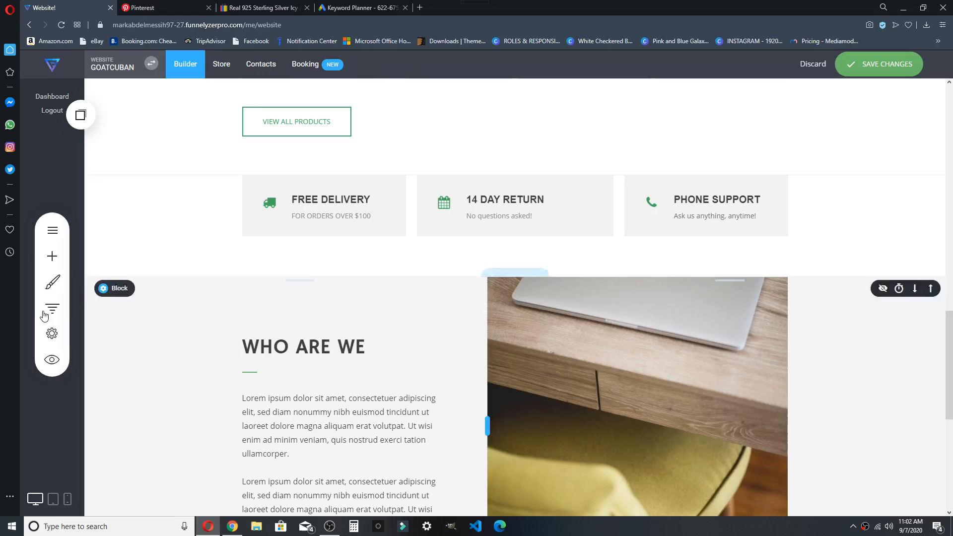
pyautogui.click(193, 288)
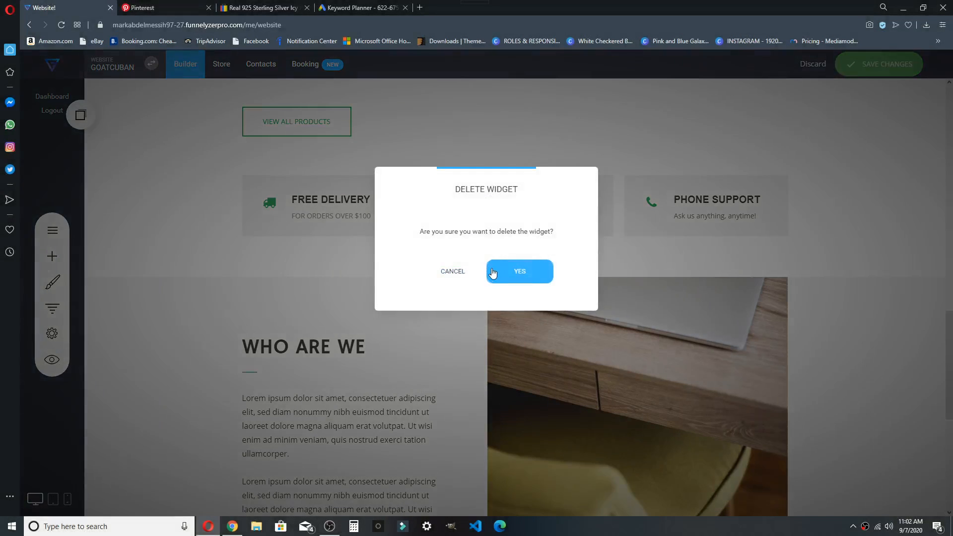
pyautogui.click(494, 275)
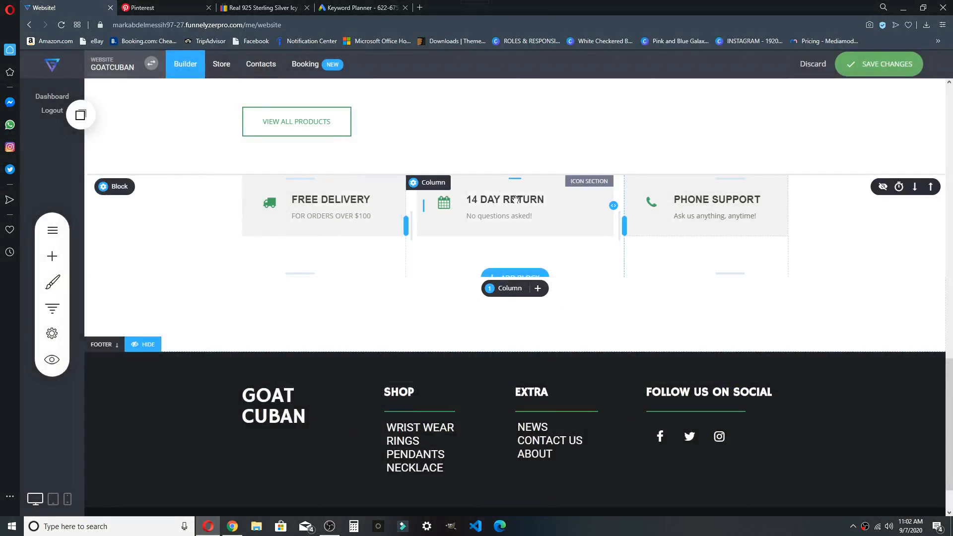
# Delete the block holding the Free Delivery, 14 Day Return and Phone Support sections below the products
pyautogui.scroll(5, 469, 189)
pyautogui.scroll(12, 469, 188)
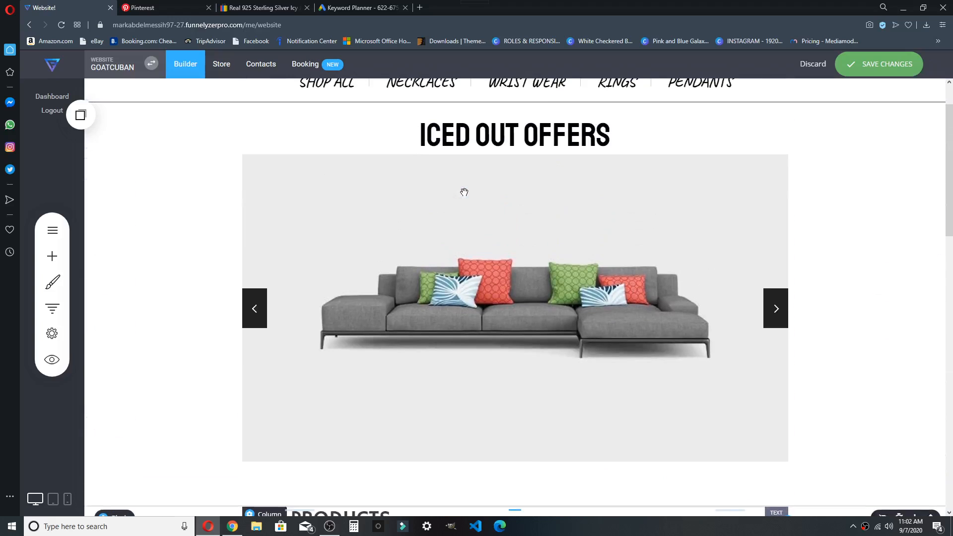
pyautogui.scroll(-8, 404, 195)
pyautogui.scroll(-6, 404, 195)
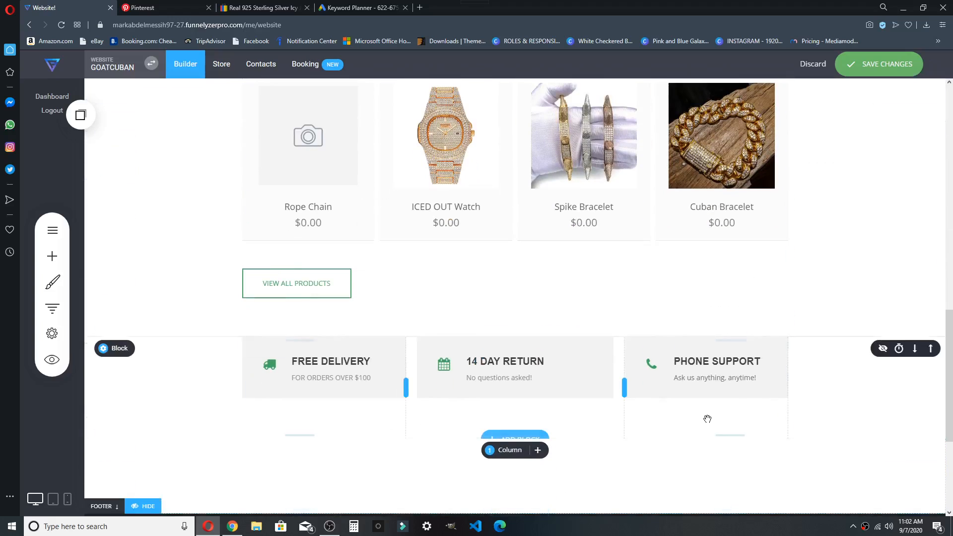
pyautogui.moveTo(141, 352)
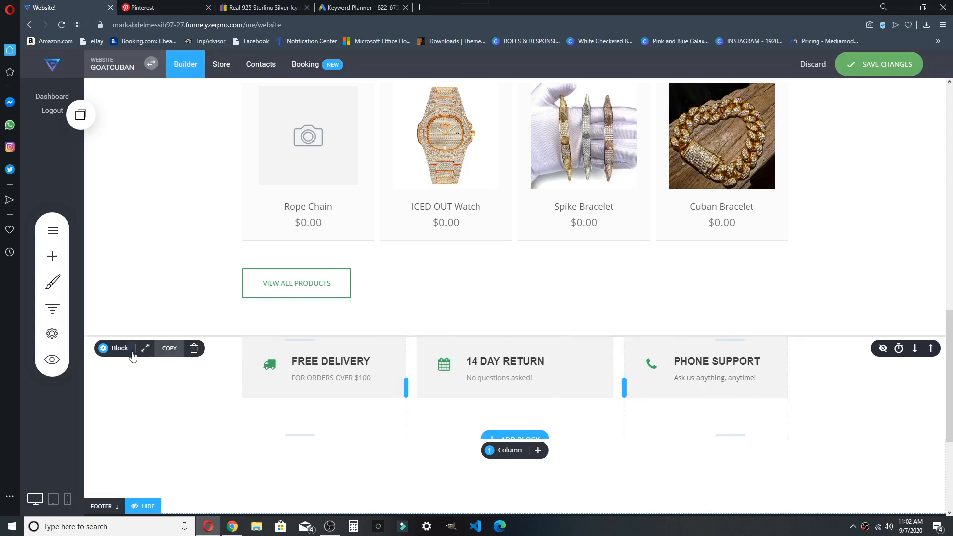
pyautogui.click(194, 348)
pyautogui.click(522, 272)
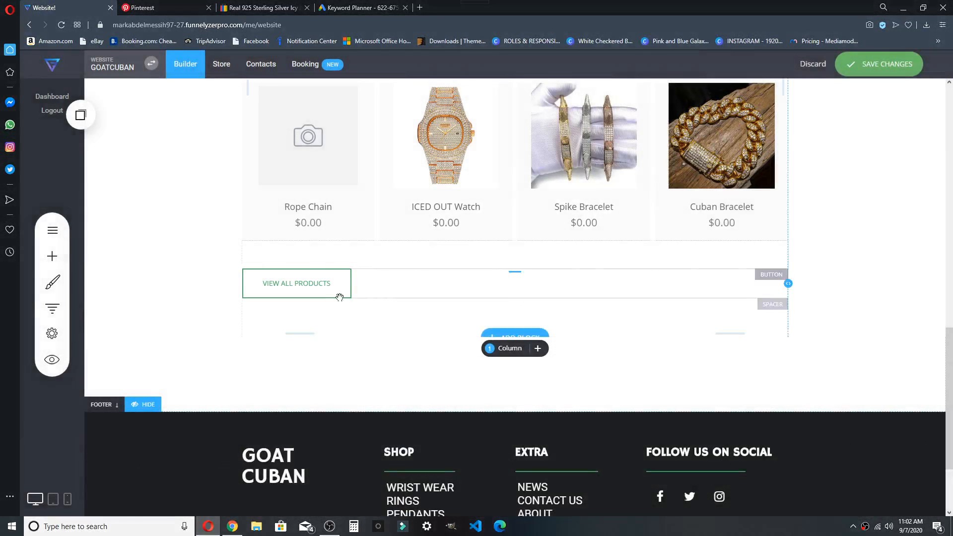
# Delete the empty block just above the footer and save the website changes
pyautogui.moveTo(151, 353)
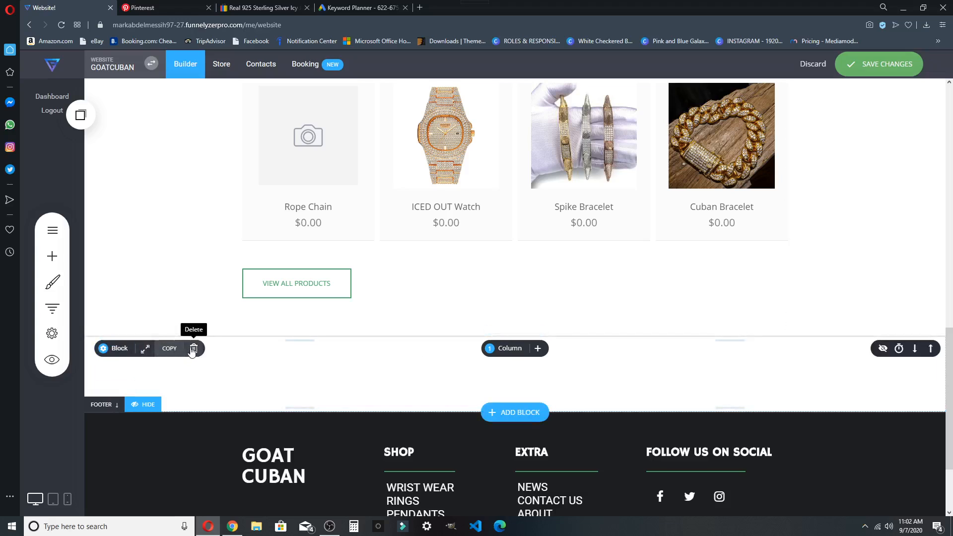
pyautogui.click(193, 349)
pyautogui.click(515, 272)
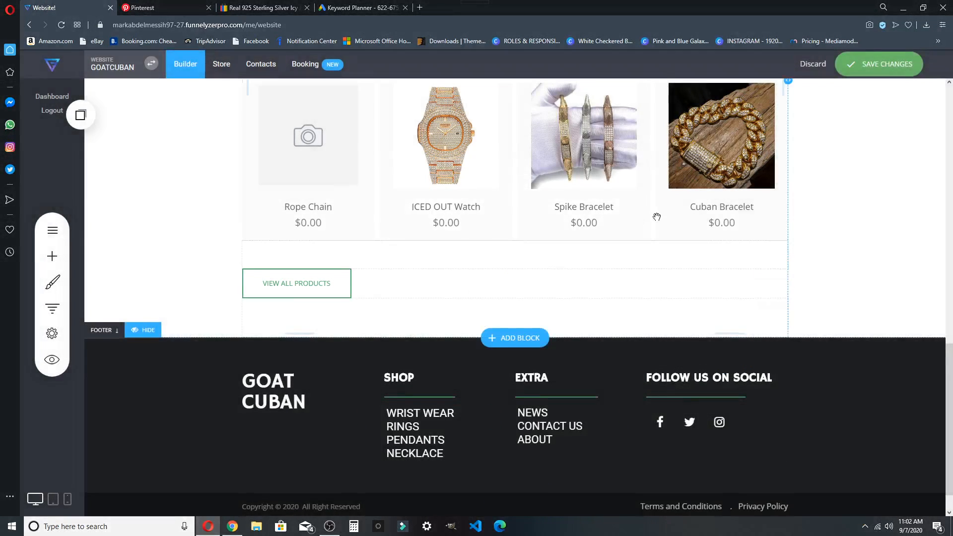
pyautogui.scroll(8, 393, 248)
pyautogui.scroll(4, 392, 247)
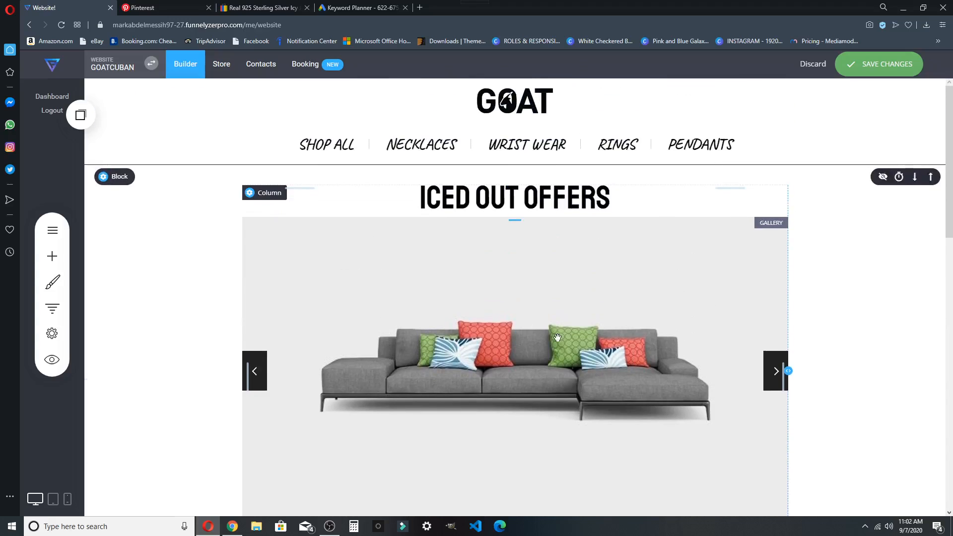
pyautogui.click(877, 72)
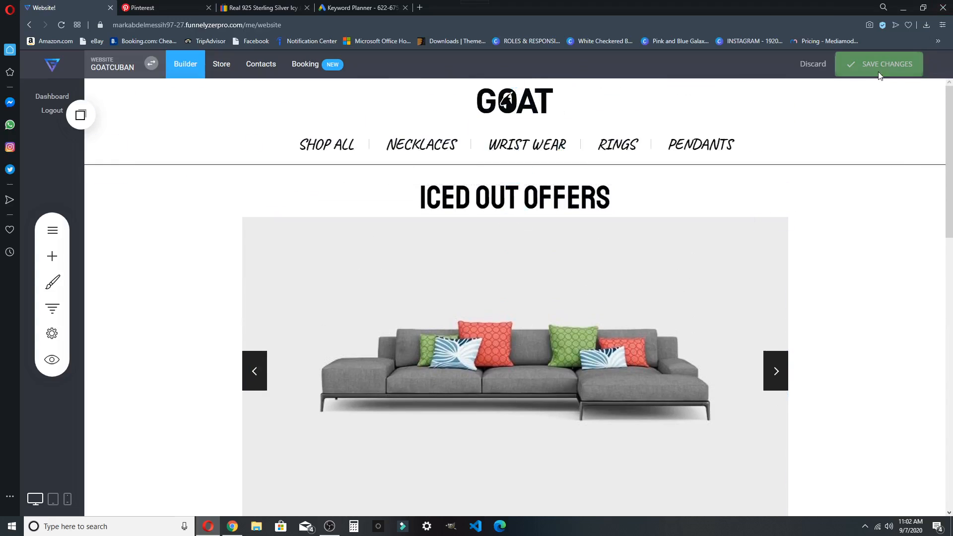
# Preview the desktop site, browsing the Iced Out Offers gallery images and the product grid, and close the preview
pyautogui.click(52, 359)
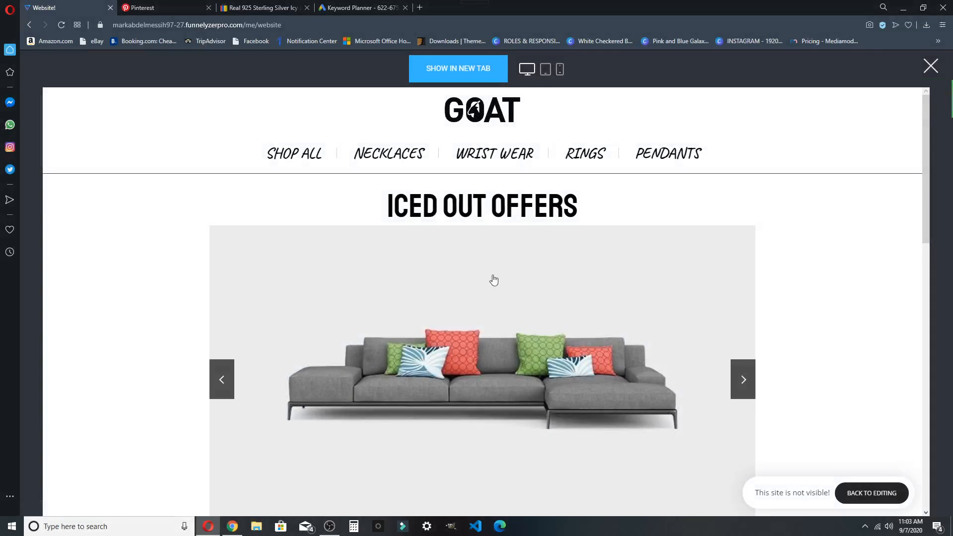
pyautogui.click(523, 294)
pyautogui.click(888, 316)
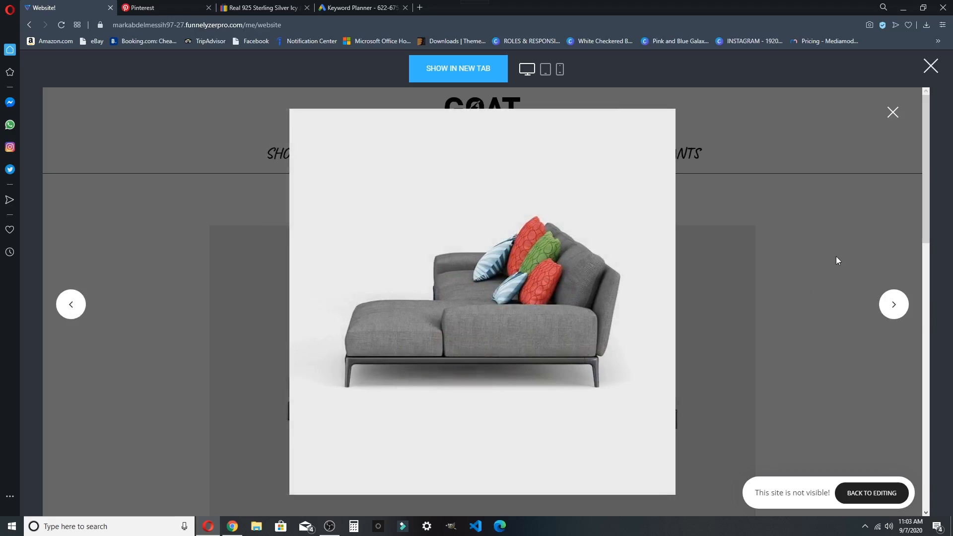
pyautogui.click(914, 296)
pyautogui.click(734, 378)
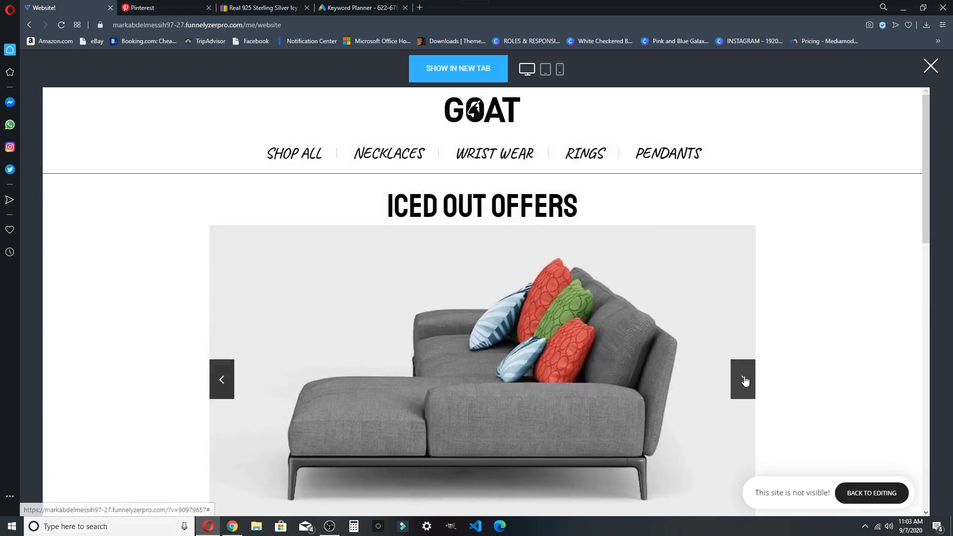
pyautogui.click(743, 380)
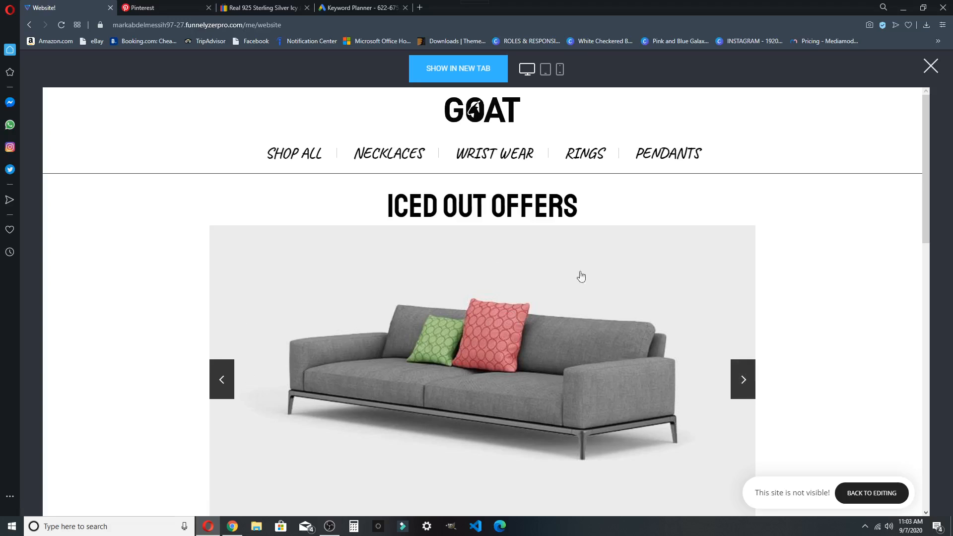
pyautogui.click(743, 380)
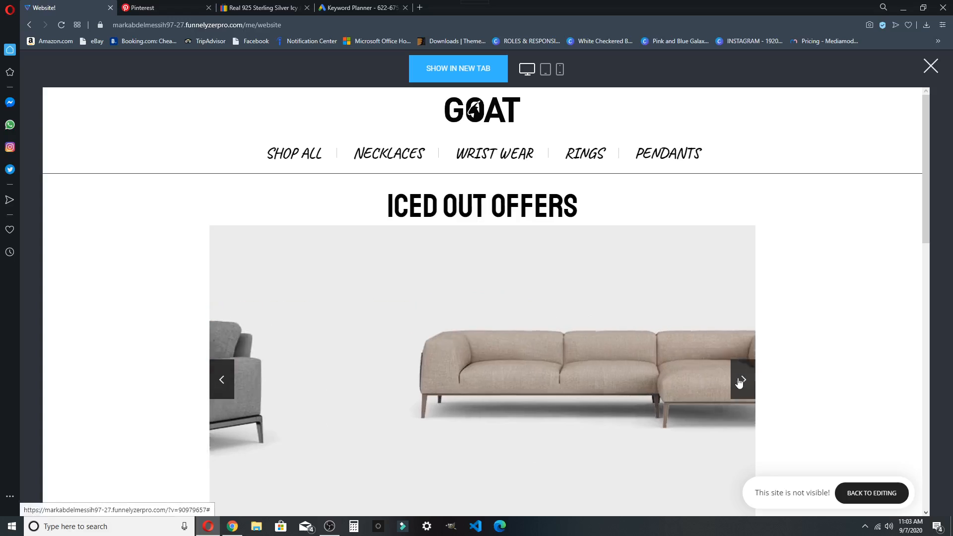
pyautogui.click(741, 381)
pyautogui.scroll(-2, 655, 331)
pyautogui.scroll(-8, 654, 332)
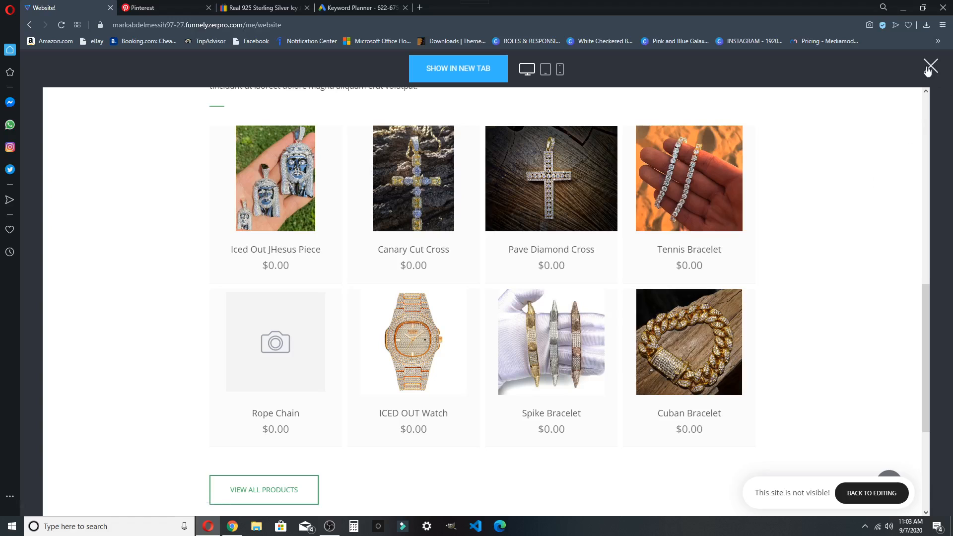
pyautogui.click(930, 66)
# Preview the site in the mobile layout and examine the page from the promo banner to the footer
pyautogui.click(52, 361)
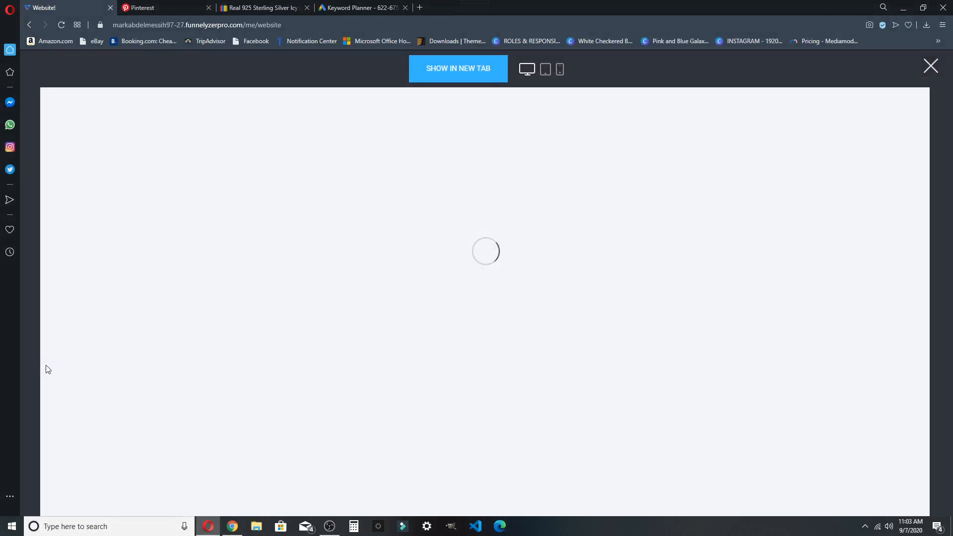
pyautogui.click(560, 69)
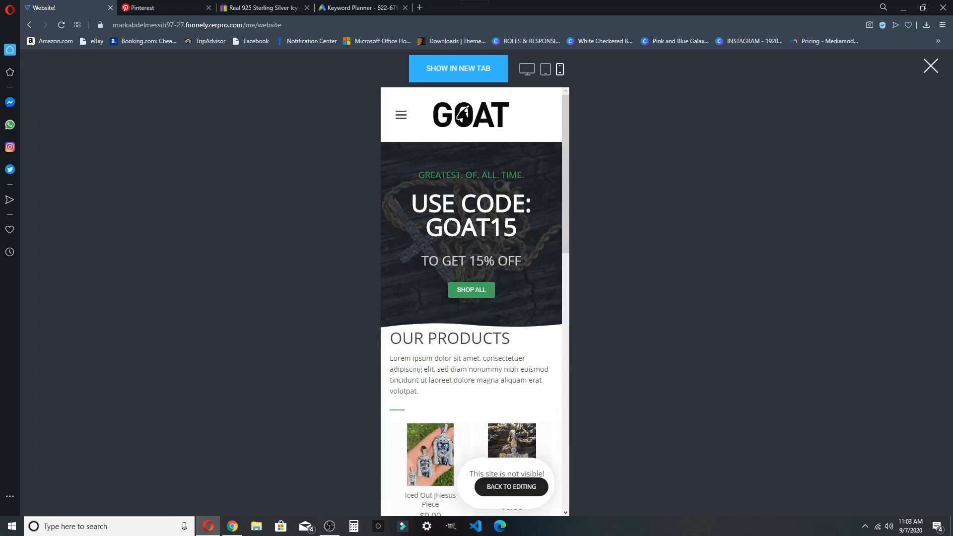
pyautogui.scroll(-15, 471, 241)
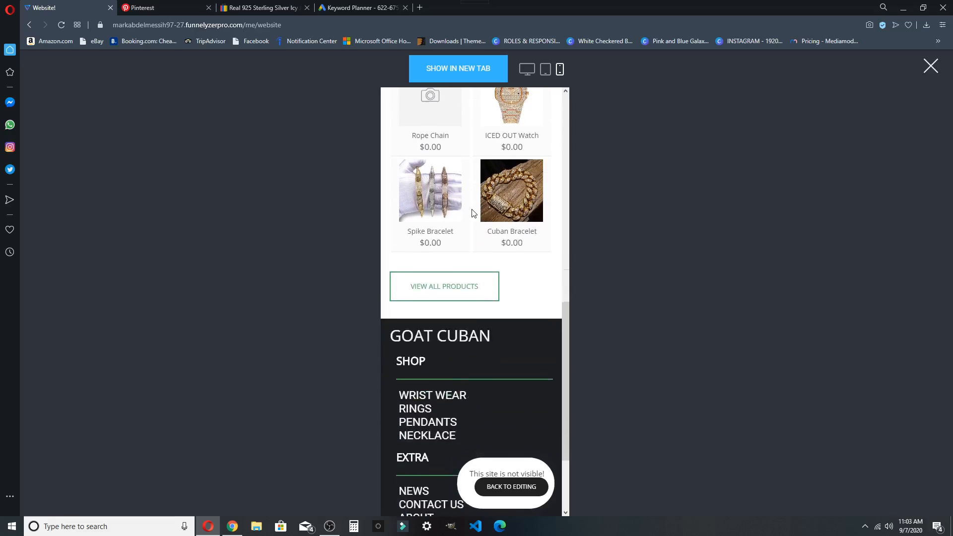
pyautogui.scroll(10, 471, 241)
pyautogui.scroll(-5, 434, 279)
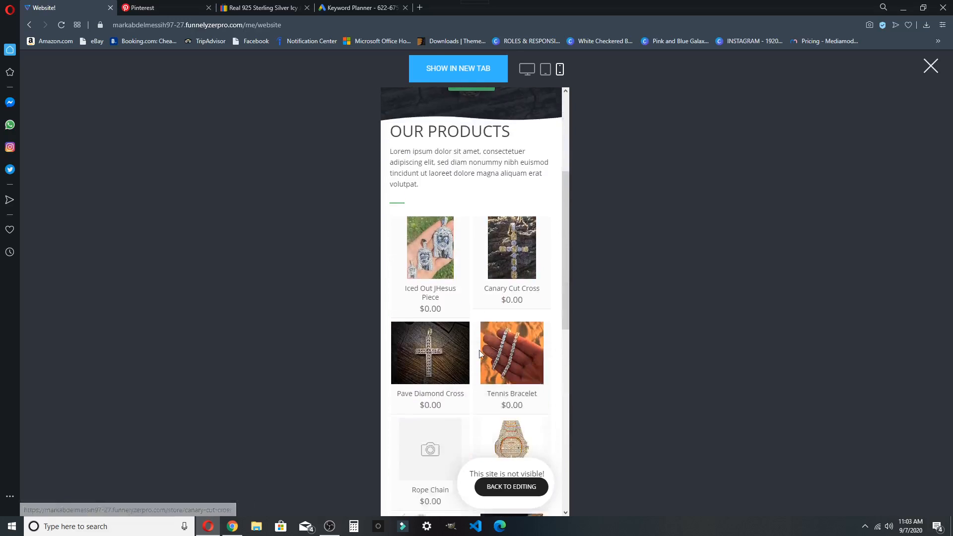
pyautogui.scroll(-8, 531, 326)
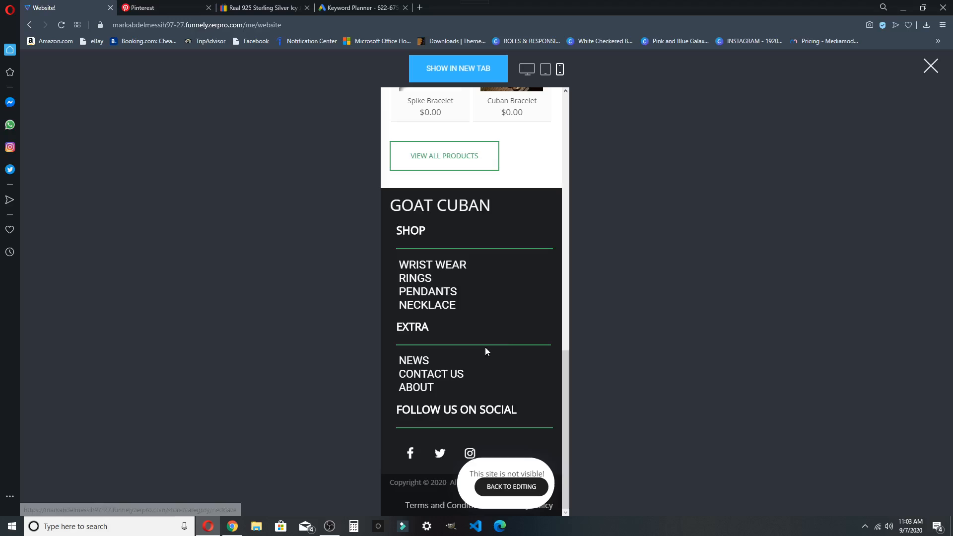
pyautogui.scroll(6, 485, 347)
pyautogui.scroll(10, 432, 224)
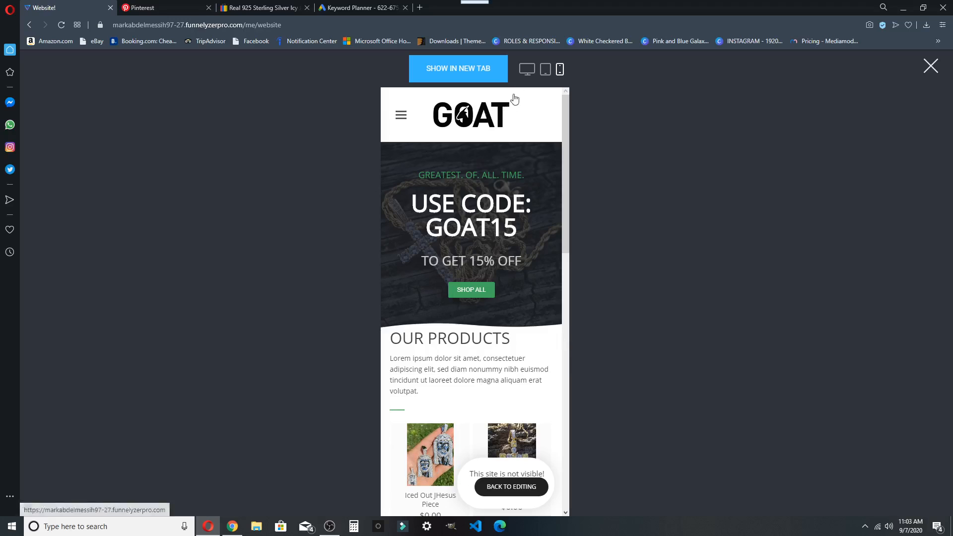
# Switch the preview back to the desktop layout, review the gallery and Our Products section, and return to editing
pyautogui.click(529, 70)
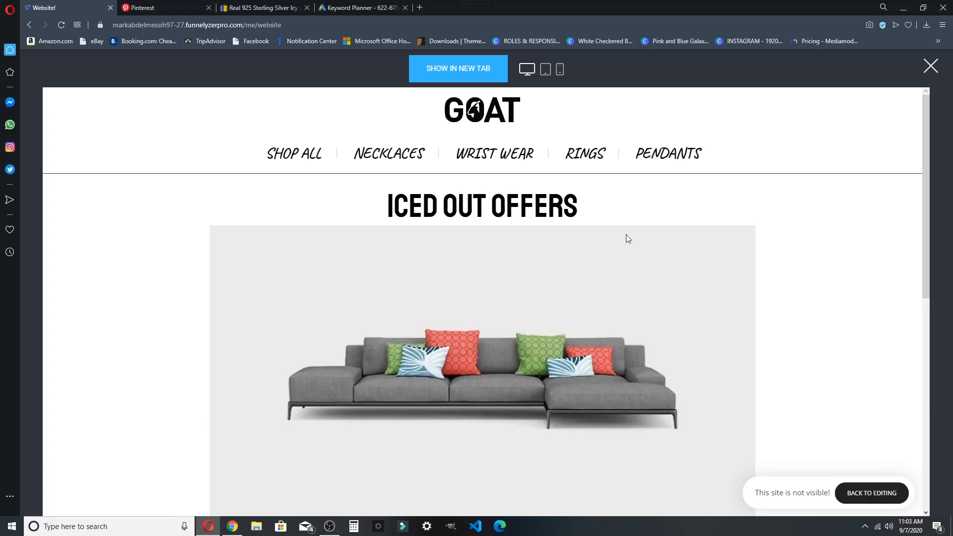
pyautogui.scroll(-2, 536, 236)
pyautogui.scroll(3, 521, 228)
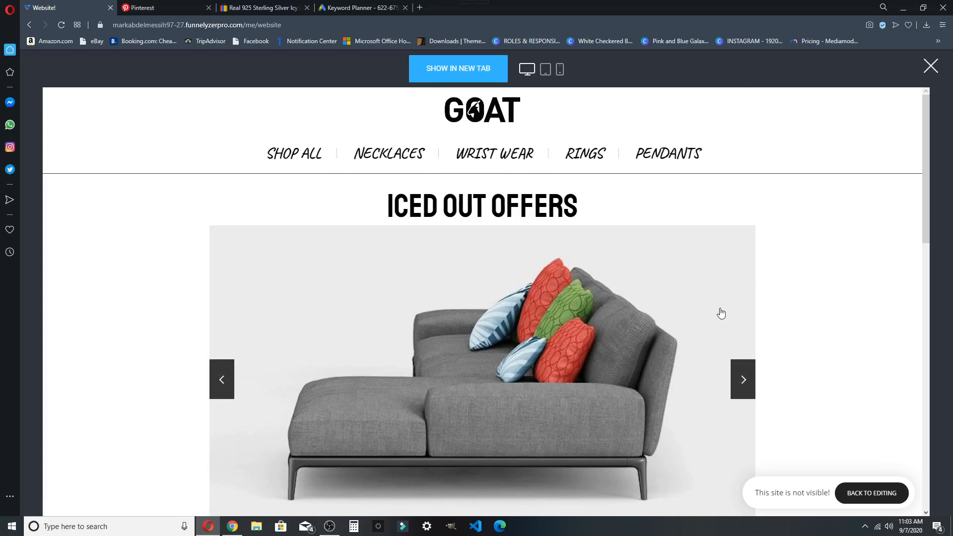
pyautogui.scroll(-10, 609, 338)
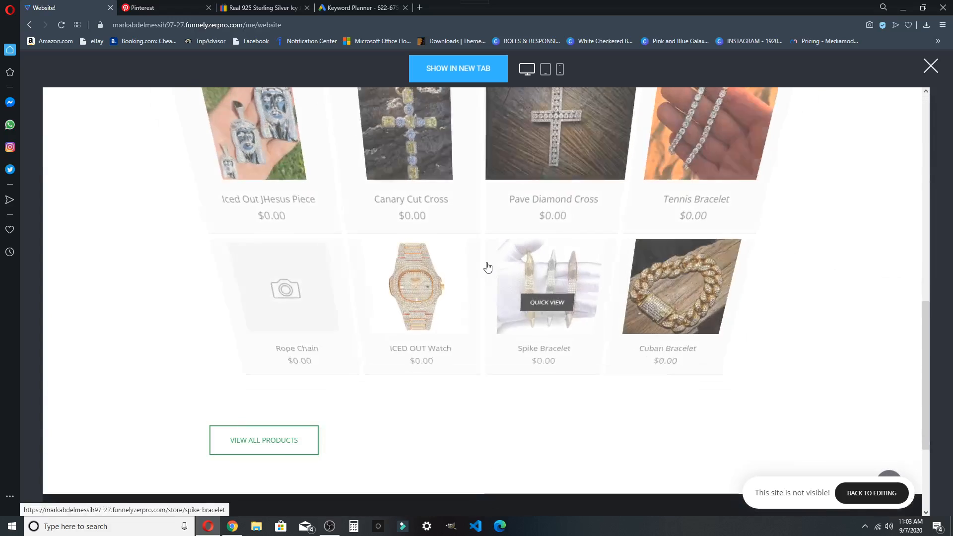
pyautogui.scroll(1, 474, 266)
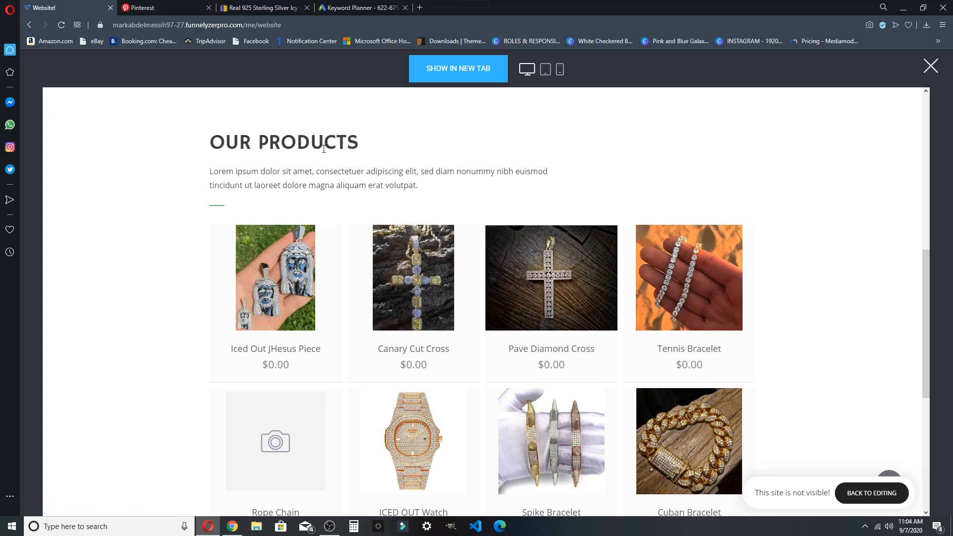
pyautogui.scroll(-2, 651, 173)
pyautogui.scroll(2, 452, 180)
pyautogui.click(930, 69)
pyautogui.scroll(-4, 347, 318)
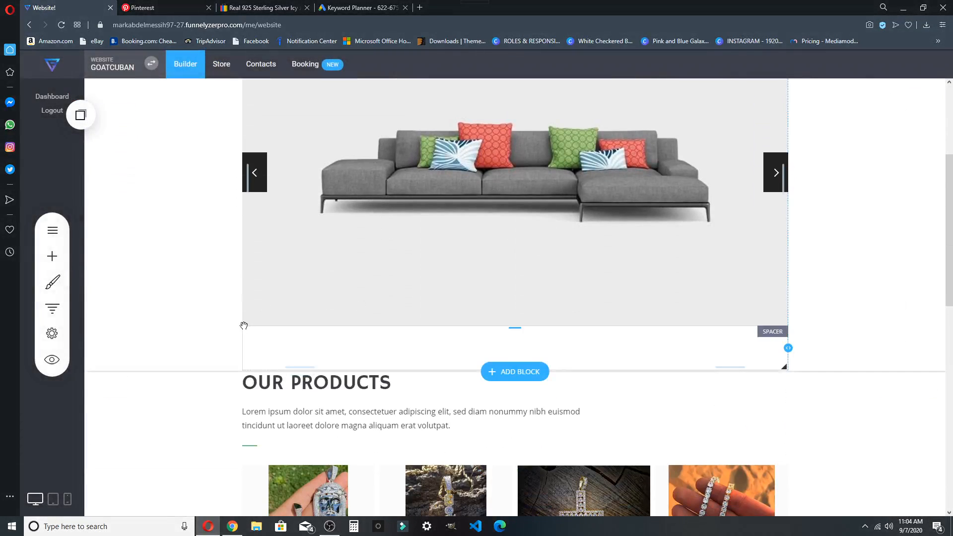
pyautogui.scroll(4, 381, 266)
pyautogui.scroll(-6, 355, 262)
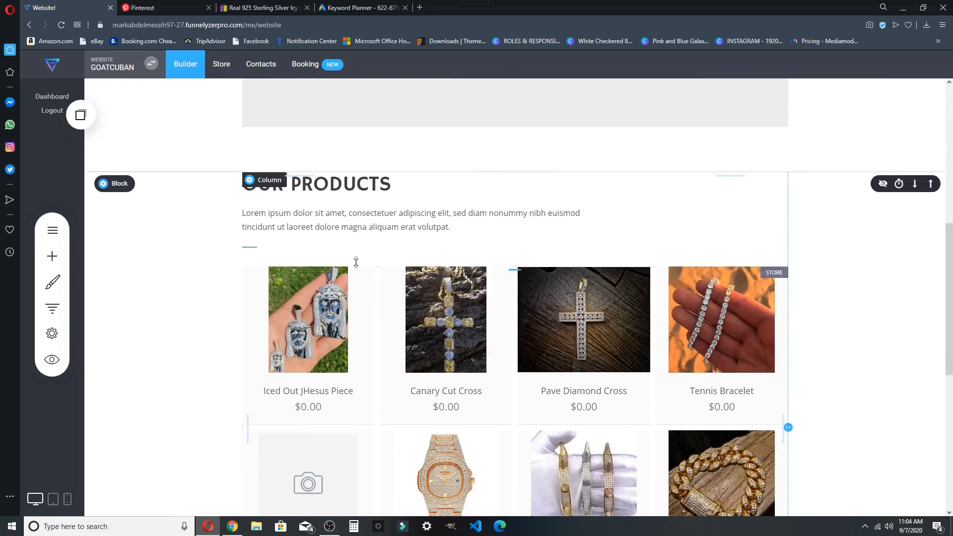
pyautogui.scroll(-5, 449, 258)
pyautogui.scroll(5, 449, 258)
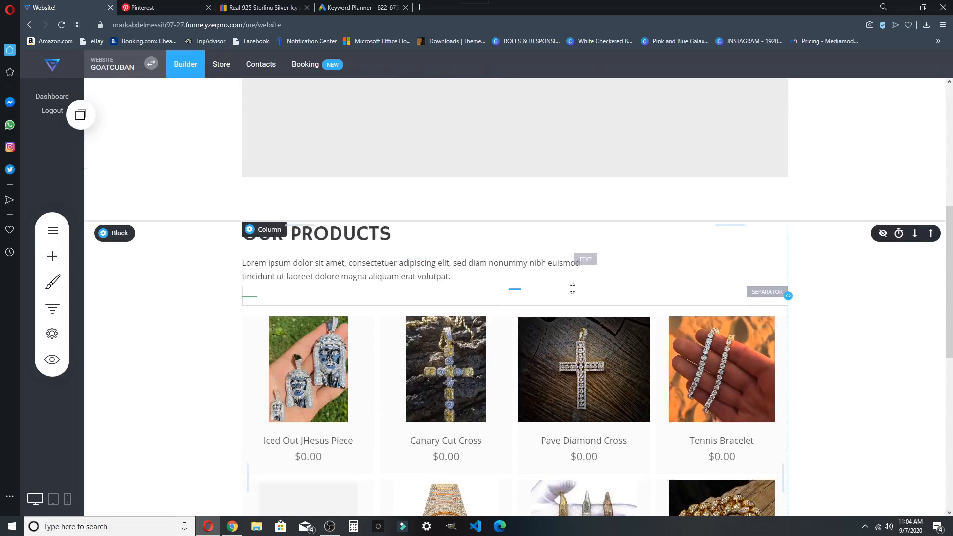
pyautogui.scroll(3, 504, 261)
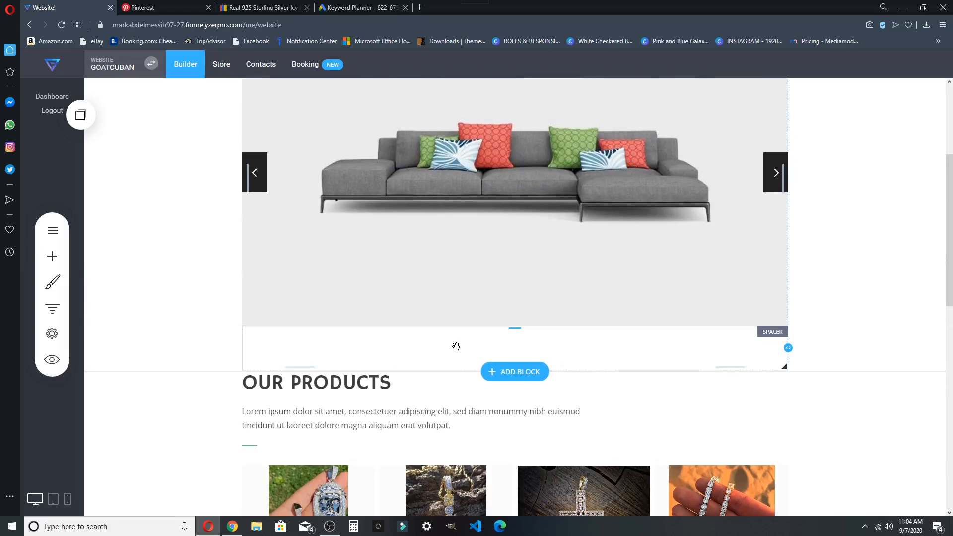
# Delete the spacer between the gallery and the Our Products section and centre the Our Products heading
pyautogui.click(283, 312)
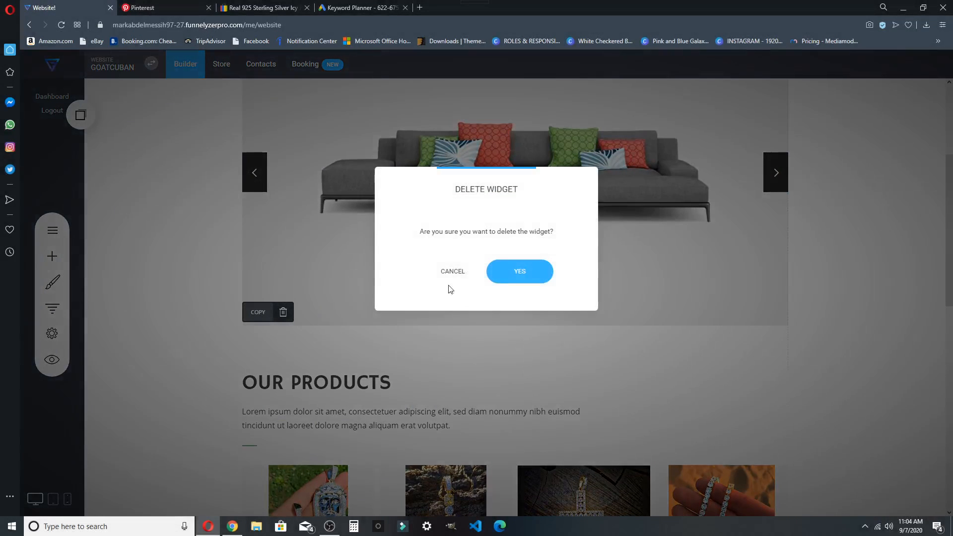
pyautogui.click(525, 268)
pyautogui.click(296, 342)
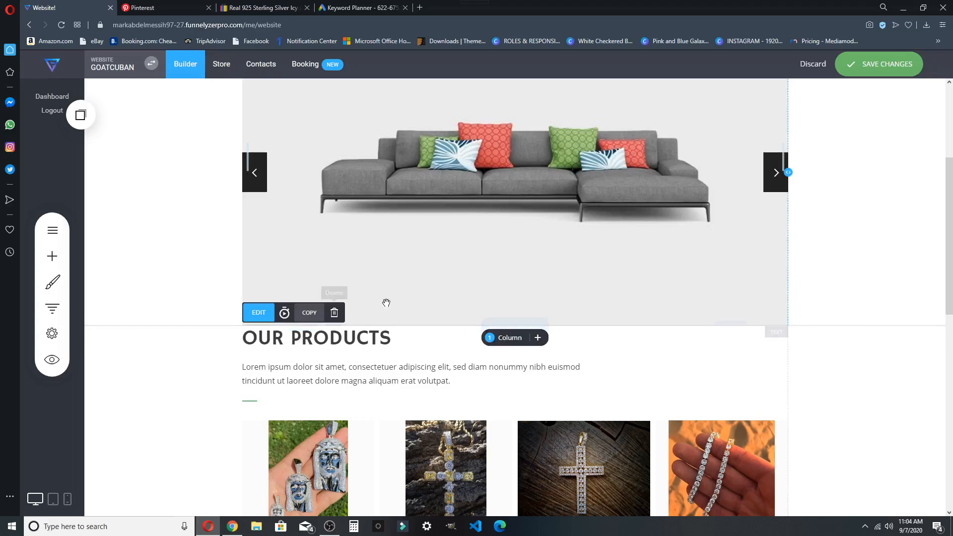
pyautogui.click(265, 315)
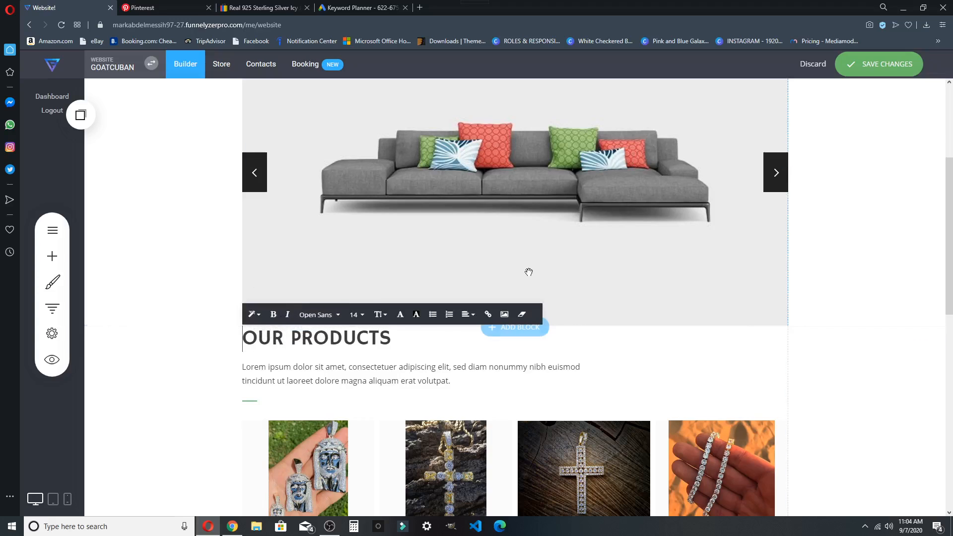
pyautogui.click(475, 315)
pyautogui.click(491, 337)
# Try Rock Salt on the Our Products heading and set its font to Caveat instead
pyautogui.moveTo(422, 336); pyautogui.dragTo(737, 346)
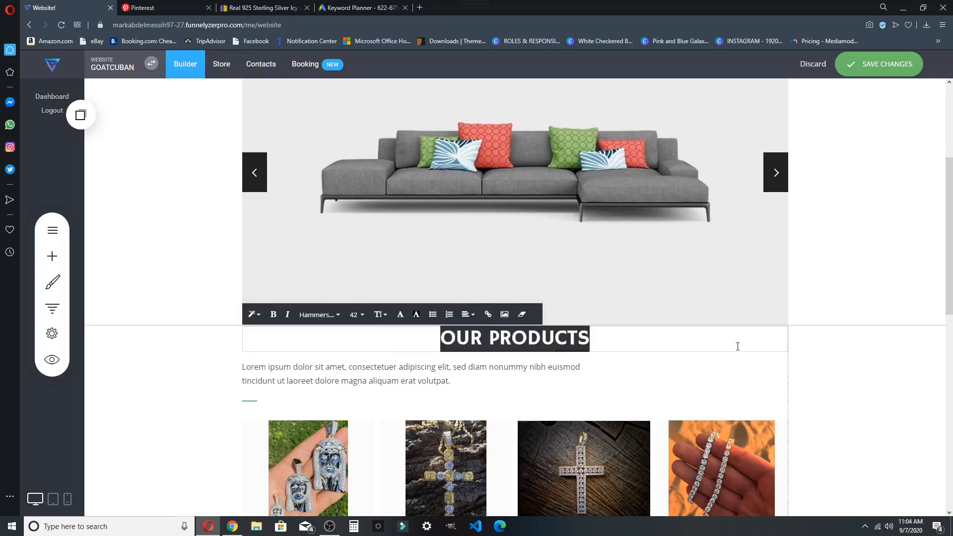
pyautogui.click(319, 315)
pyautogui.scroll(-1, 334, 338)
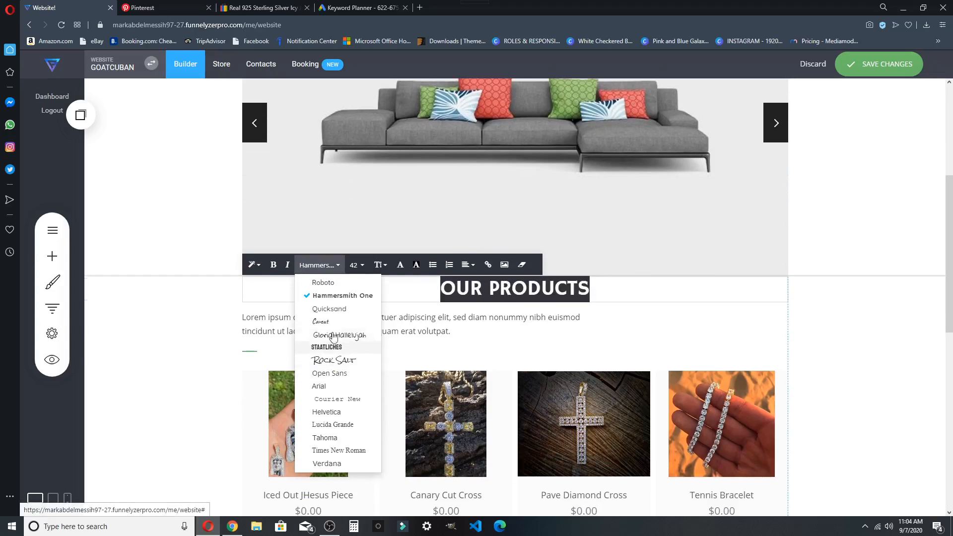
pyautogui.click(321, 361)
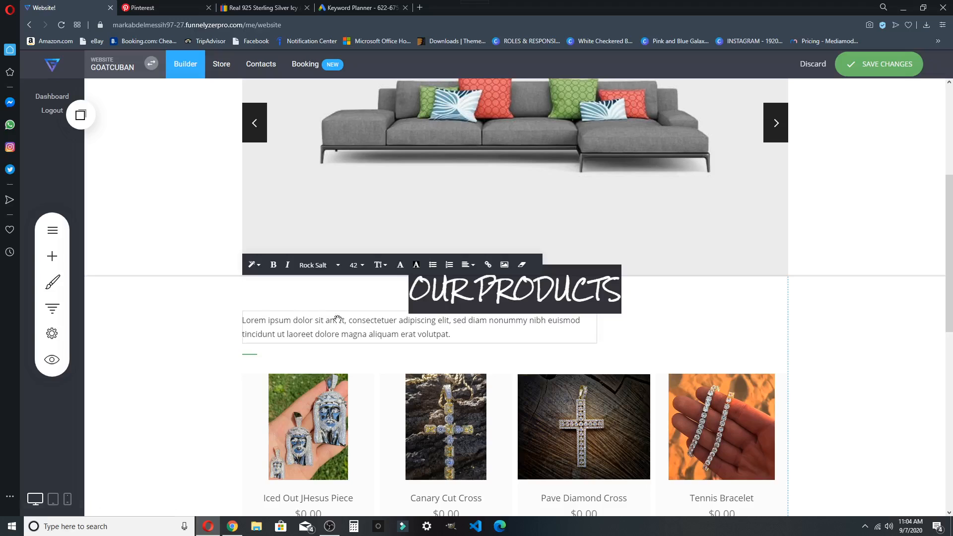
pyautogui.click(318, 265)
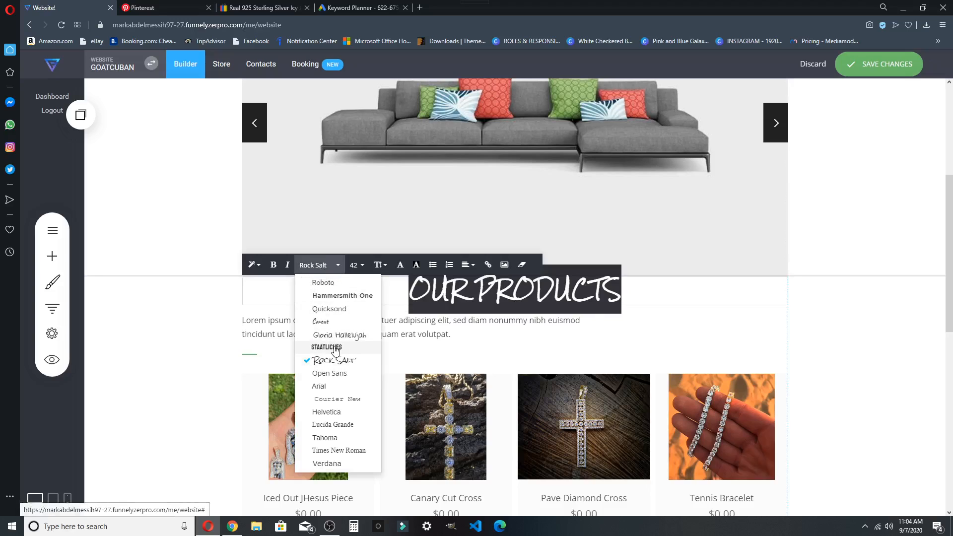
pyautogui.click(320, 322)
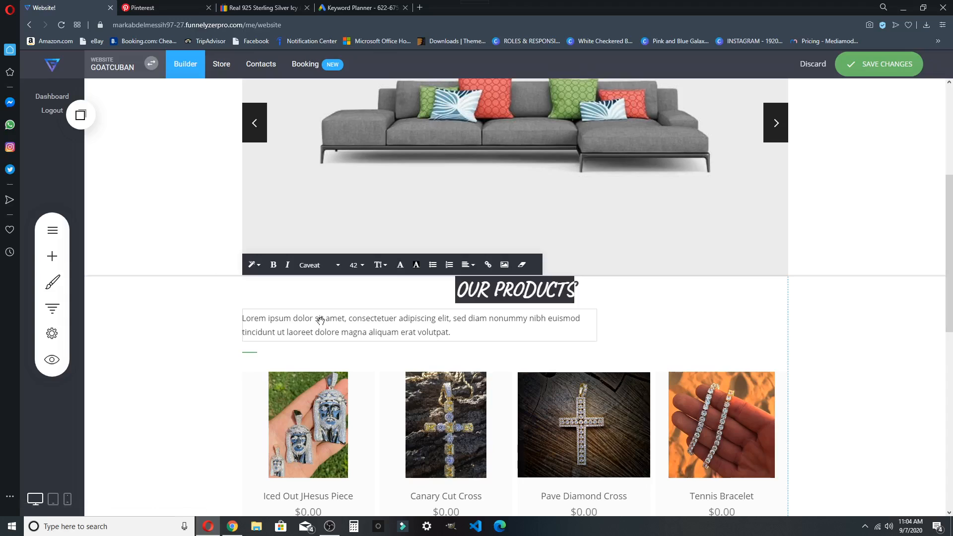
# Replace the heading text with "TOP PRODUCTS OF THE WEEK"
pyautogui.click(584, 289)
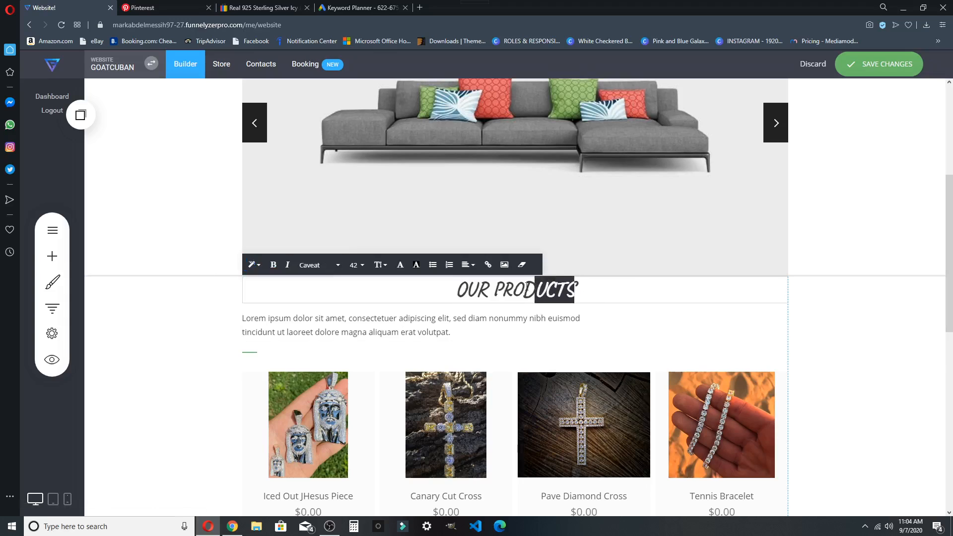
pyautogui.press('BackSpace')
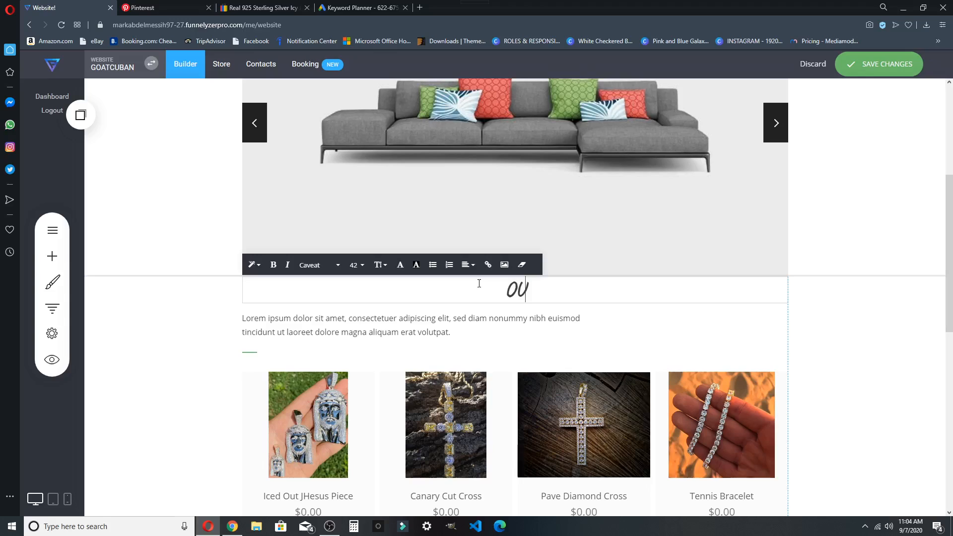
pyautogui.press('BackSpace')
pyautogui.press('BackSpace')
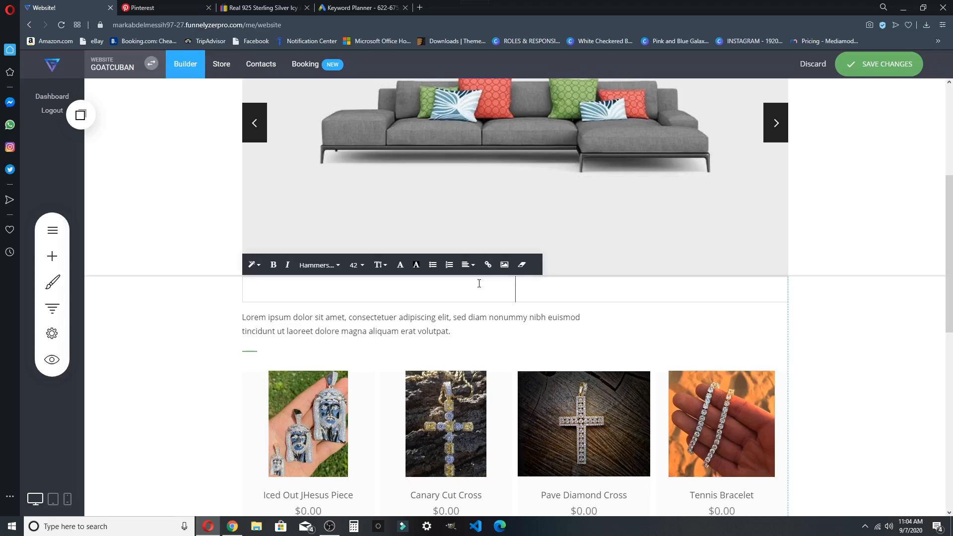
pyautogui.write('TOP')
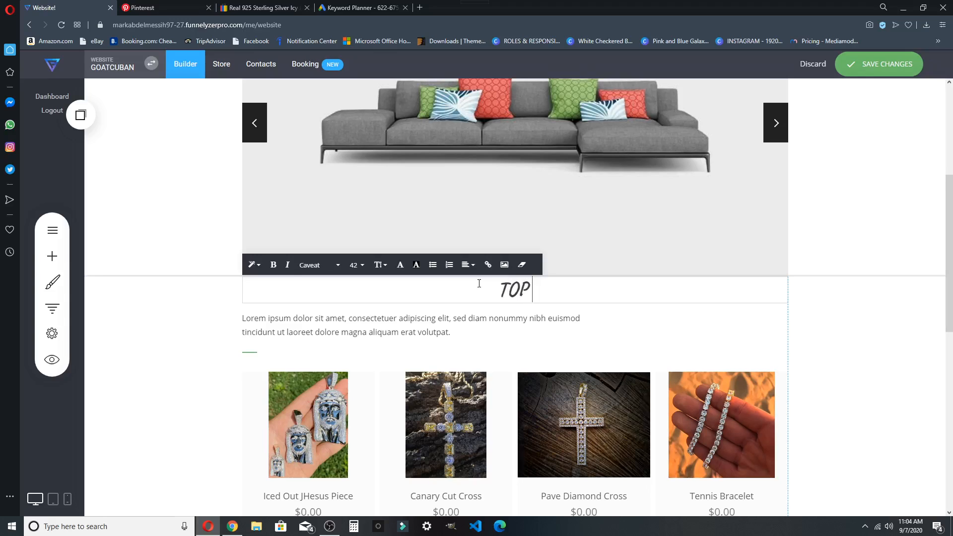
pyautogui.write(' PRODUCTS OF THE WEEK')
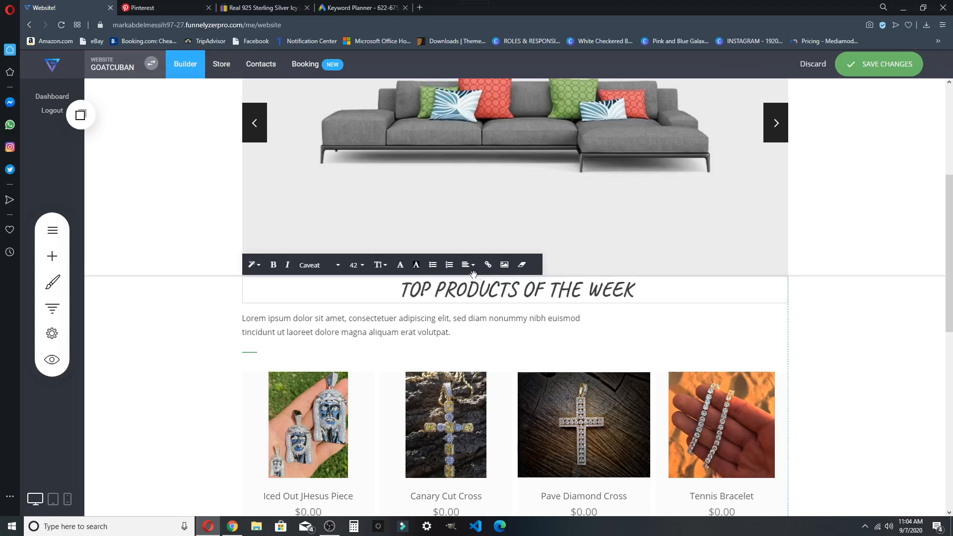
# Delete the placeholder lorem ipsum text widget below the Top Products of the Week heading
pyautogui.click(436, 330)
pyautogui.click(334, 296)
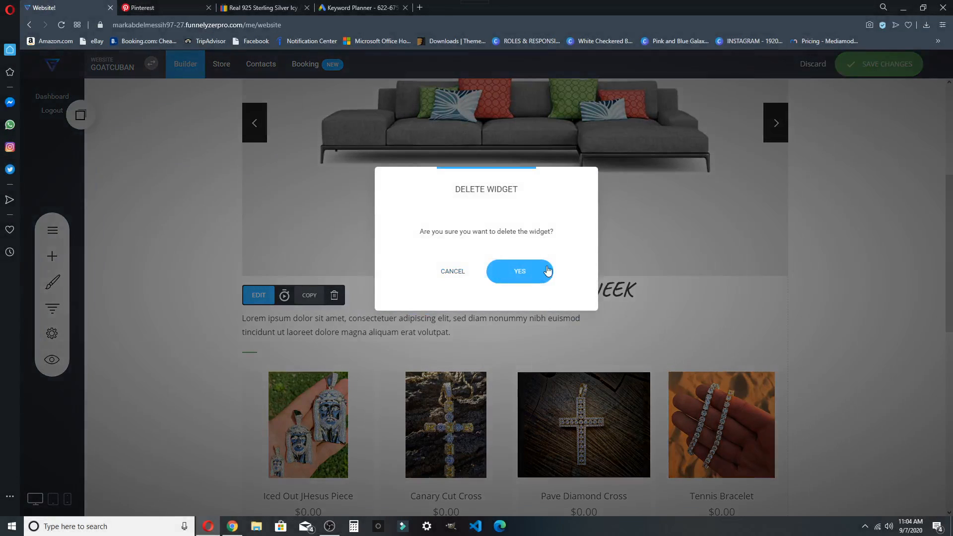
pyautogui.click(549, 271)
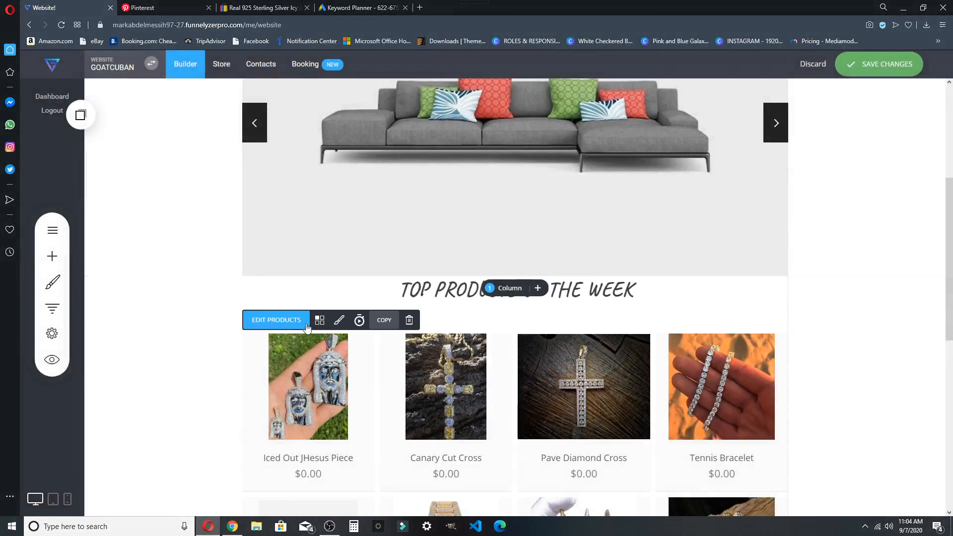
# Change the product store's layout from grid to carousel and save the website changes
pyautogui.click(320, 320)
pyautogui.click(862, 300)
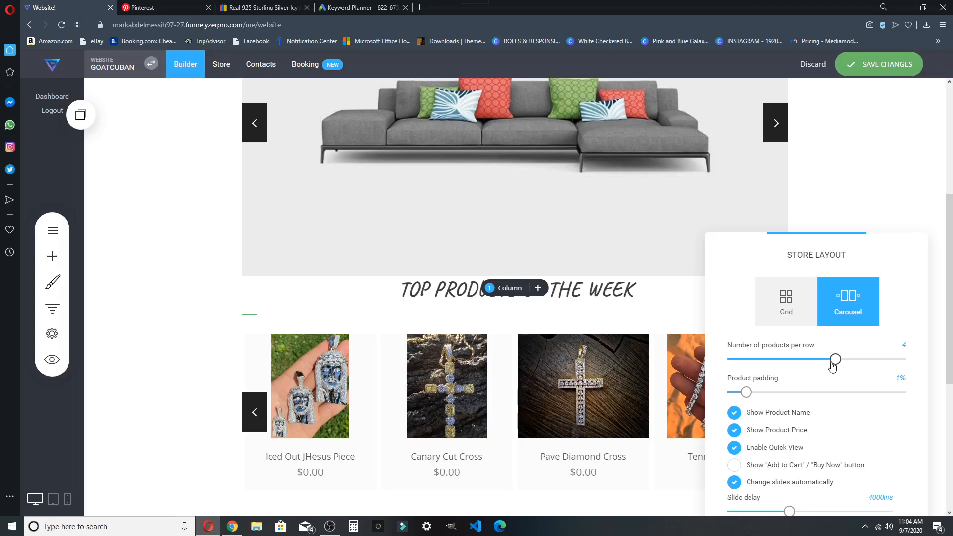
pyautogui.click(787, 219)
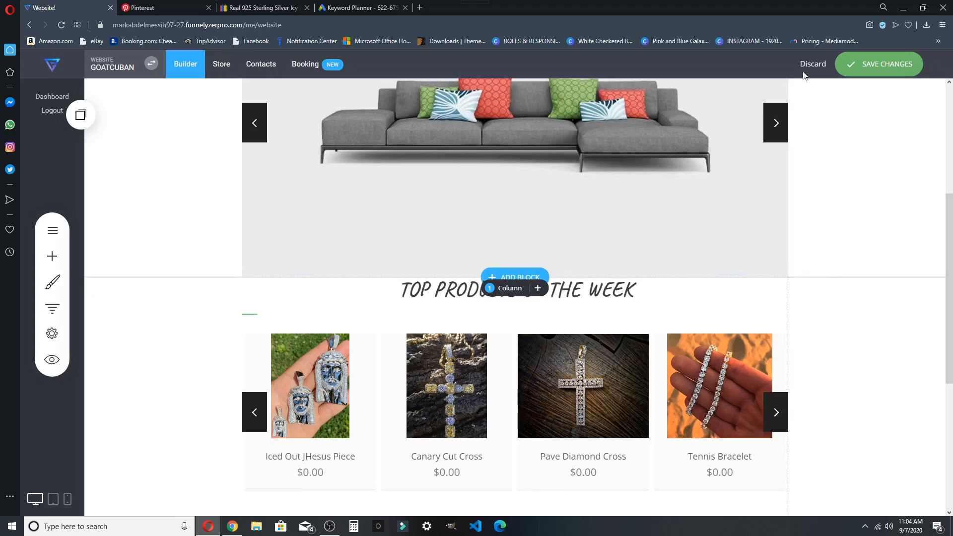
pyautogui.click(867, 65)
# Set the product carousel's padding to 0% and enable the "Add to Cart" / "Buy Now" button on its products
pyautogui.click(427, 403)
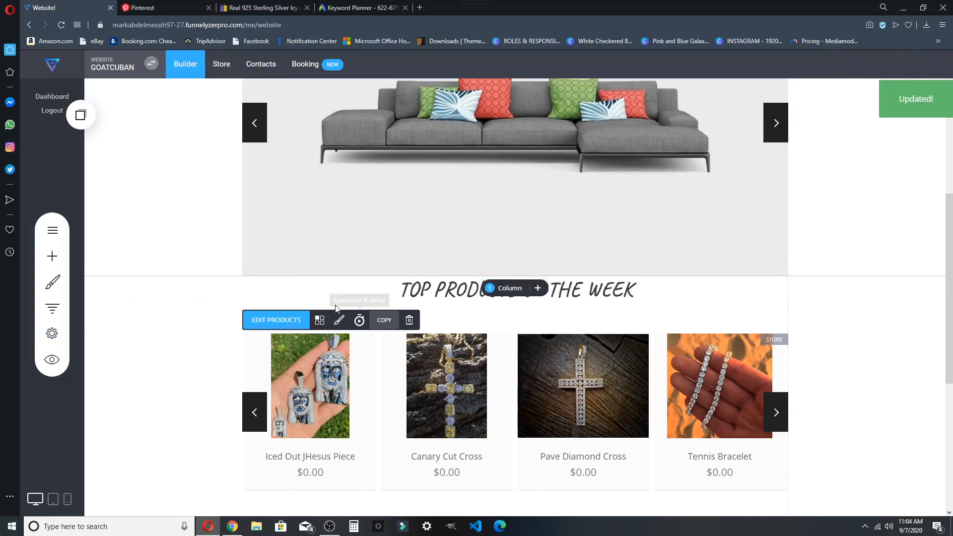
pyautogui.click(339, 321)
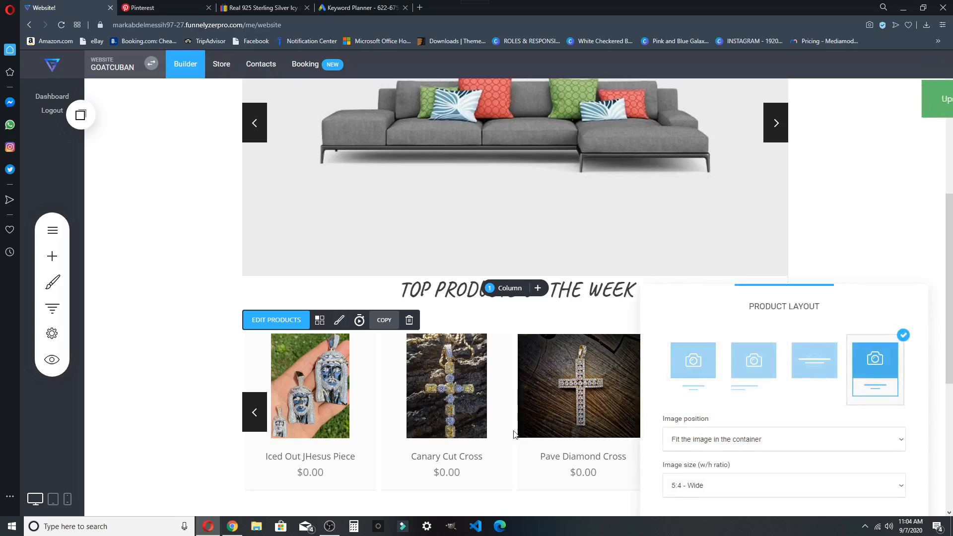
pyautogui.click(352, 375)
pyautogui.click(319, 320)
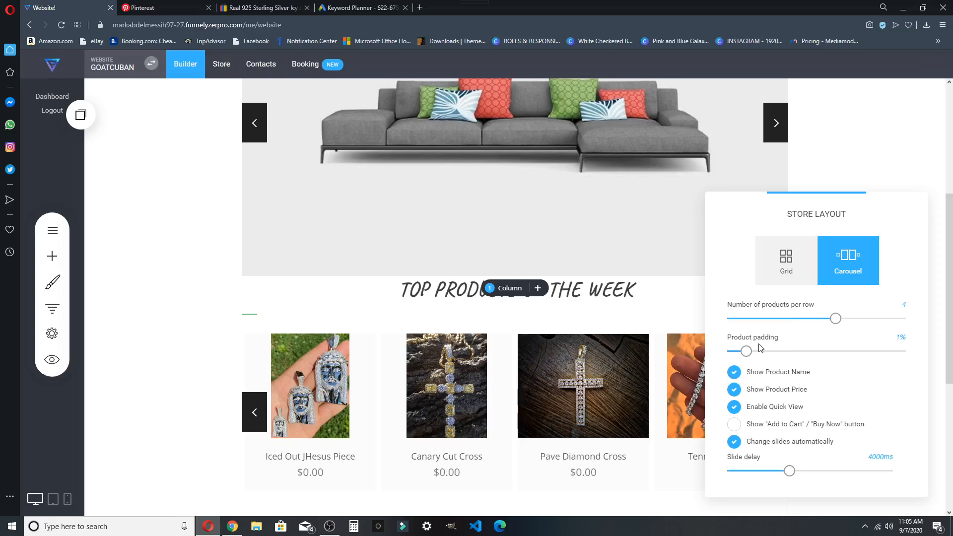
pyautogui.moveTo(760, 350); pyautogui.dragTo(722, 353)
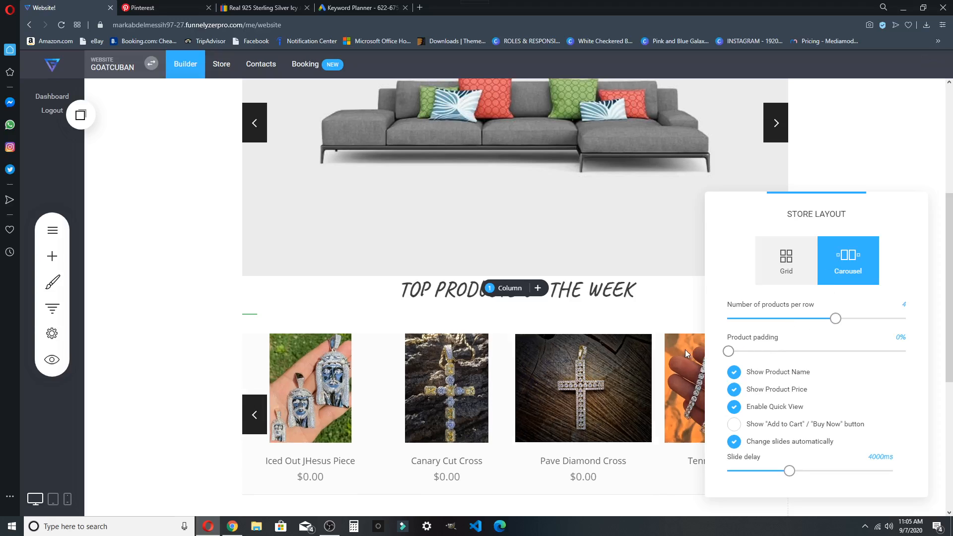
pyautogui.click(735, 425)
pyautogui.click(605, 457)
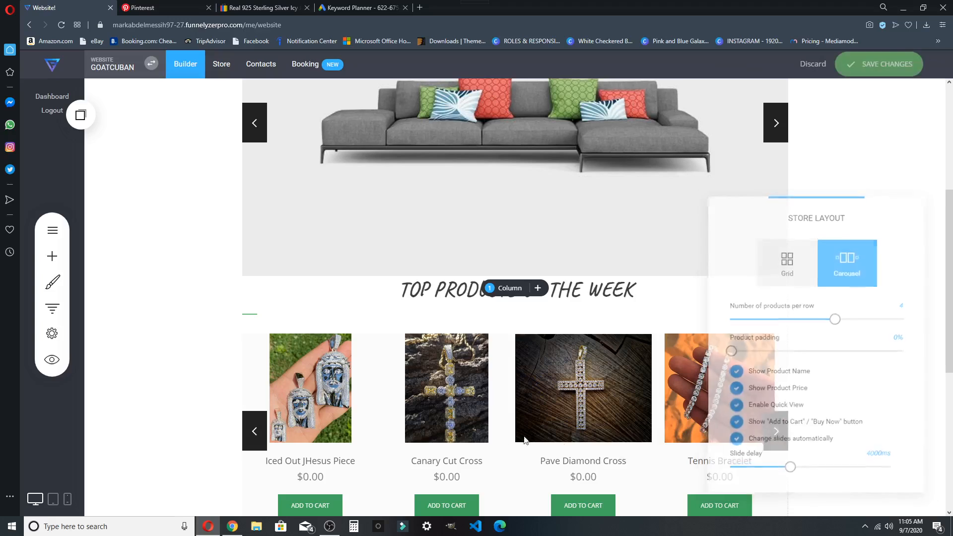
# Move the View All Products button from below the product carousel to just above it
pyautogui.scroll(-3, 571, 393)
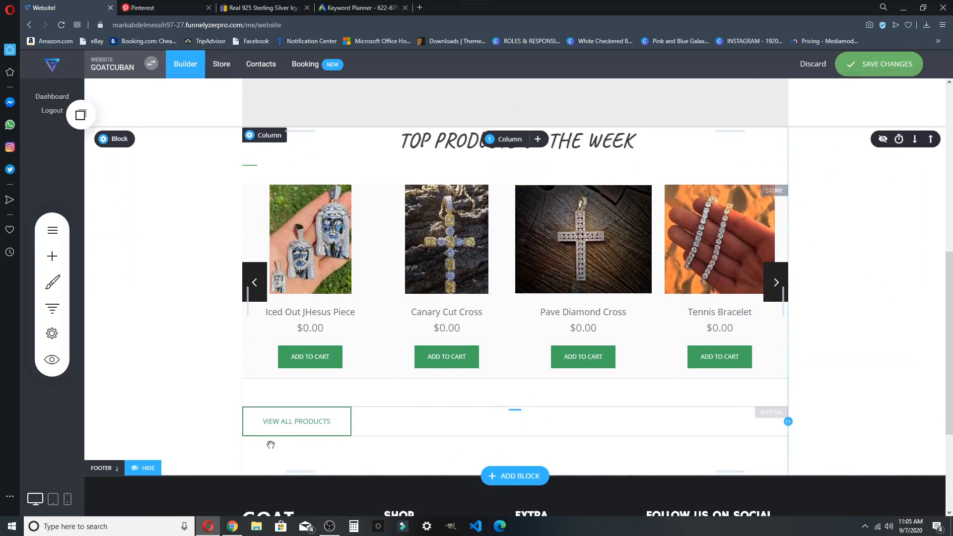
pyautogui.click(381, 426)
pyautogui.moveTo(311, 421); pyautogui.dragTo(543, 173)
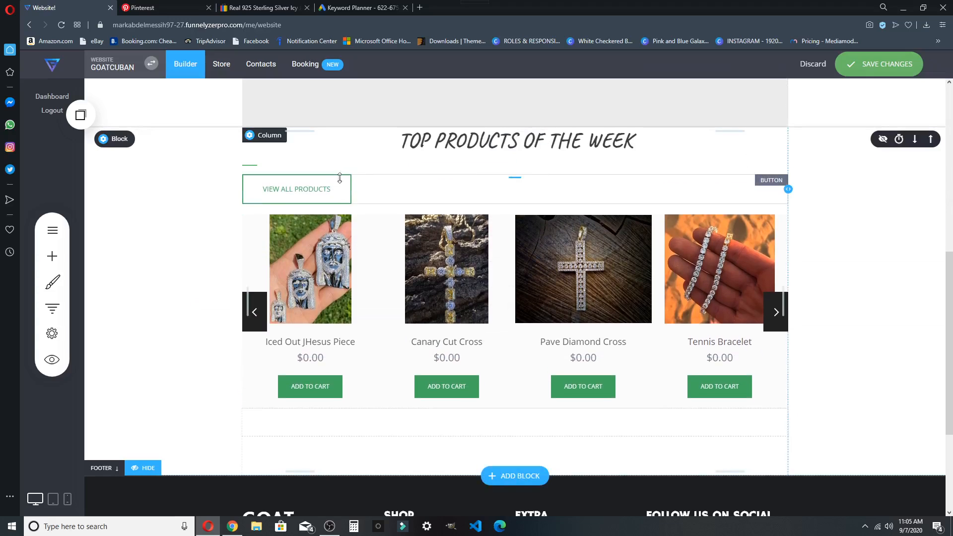
# Delete the short green divider line between the heading and the View All Products button
pyautogui.click(479, 172)
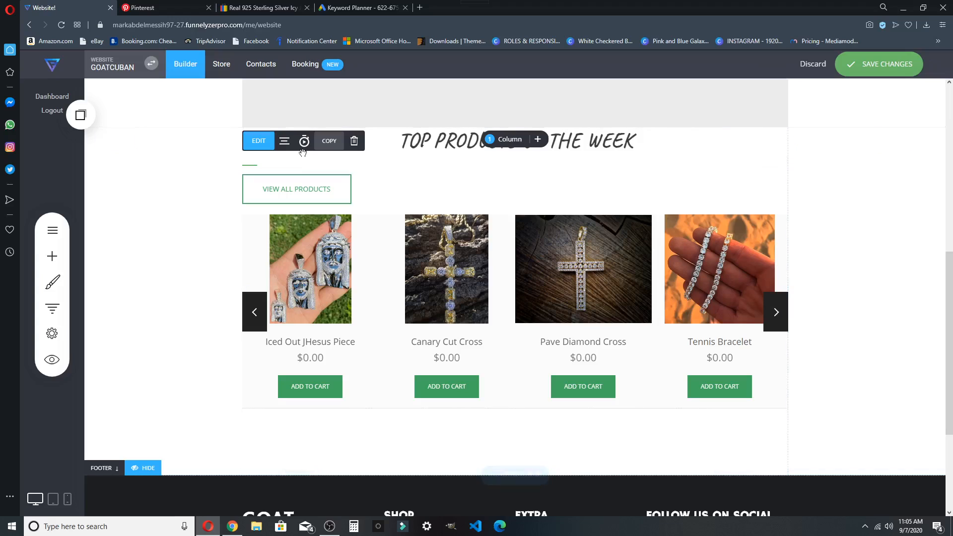
pyautogui.click(354, 141)
pyautogui.click(526, 275)
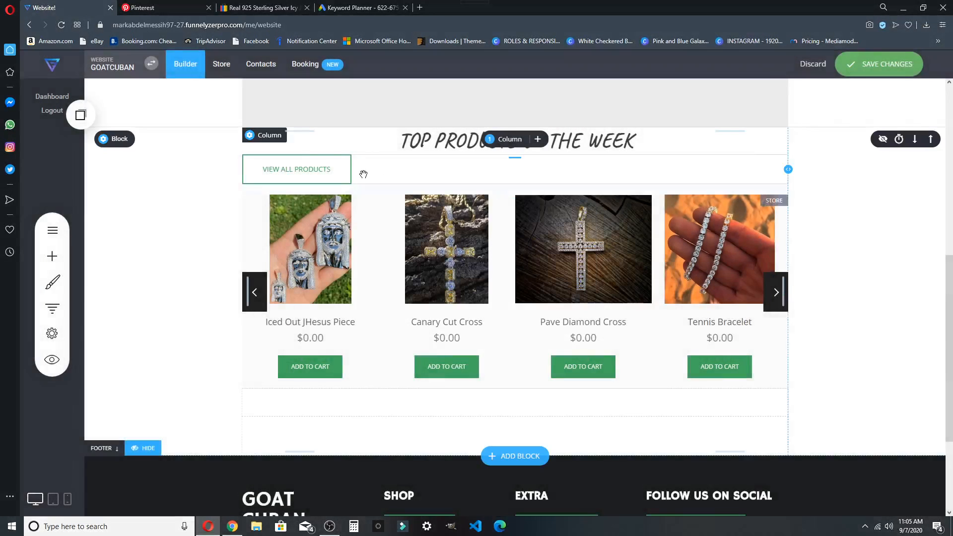
# Centre the View All Products button beneath the Top Products of the Week heading
pyautogui.moveTo(383, 166)
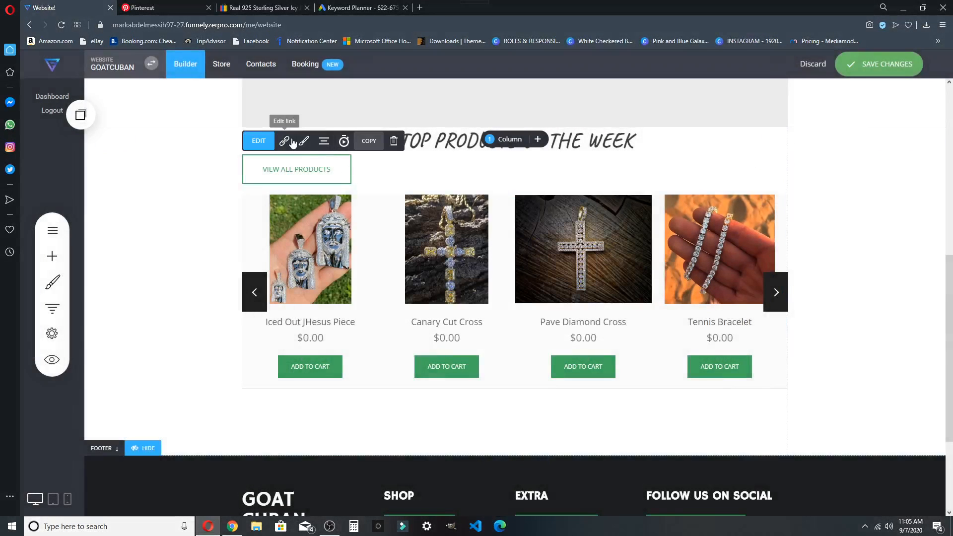
pyautogui.click(325, 141)
pyautogui.click(330, 102)
pyautogui.click(499, 168)
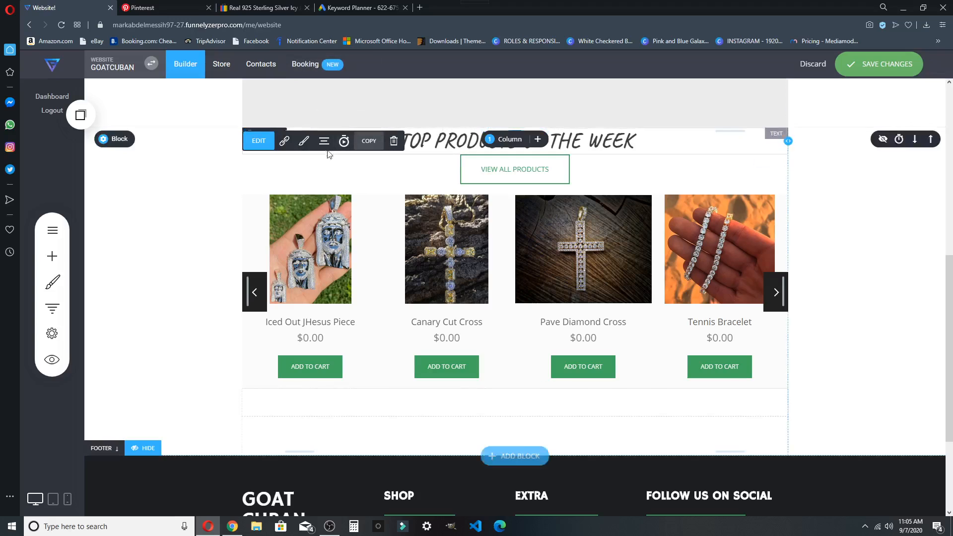
# Style the View All Products button with 12px padding and a 60px border radius, and save the website changes
pyautogui.click(305, 142)
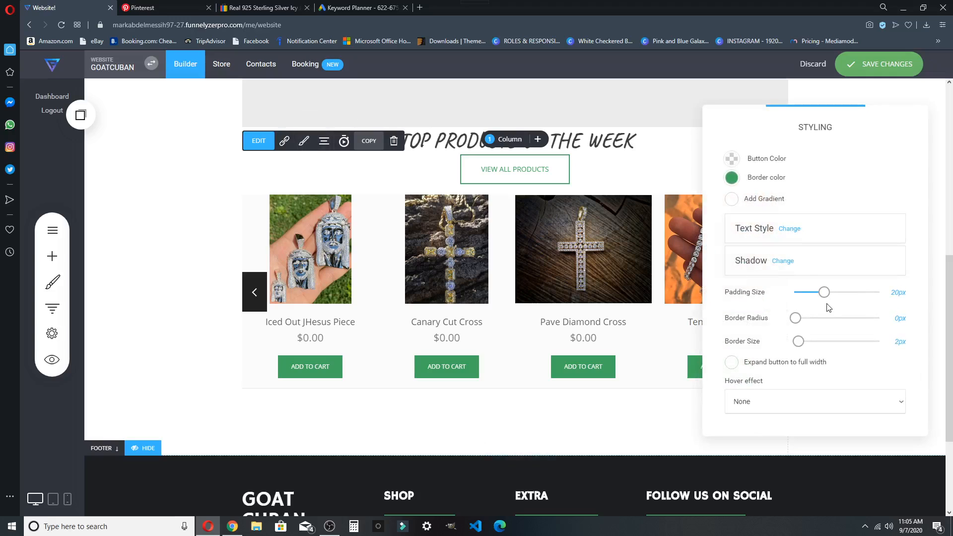
pyautogui.moveTo(827, 297); pyautogui.dragTo(815, 301)
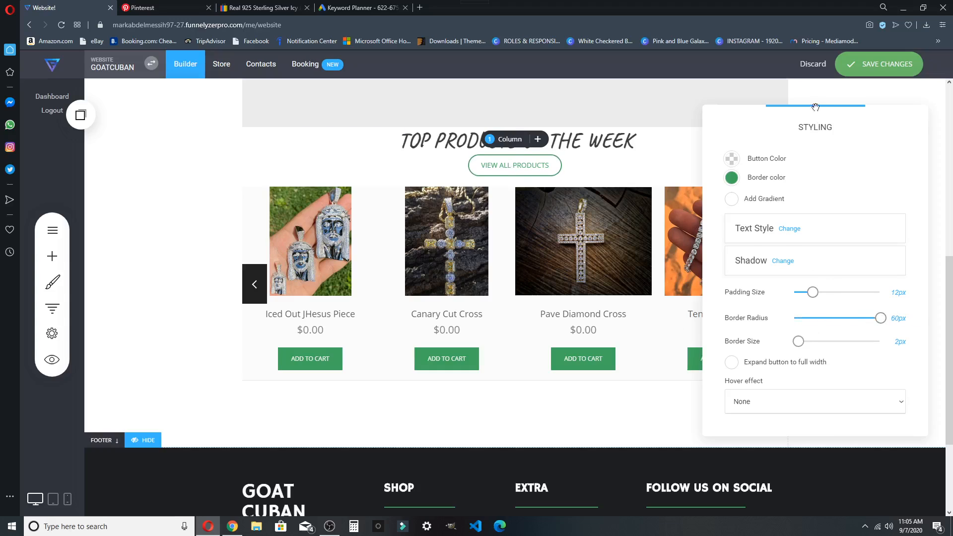
pyautogui.moveTo(816, 107); pyautogui.dragTo(780, 125)
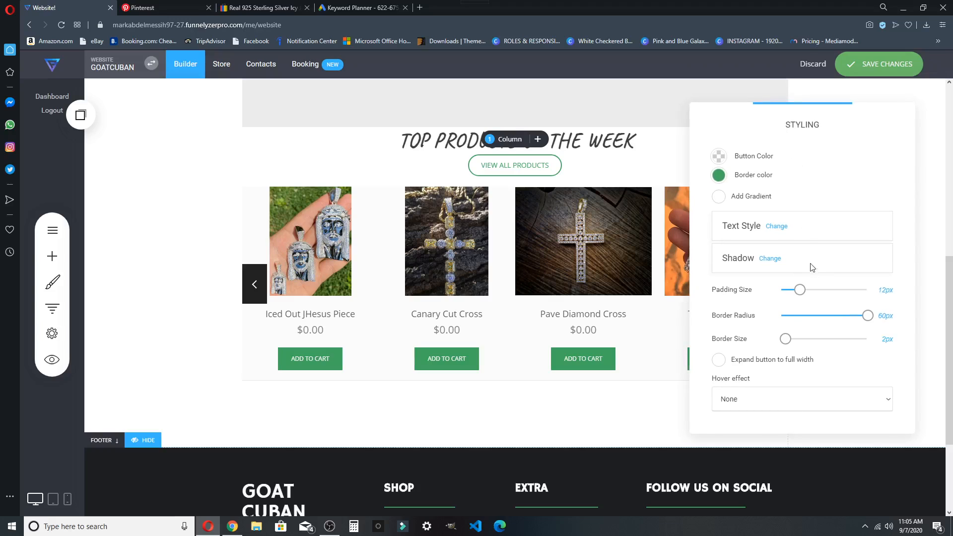
pyautogui.click(598, 147)
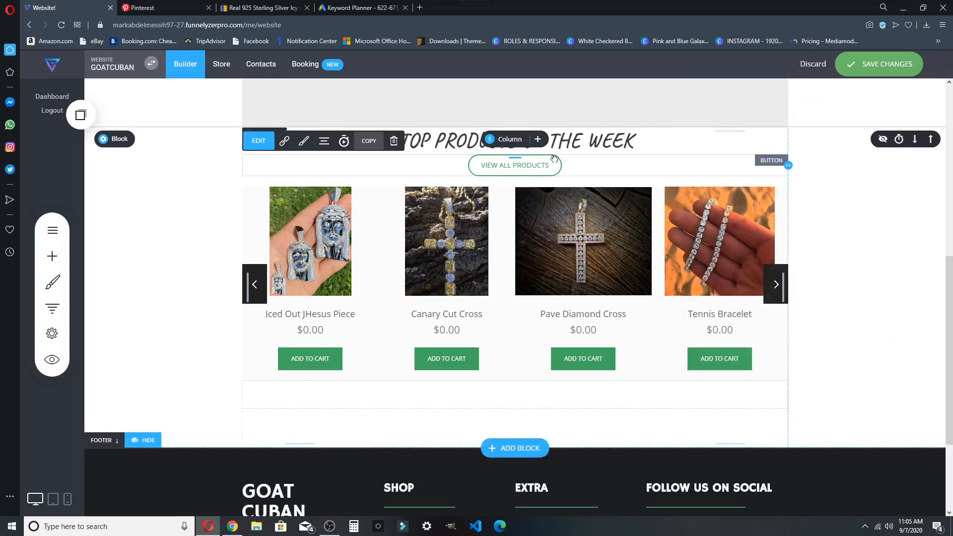
pyautogui.click(868, 76)
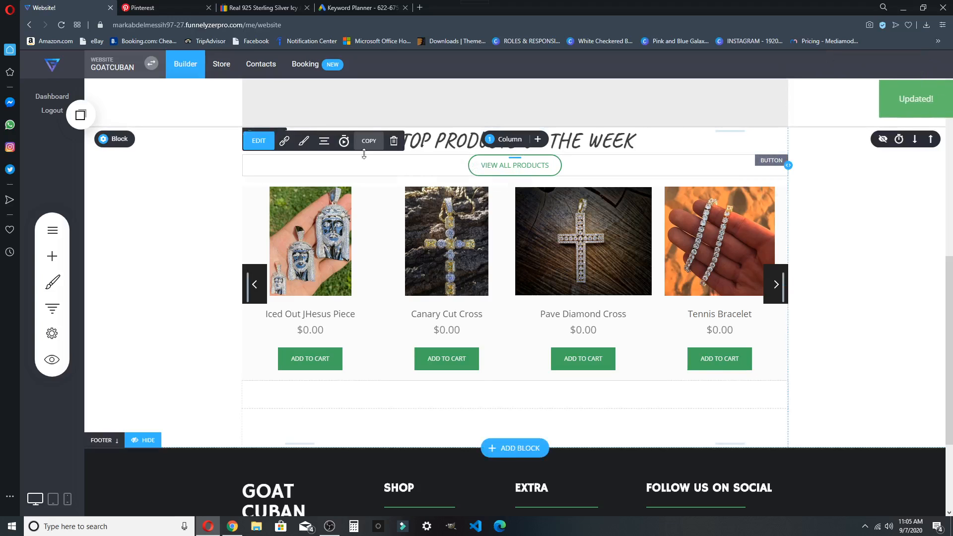
# Check the link settings of the View All Products button and close them without changing anything
pyautogui.click(285, 142)
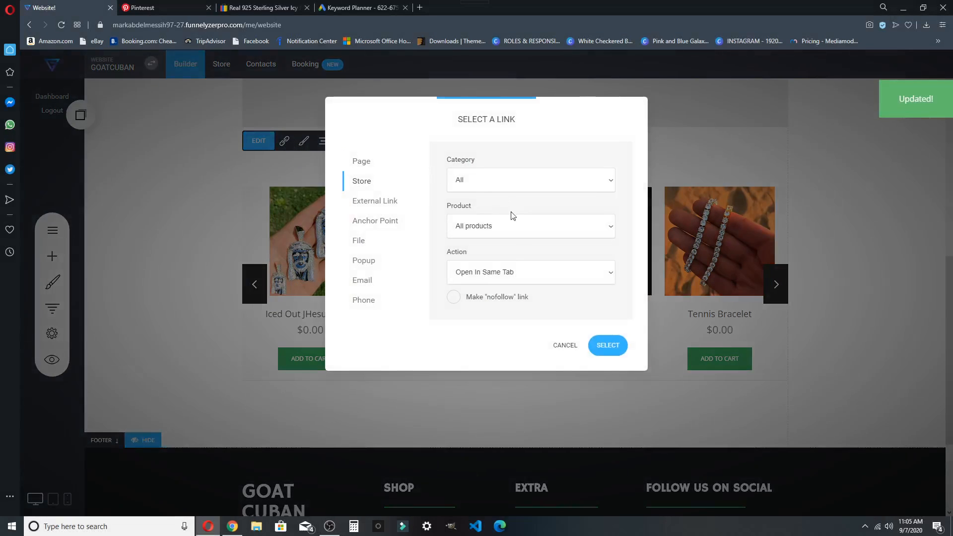
pyautogui.click(558, 346)
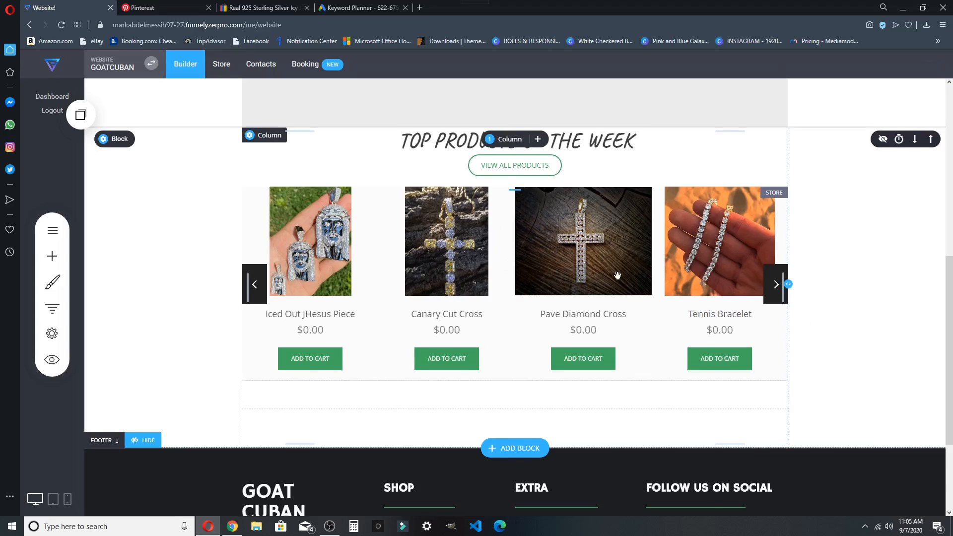
# Review the home page from the sofa slider through the Top Products of the Week carousel to the footer
pyautogui.scroll(3, 618, 276)
pyautogui.scroll(4, 645, 292)
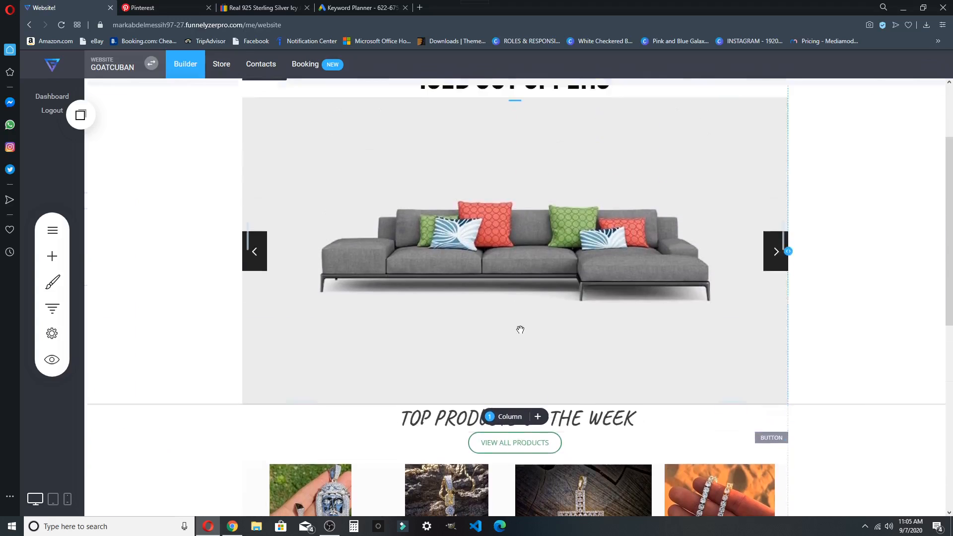
pyautogui.scroll(-2, 489, 409)
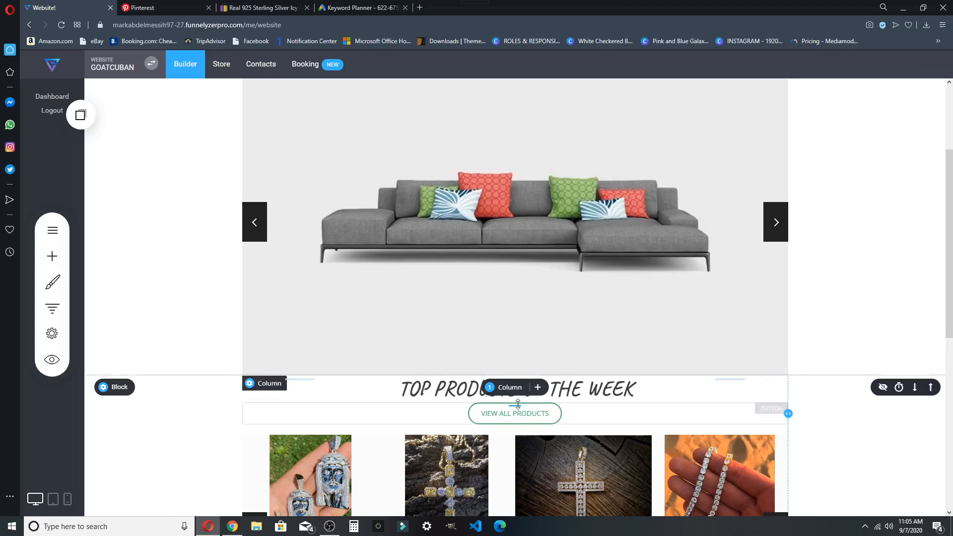
pyautogui.scroll(-4, 374, 323)
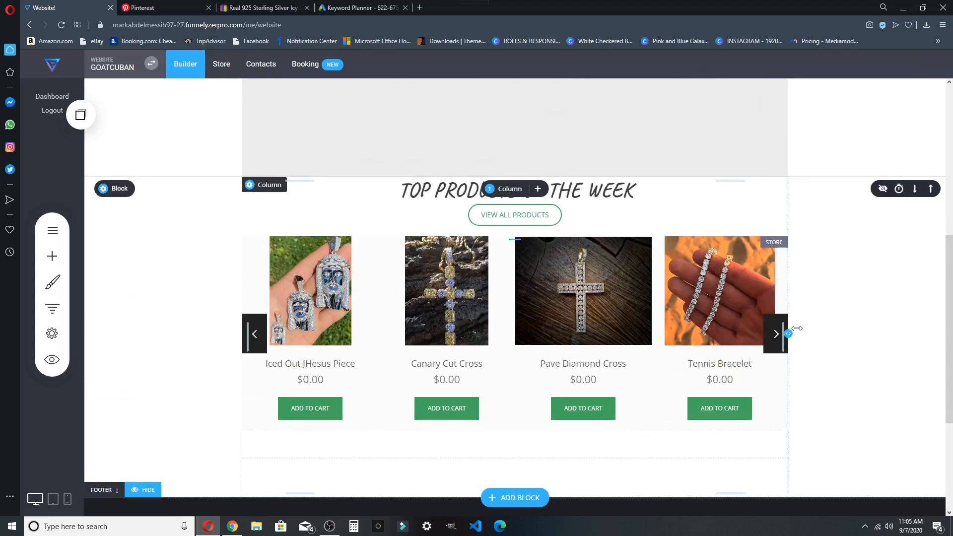
pyautogui.scroll(-3, 675, 400)
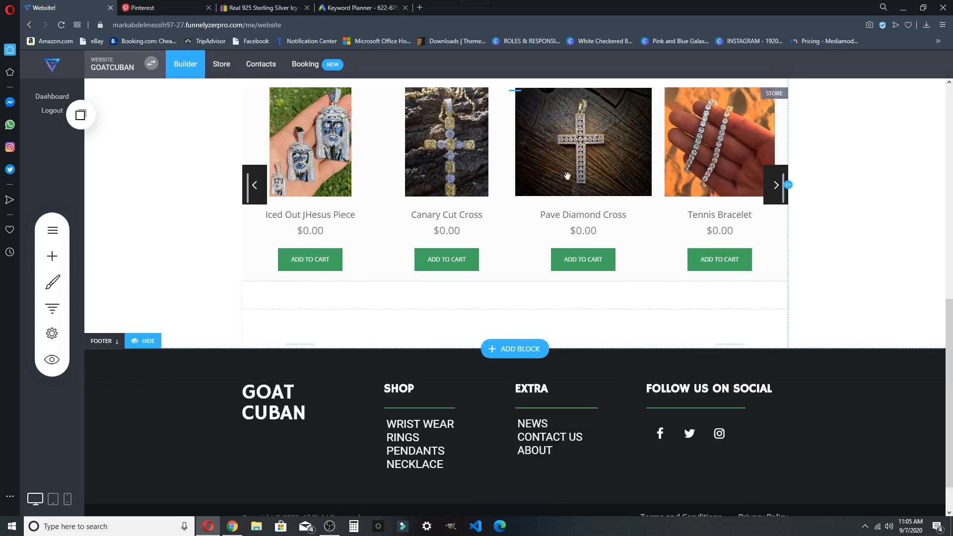
pyautogui.scroll(-1, 483, 233)
pyautogui.scroll(4, 478, 215)
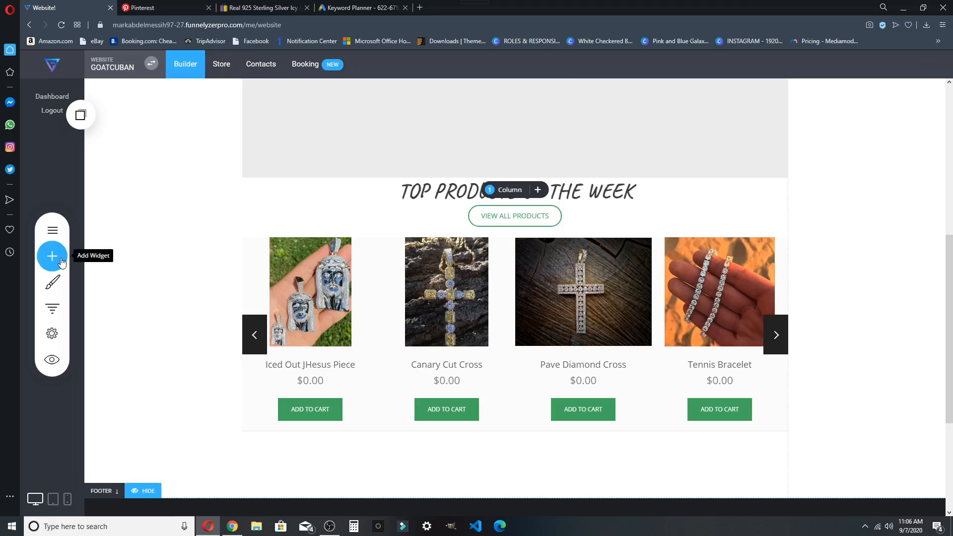
pyautogui.scroll(-1, 343, 203)
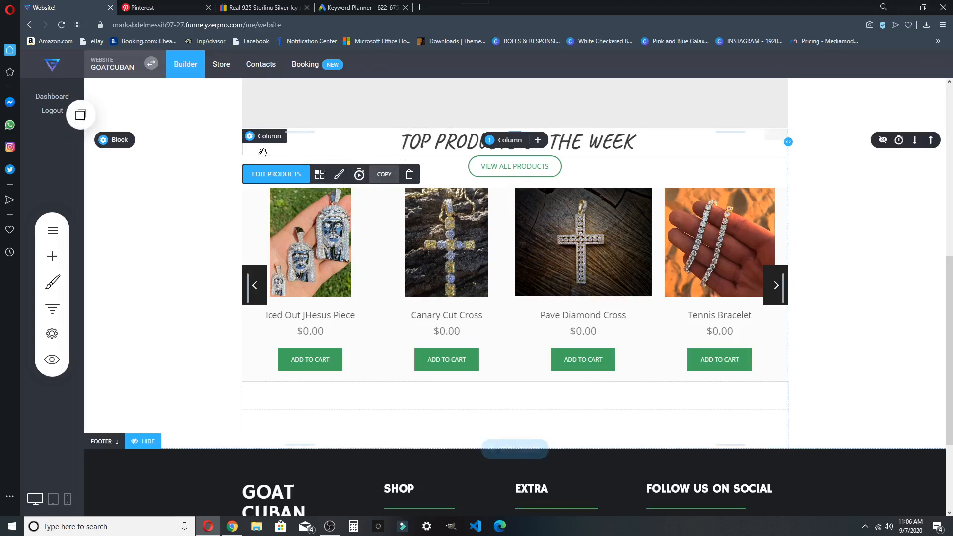
# Copy the heading for reuse and place the copied product carousel beneath the original one
pyautogui.moveTo(395, 135); pyautogui.dragTo(395, 134)
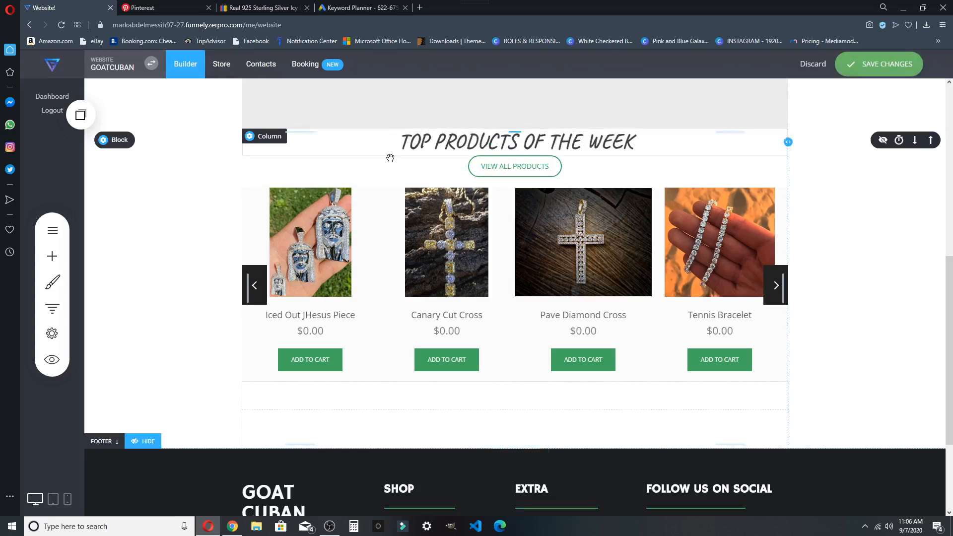
pyautogui.click(81, 115)
pyautogui.moveTo(131, 213); pyautogui.dragTo(440, 413)
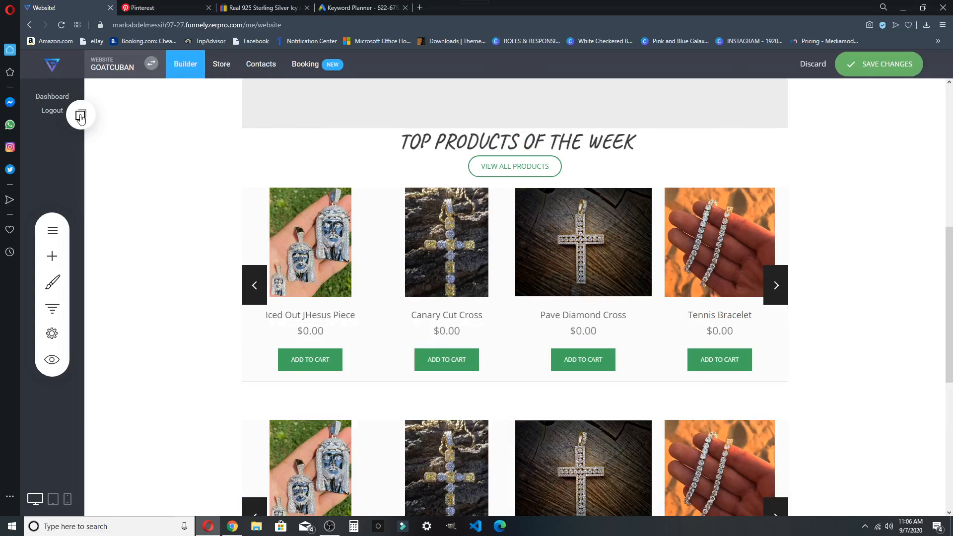
# Place the copied Top Products of the Week heading directly above the second carousel and delete the spacer between them
pyautogui.click(81, 115)
pyautogui.moveTo(113, 236); pyautogui.dragTo(497, 387)
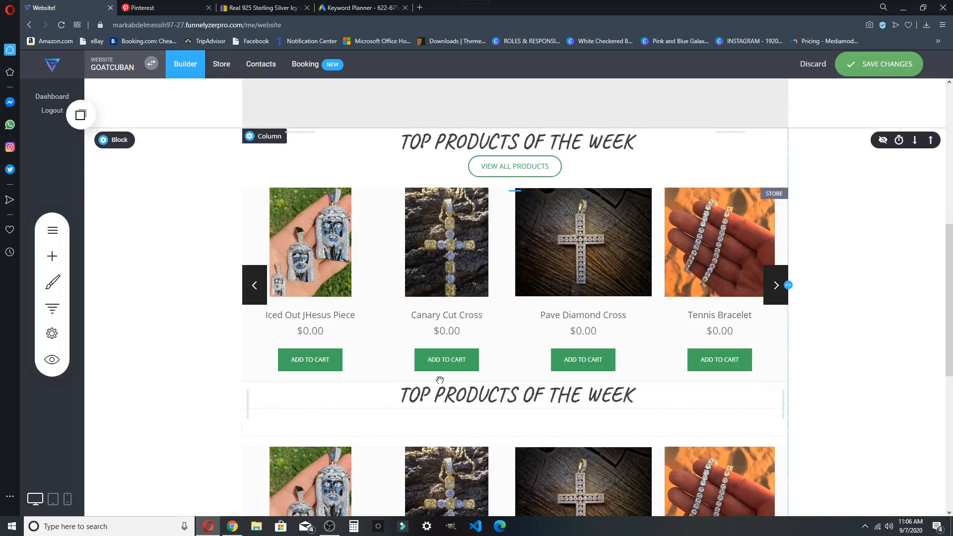
pyautogui.moveTo(519, 384); pyautogui.dragTo(523, 468)
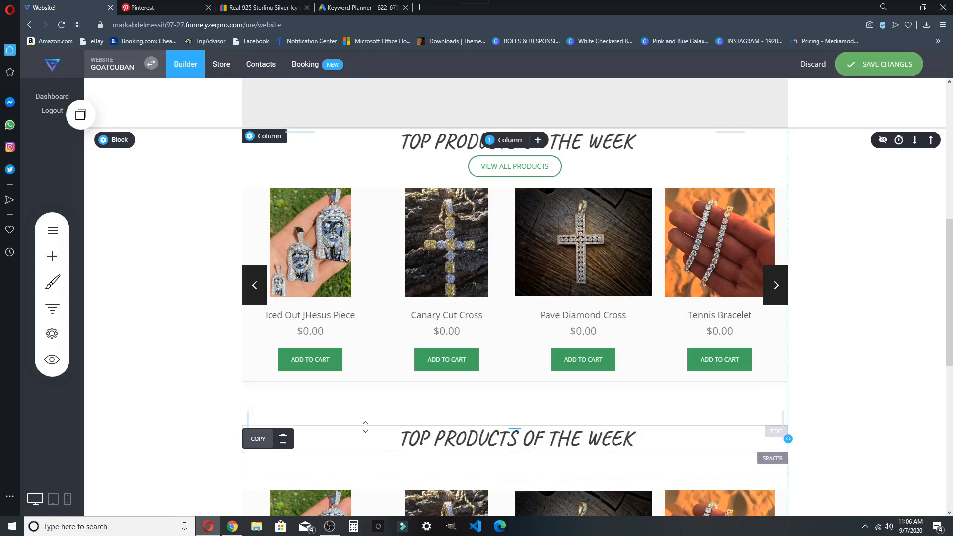
pyautogui.click(283, 438)
pyautogui.click(538, 271)
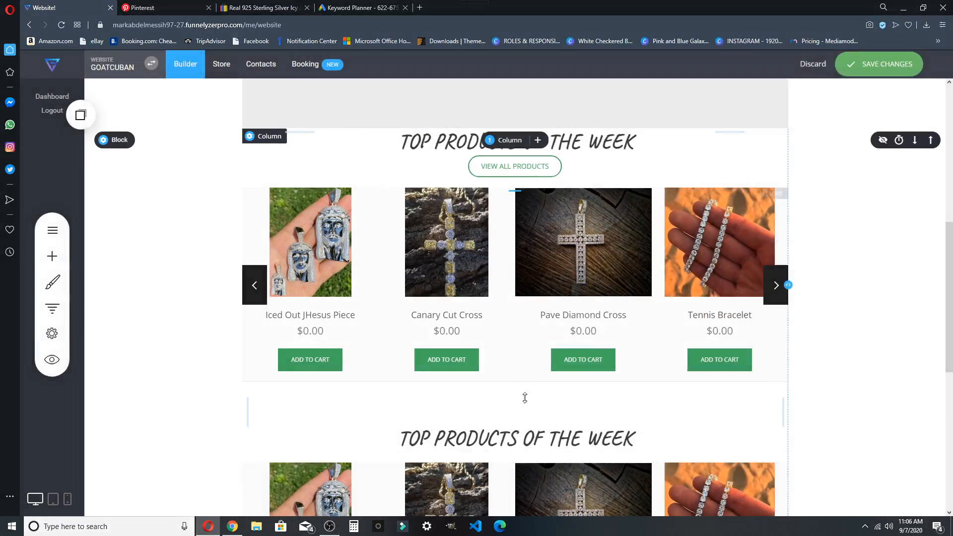
# Replace the text of the second carousel's heading with PENDANTS
pyautogui.scroll(-2, 506, 417)
pyautogui.click(399, 334)
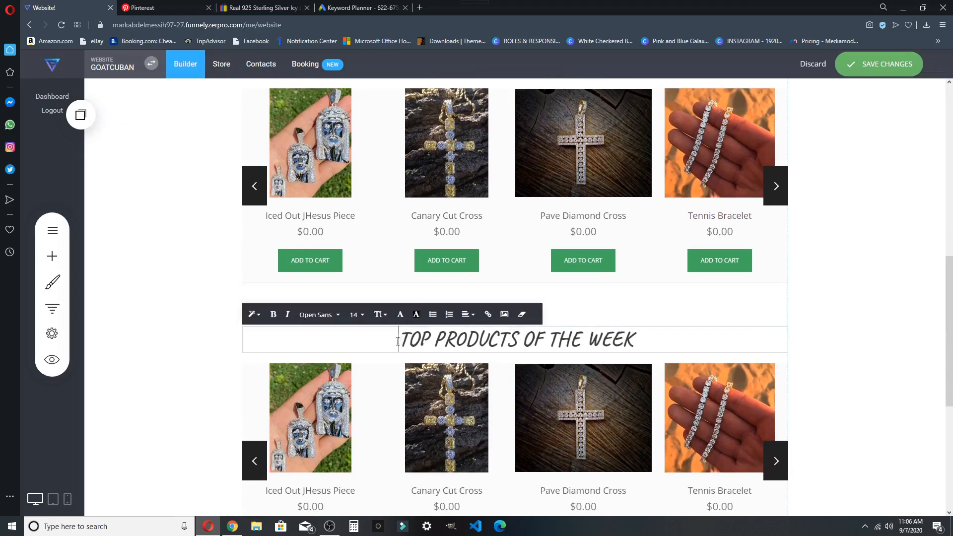
pyautogui.moveTo(398, 340); pyautogui.dragTo(730, 361)
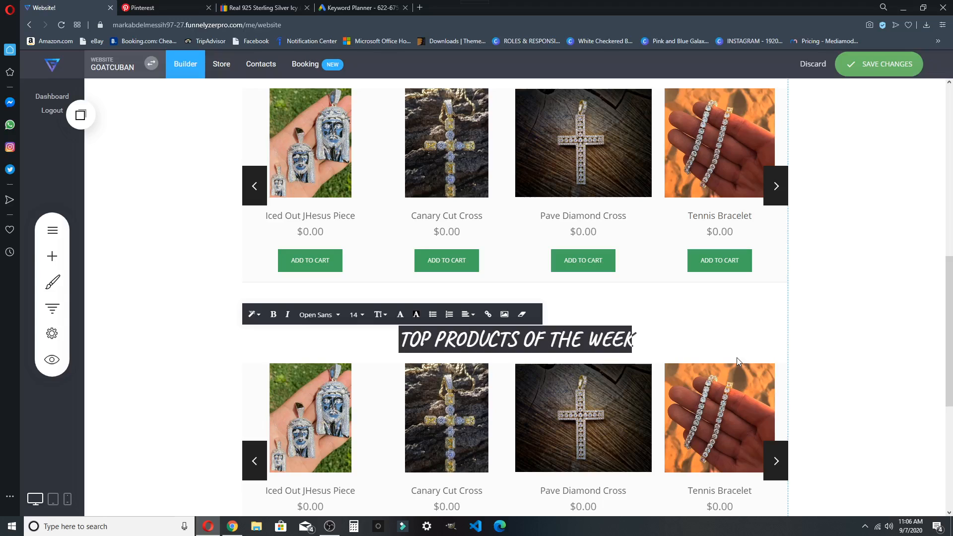
pyautogui.press('BackSpace')
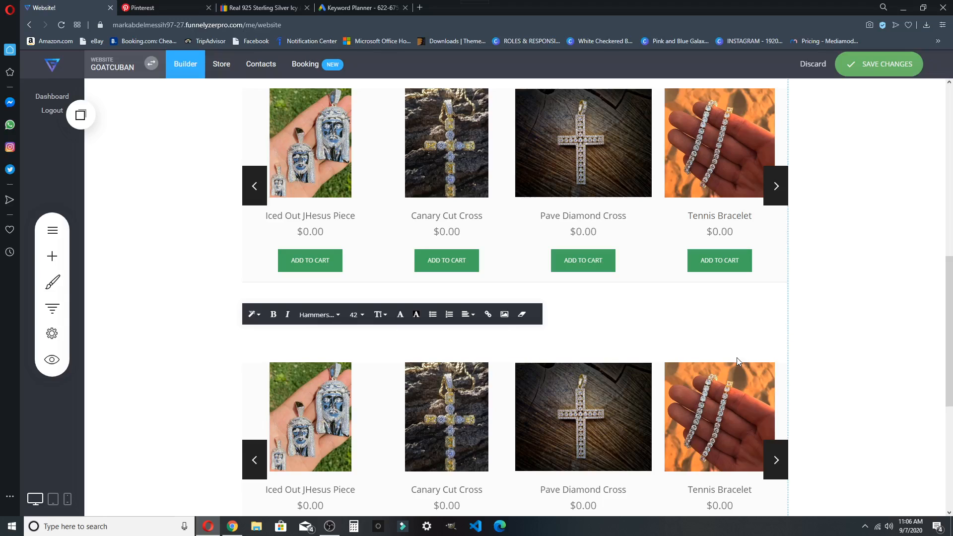
pyautogui.write('PEND')
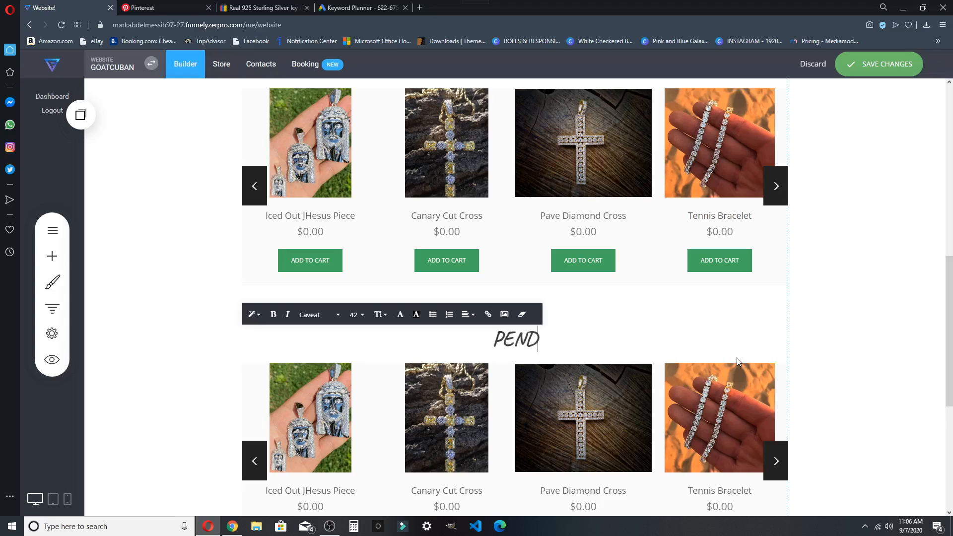
pyautogui.write('ANTS')
pyautogui.scroll(-3, 592, 336)
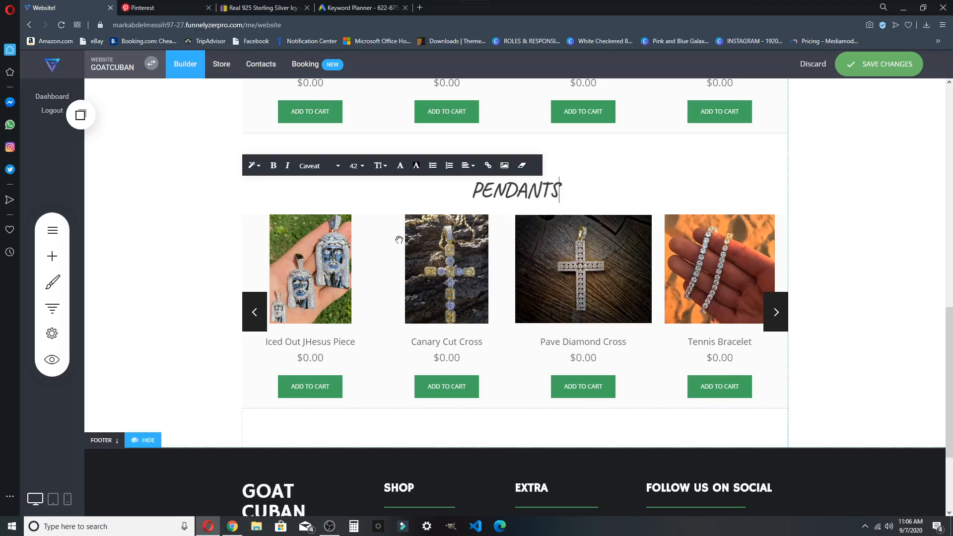
pyautogui.click(668, 227)
# Set the second carousel to show all products from the Pendants category and save the website changes
pyautogui.scroll(2, 377, 343)
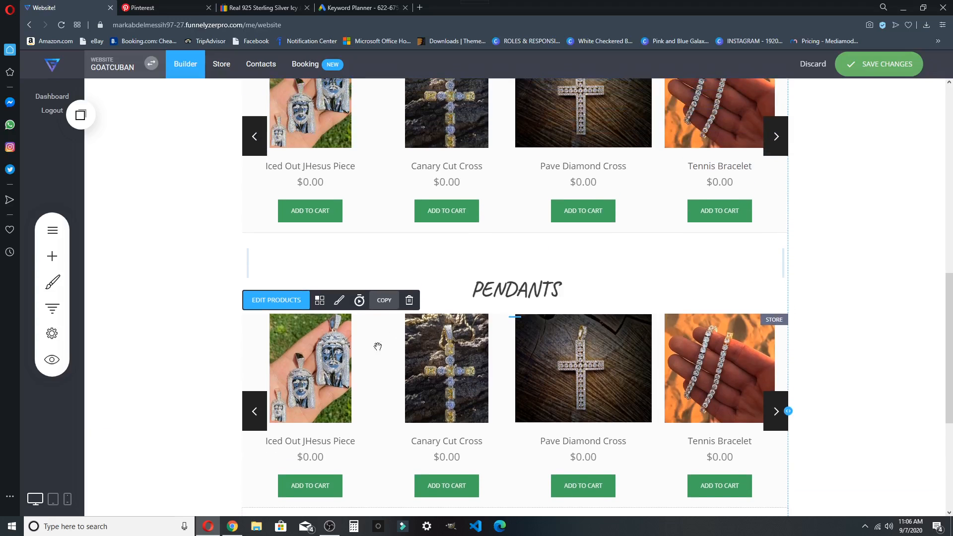
pyautogui.click(285, 307)
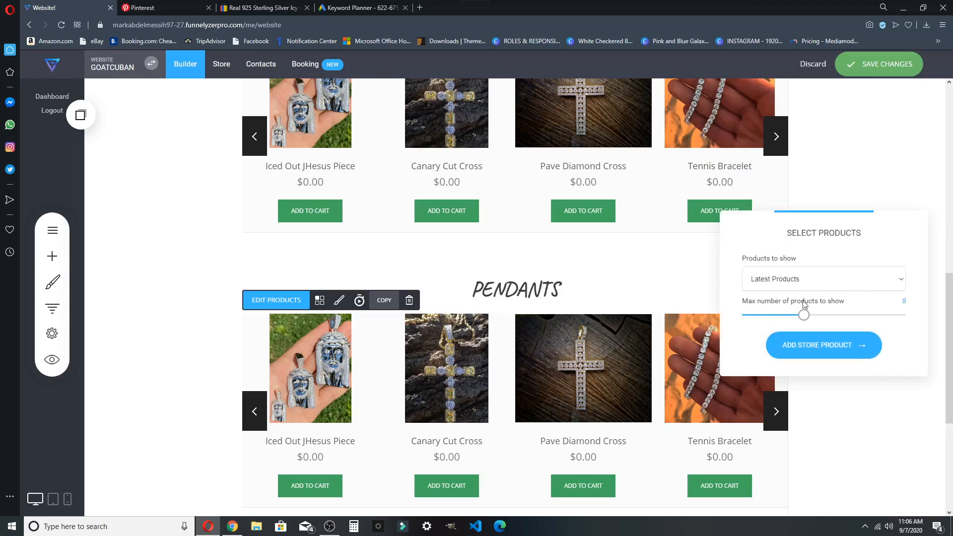
pyautogui.click(805, 275)
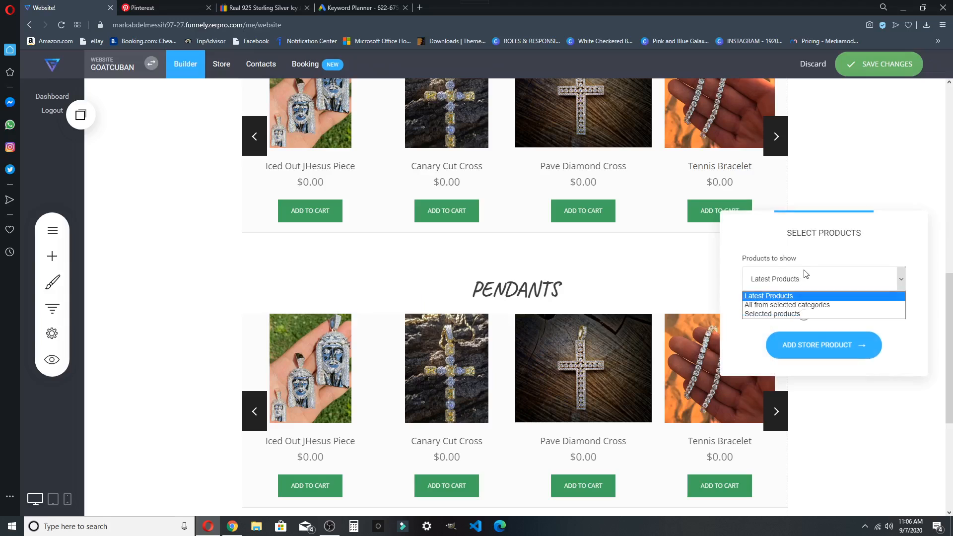
pyautogui.click(777, 307)
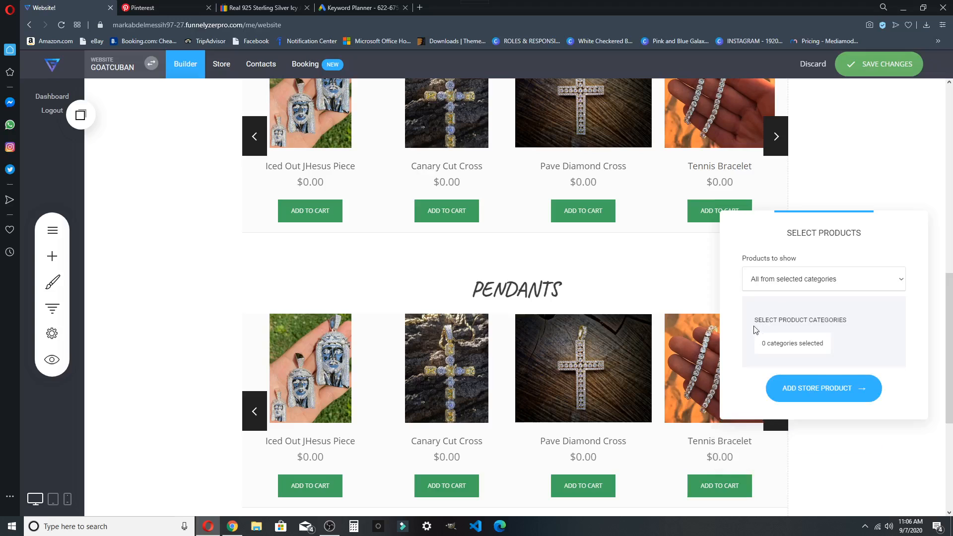
pyautogui.click(779, 331)
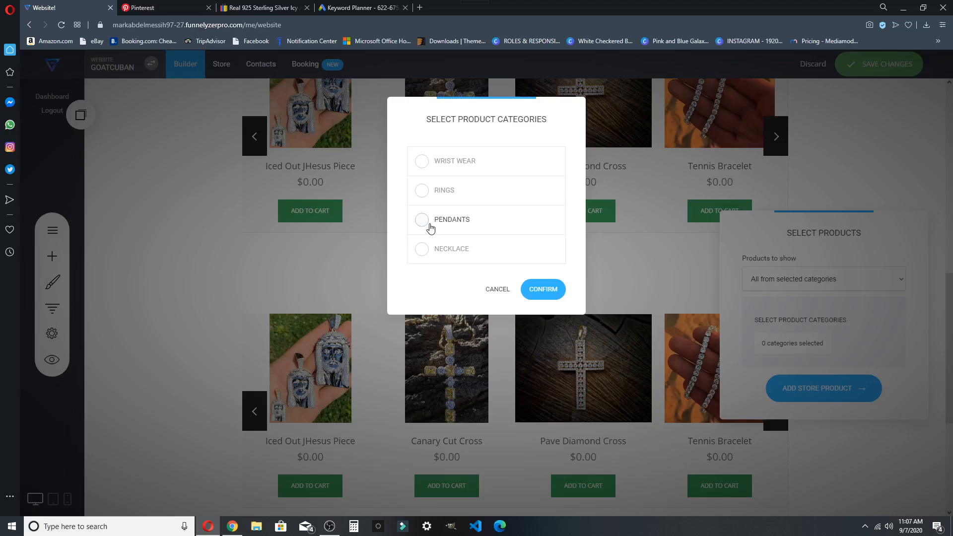
pyautogui.click(537, 289)
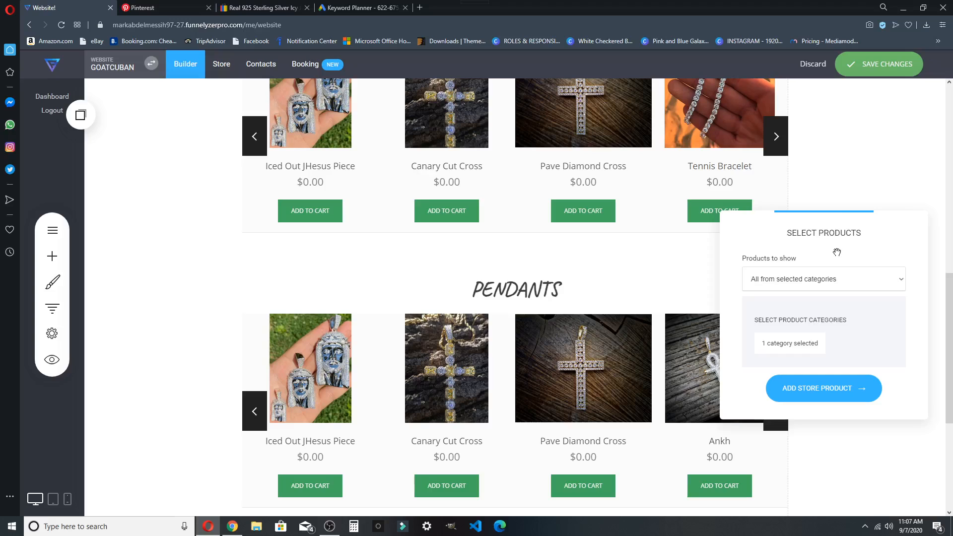
pyautogui.click(854, 174)
pyautogui.click(886, 59)
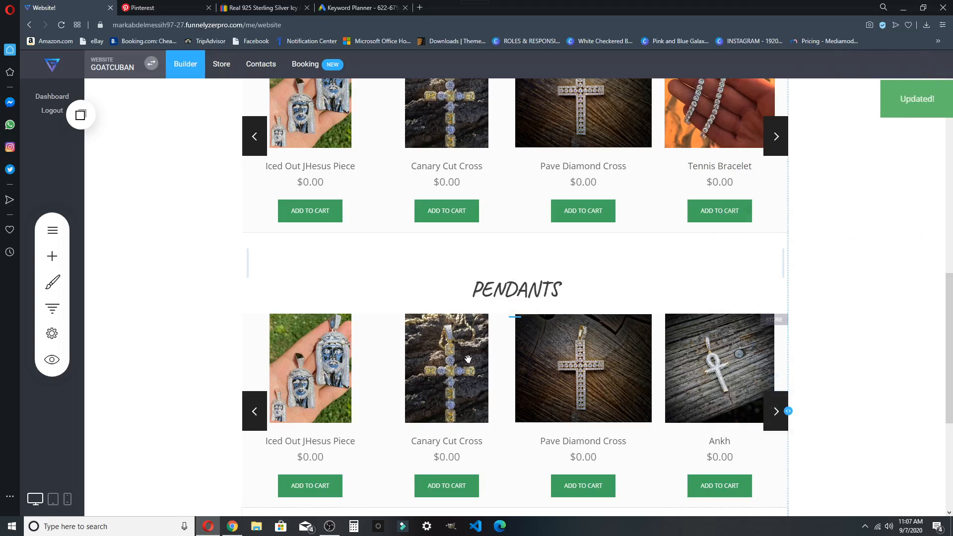
# Open the block template library for a new block above the footer and look through the Hero templates
pyautogui.scroll(-4, 550, 352)
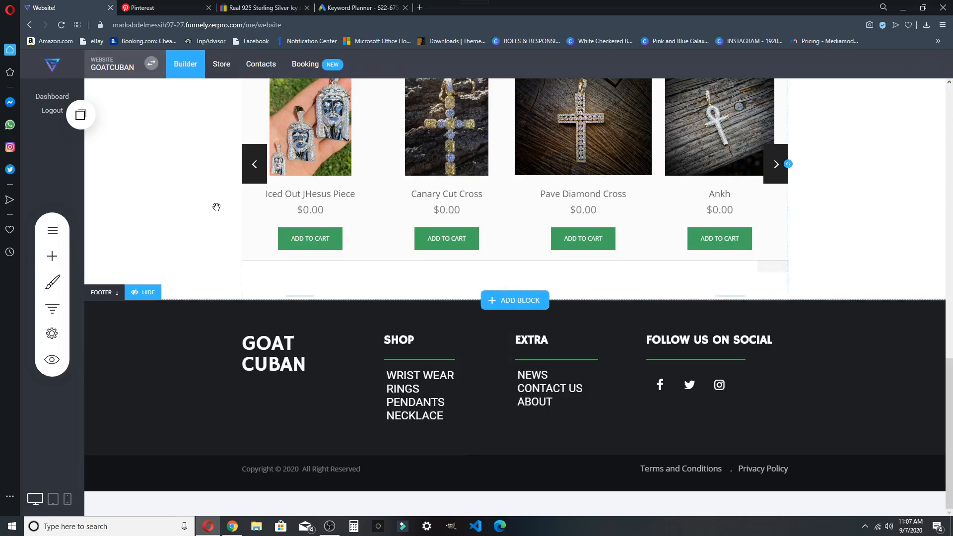
pyautogui.click(52, 256)
pyautogui.click(546, 295)
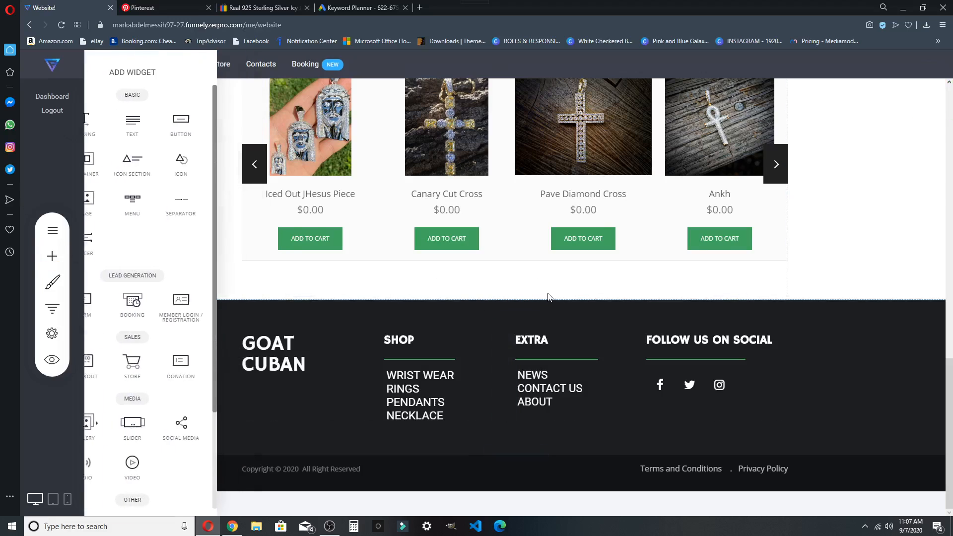
pyautogui.click(513, 301)
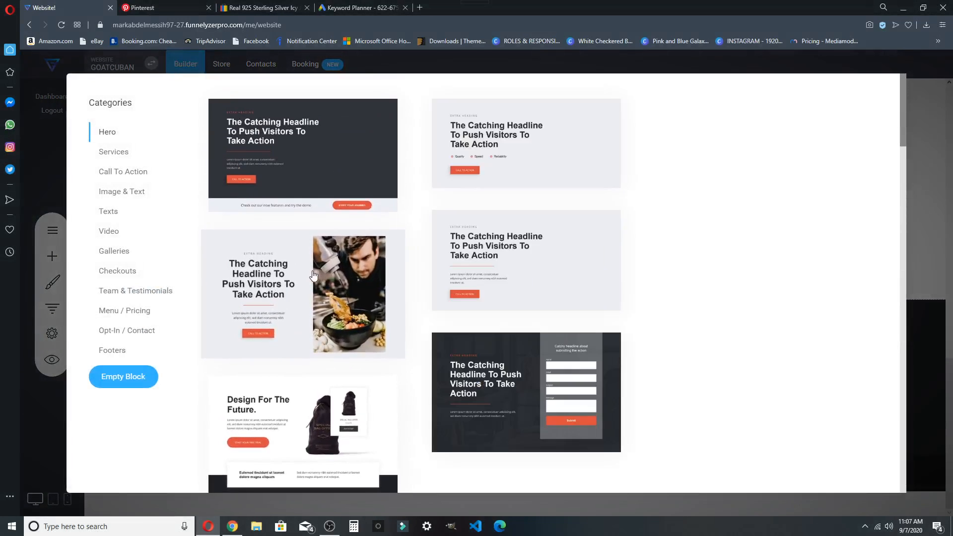
pyautogui.scroll(-4, 290, 272)
pyautogui.scroll(-7, 278, 273)
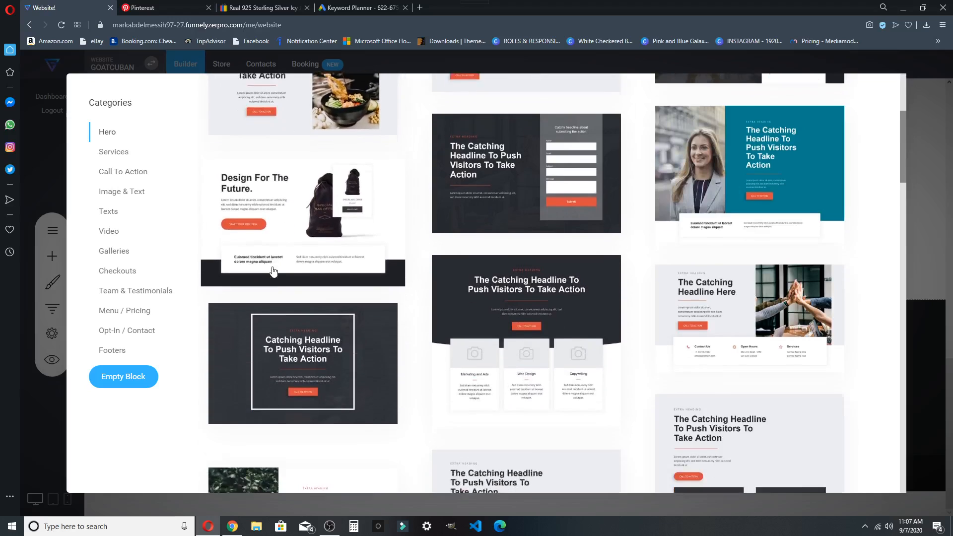
pyautogui.scroll(-3, 267, 269)
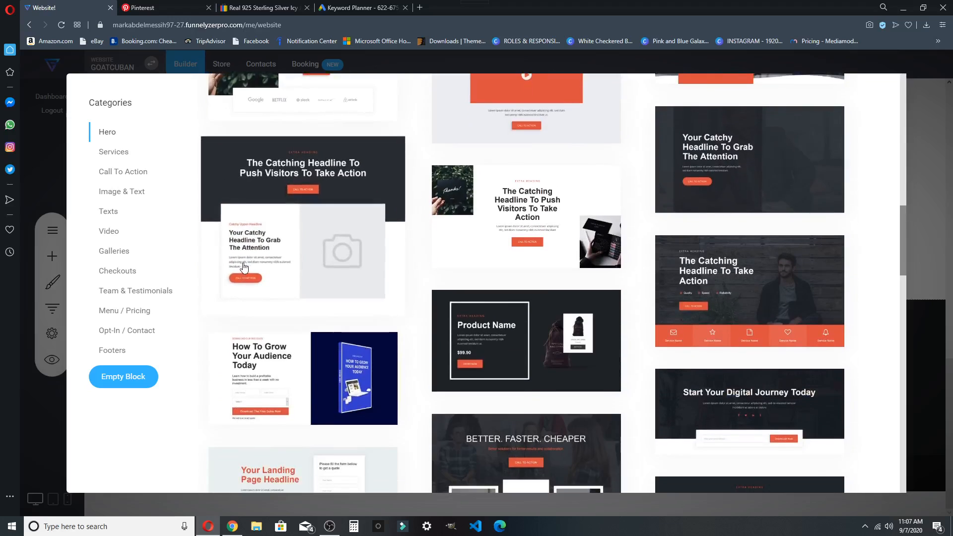
pyautogui.scroll(-5, 227, 265)
pyautogui.scroll(-6, 224, 266)
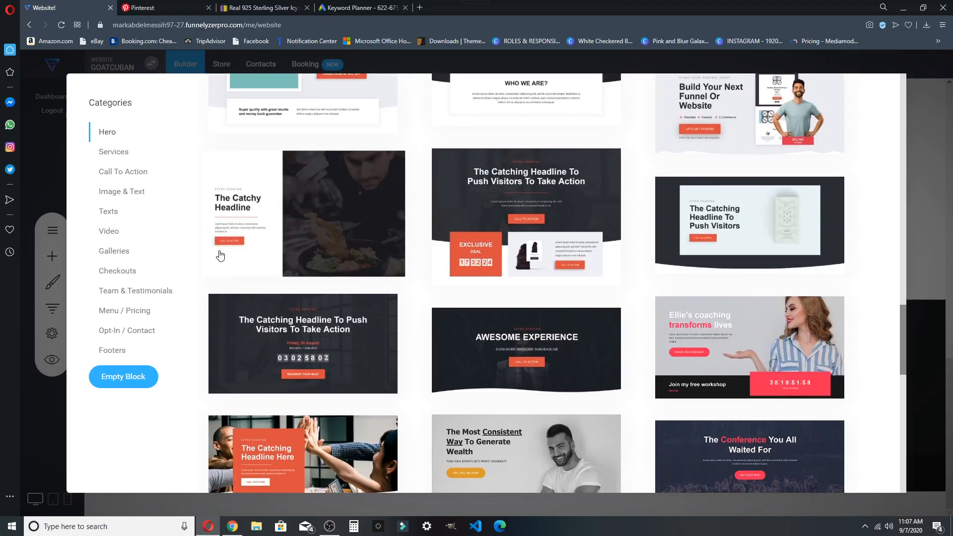
pyautogui.scroll(-7, 221, 264)
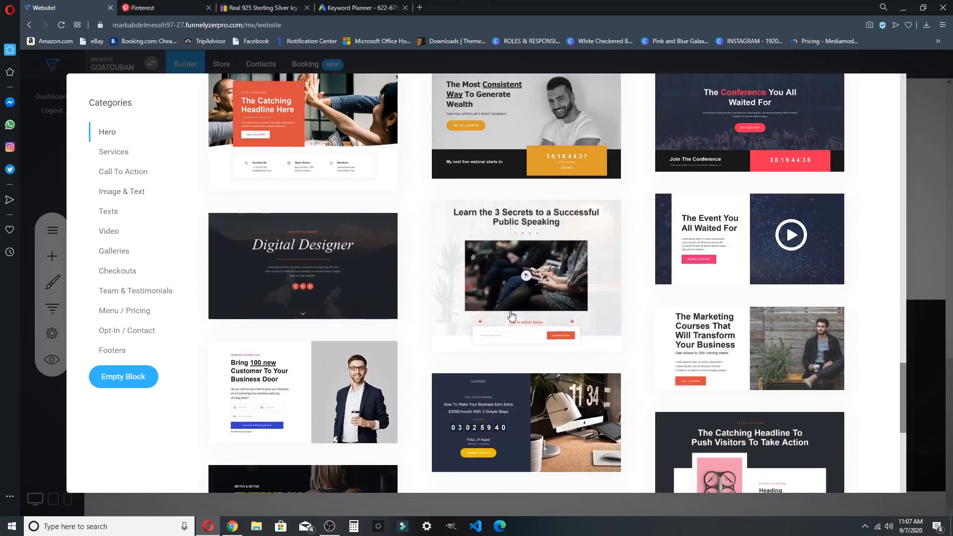
pyautogui.scroll(-7, 411, 252)
pyautogui.scroll(4, 272, 325)
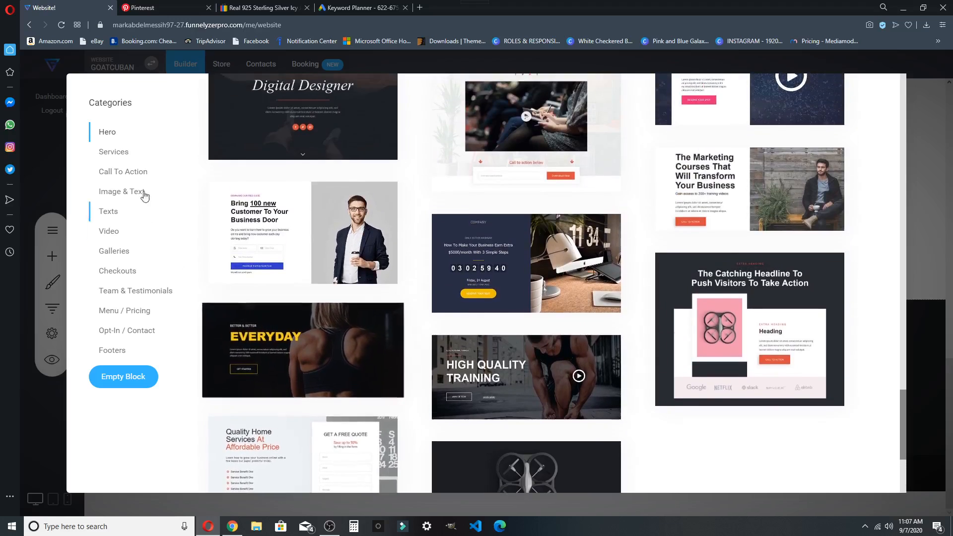
# Look through the Services block templates for a suitable section layout
pyautogui.click(132, 152)
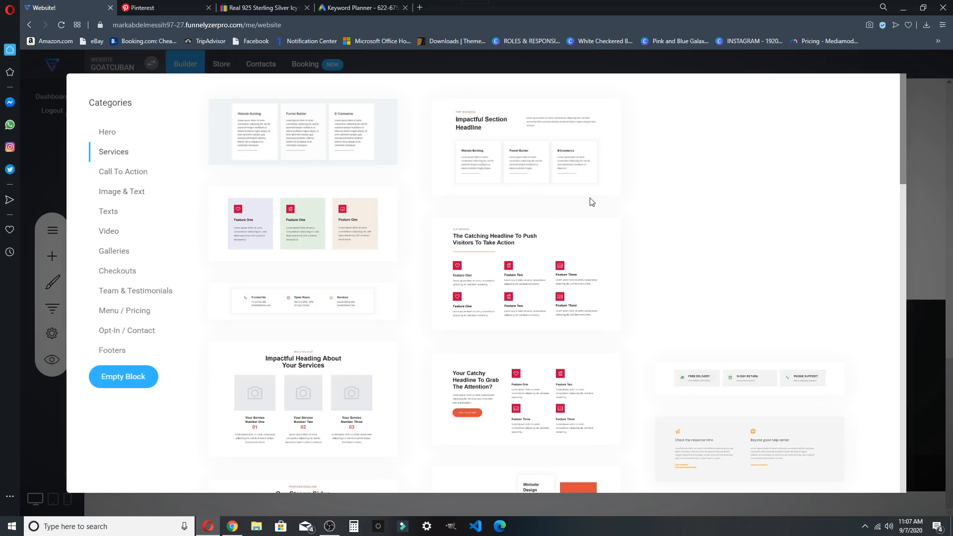
pyautogui.scroll(-15, 420, 192)
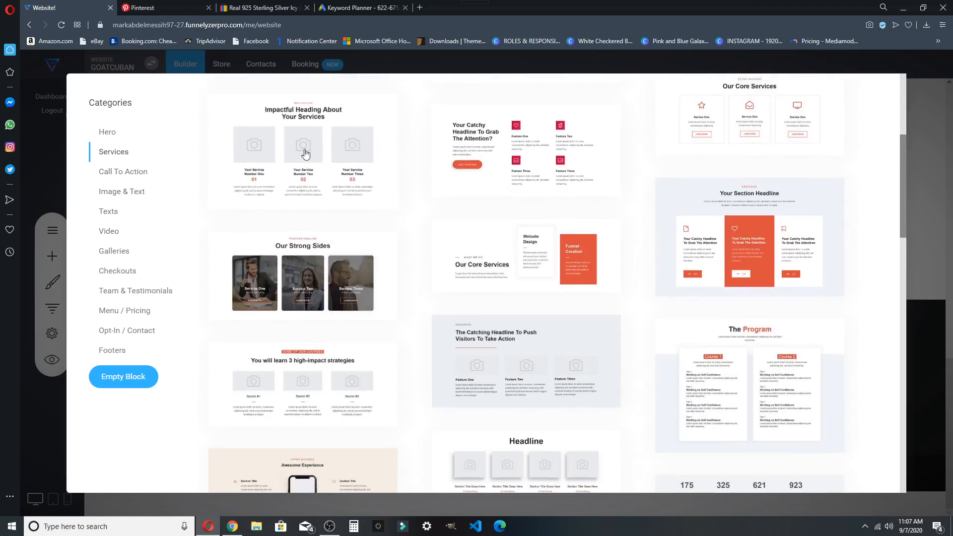
pyautogui.scroll(-15, 437, 236)
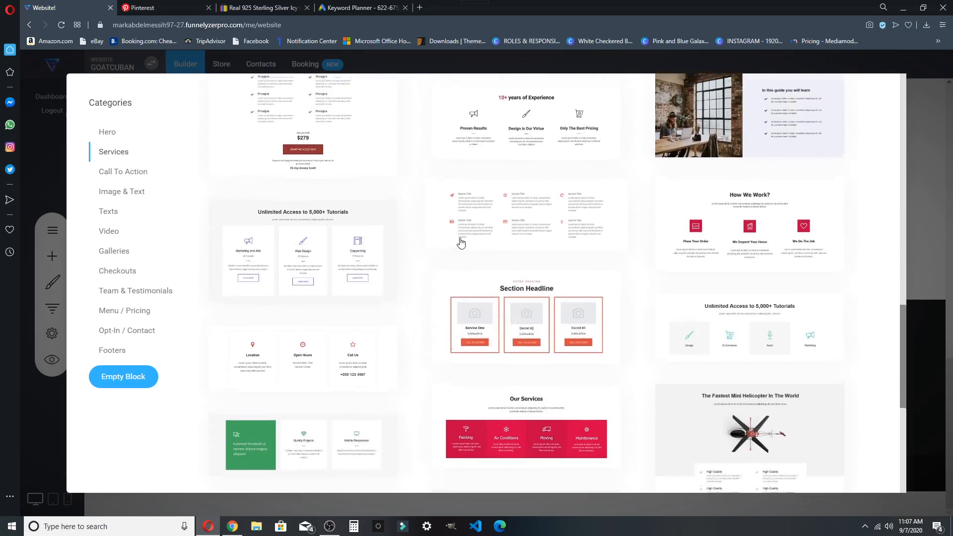
pyautogui.scroll(-1, 388, 243)
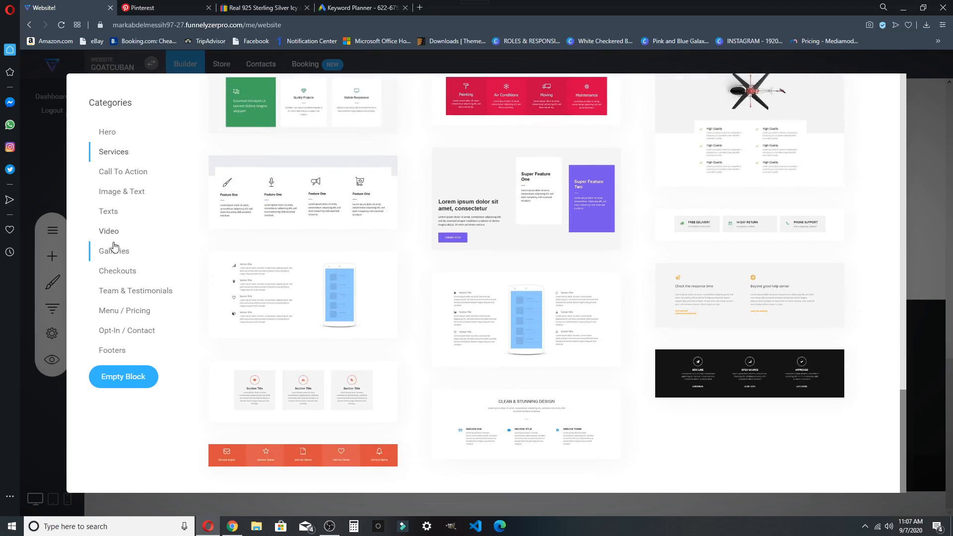
# Insert the Image & Text block template titled The Quality of Sleep above the footer
pyautogui.scroll(15, 428, 230)
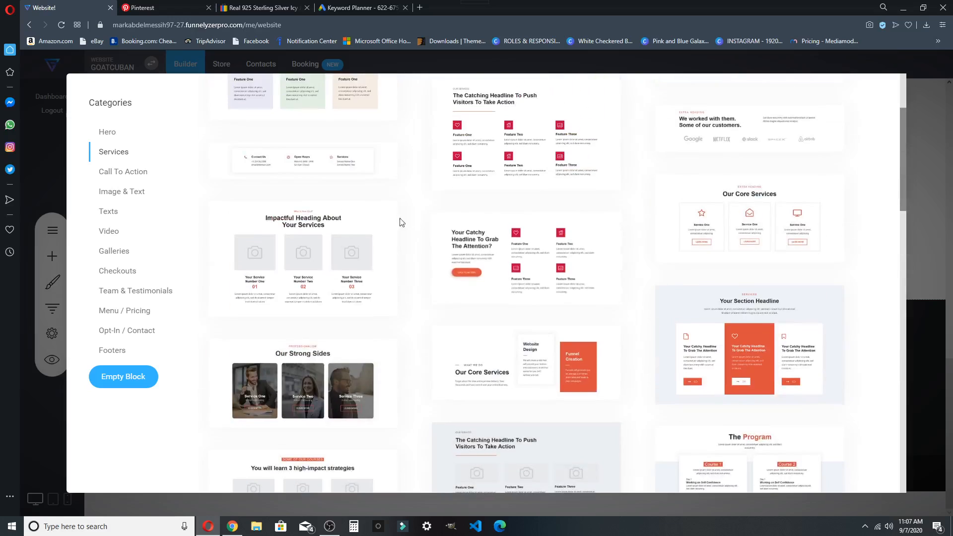
pyautogui.scroll(-5, 616, 278)
pyautogui.scroll(8, 636, 347)
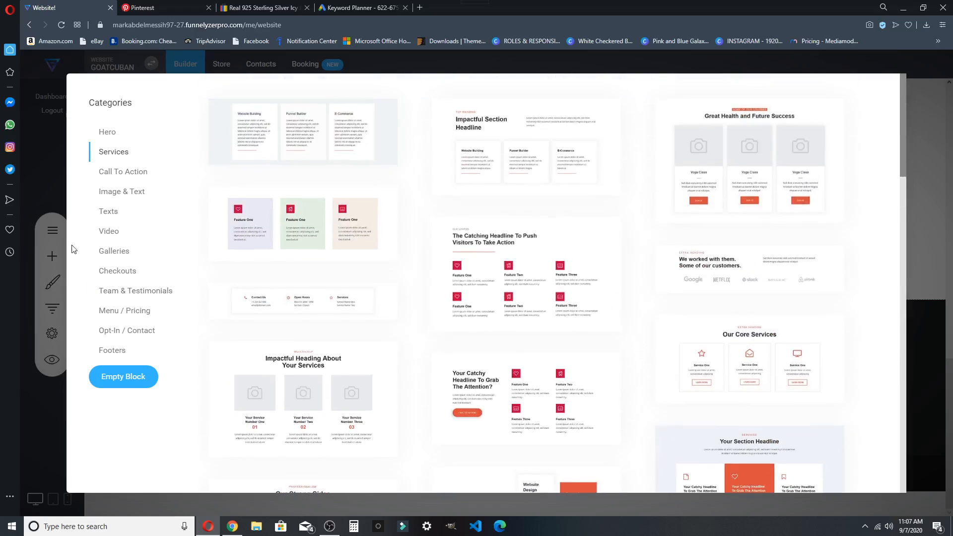
pyautogui.click(128, 199)
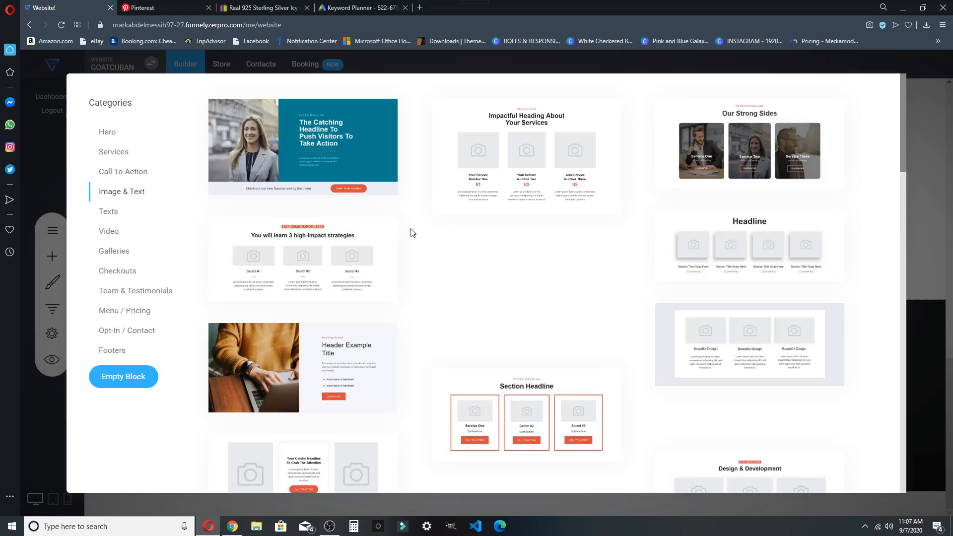
pyautogui.scroll(-3, 274, 186)
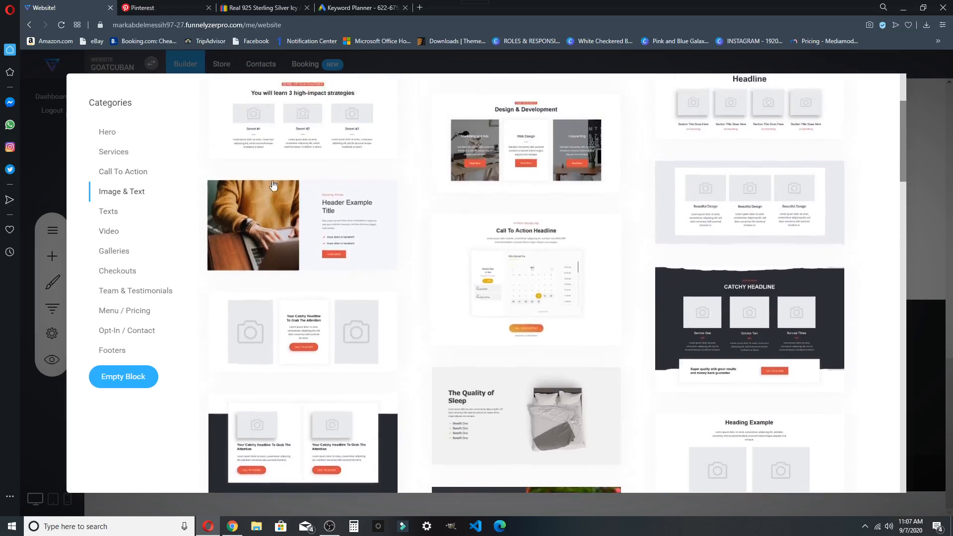
pyautogui.scroll(-6, 432, 210)
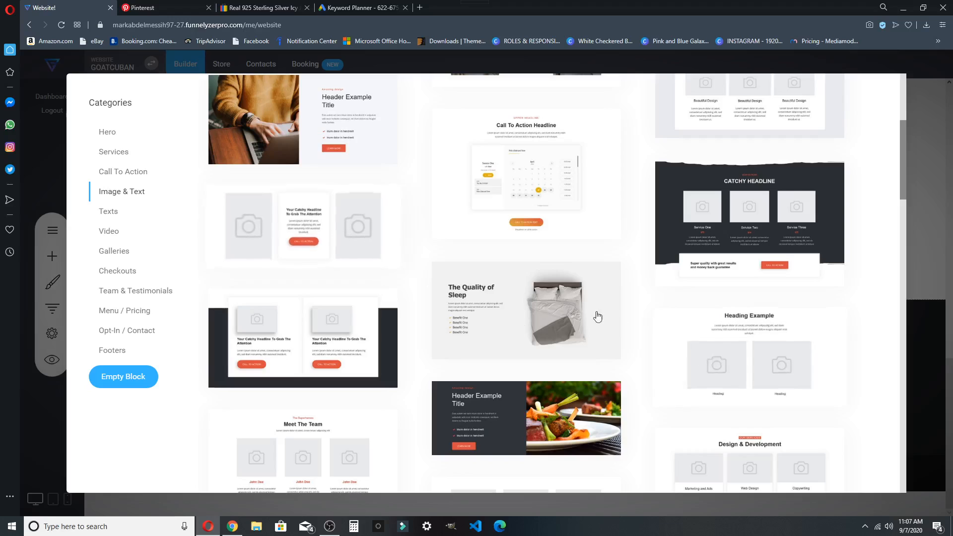
pyautogui.click(523, 314)
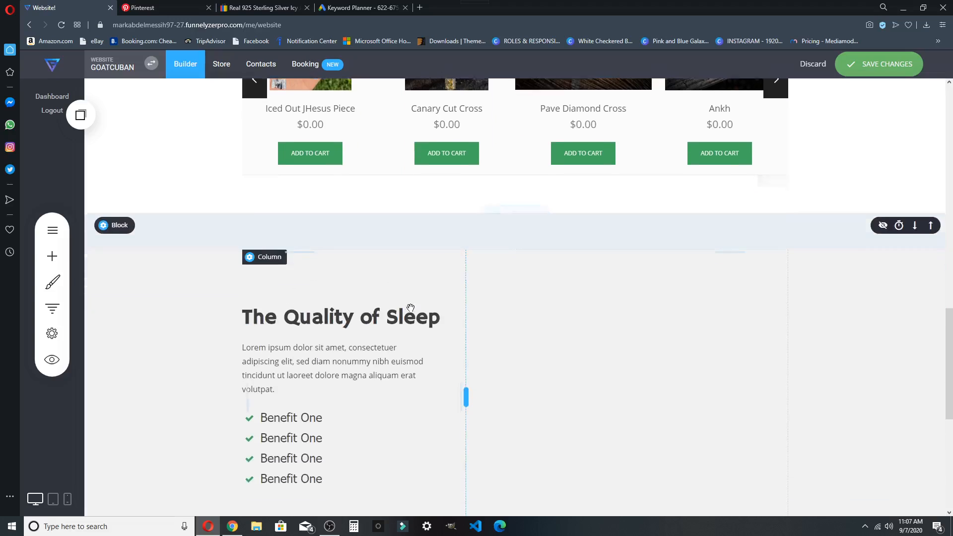
# Add a heading above the Quality of Sleep block reading WERE NOT CALLED GOAT CUBAN FOR ANY REASON!
pyautogui.scroll(-4, 410, 308)
pyautogui.scroll(5, 447, 231)
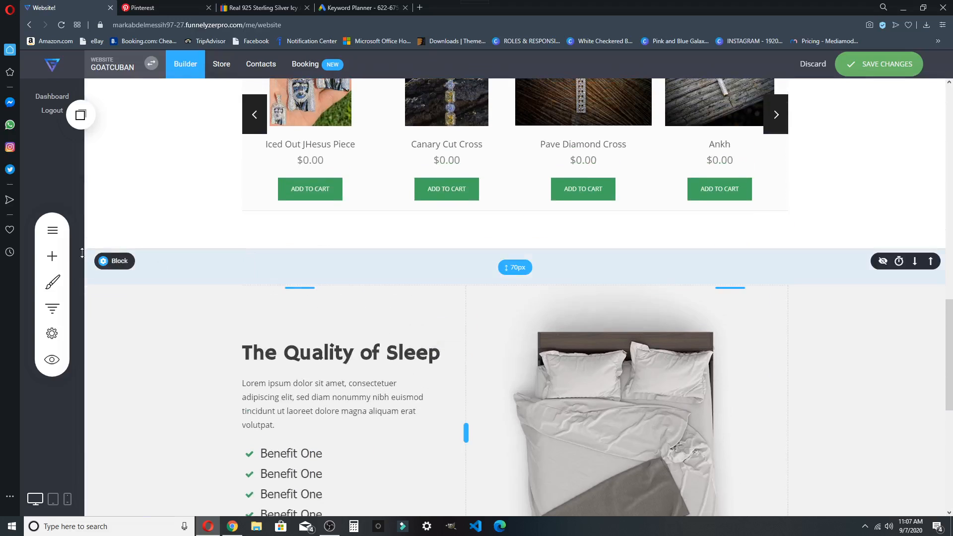
pyautogui.click(52, 256)
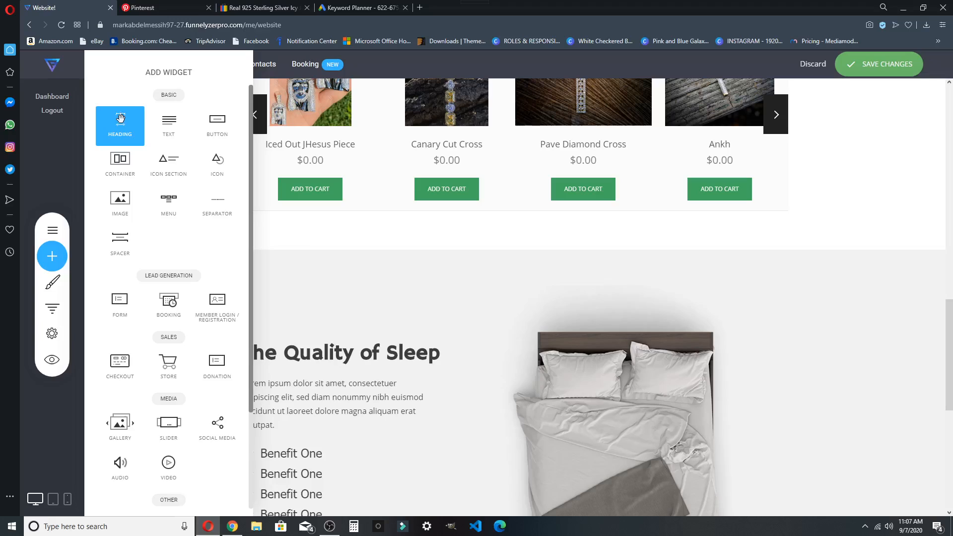
pyautogui.moveTo(120, 118); pyautogui.dragTo(572, 234)
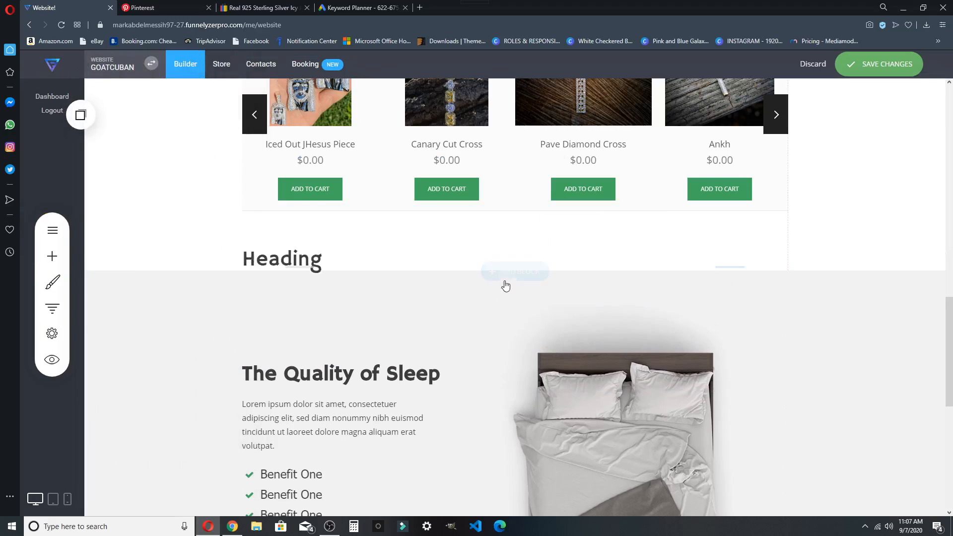
pyautogui.moveTo(327, 264); pyautogui.dragTo(115, 249)
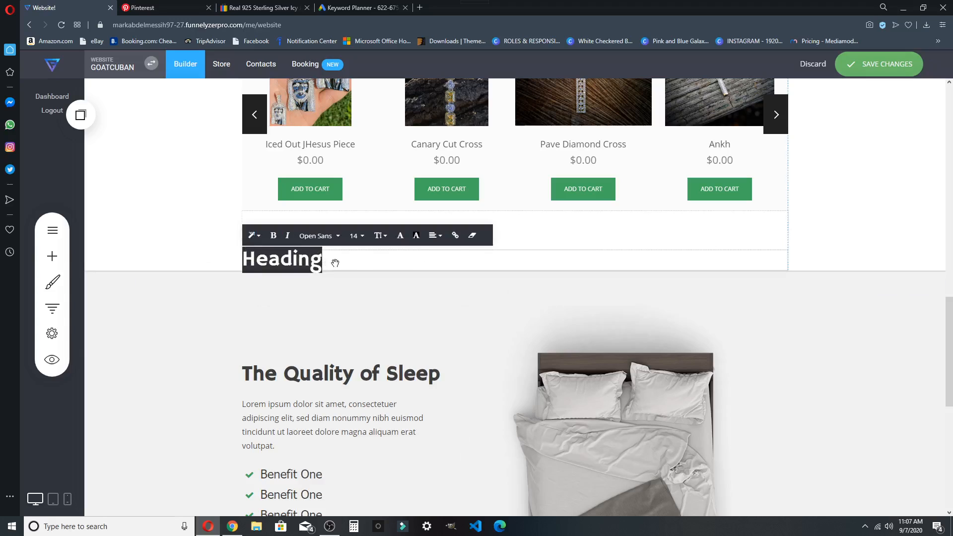
pyautogui.press('BackSpace')
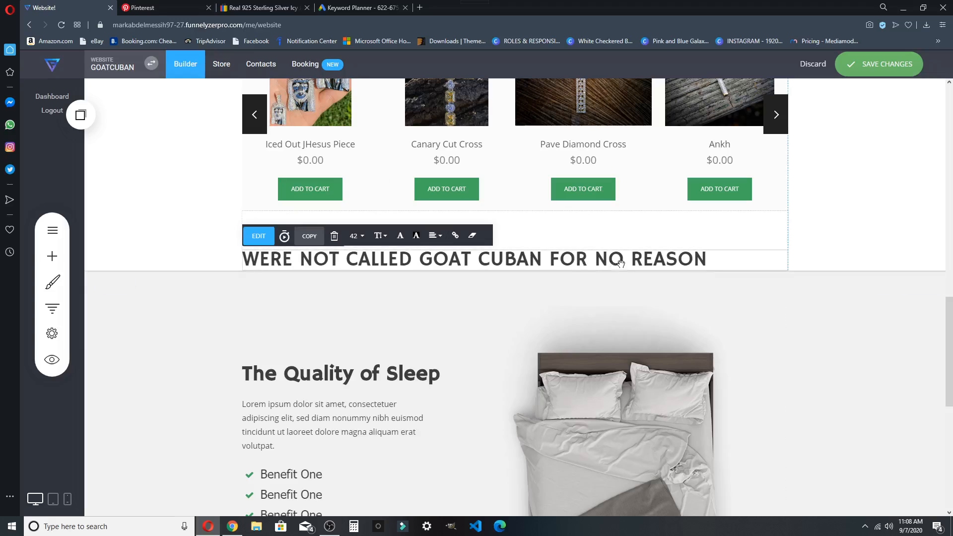
pyautogui.press('BackSpace')
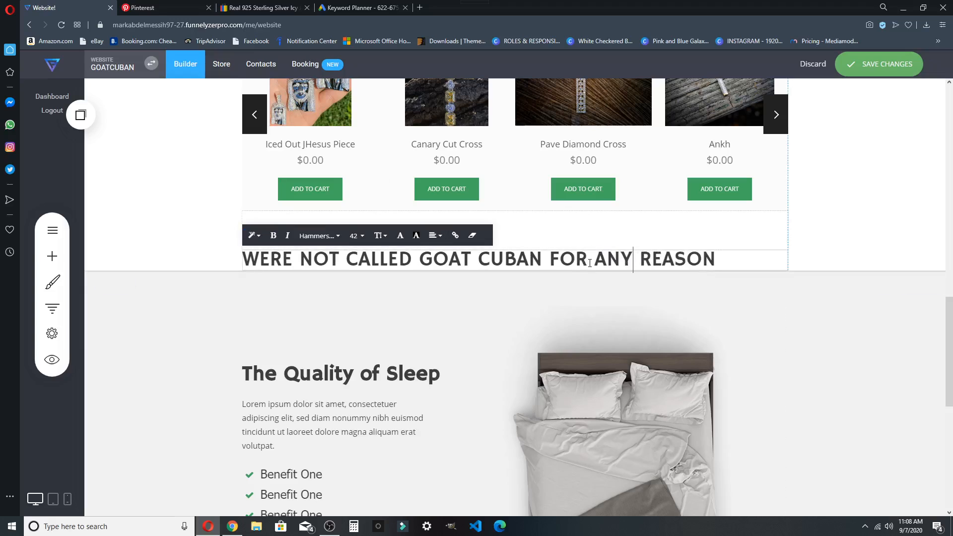
pyautogui.click(735, 259)
pyautogui.moveTo(719, 262); pyautogui.dragTo(206, 246)
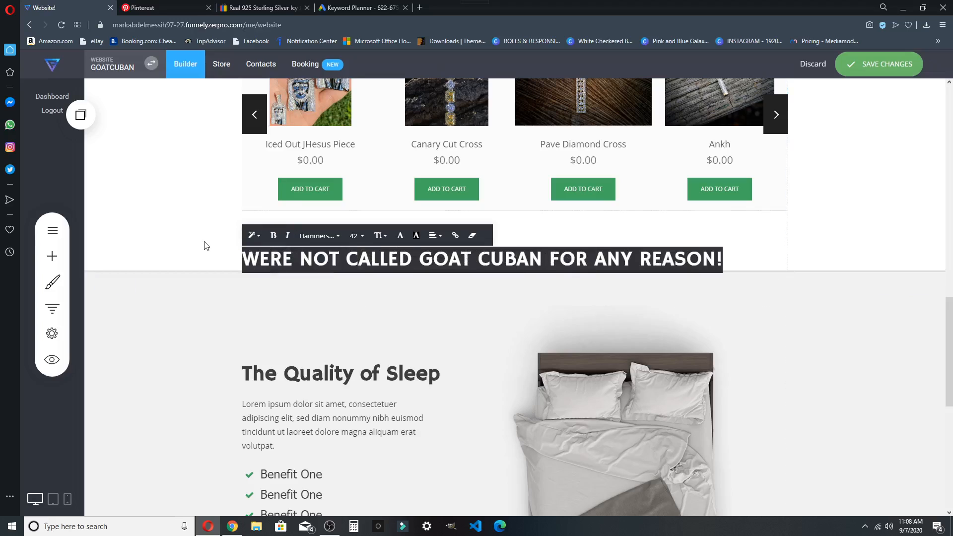
pyautogui.click(319, 236)
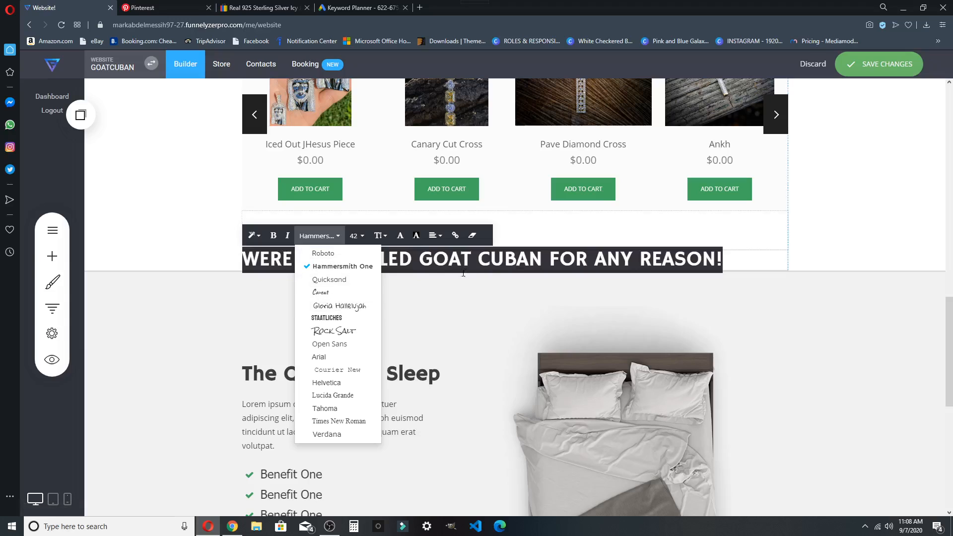
pyautogui.click(331, 255)
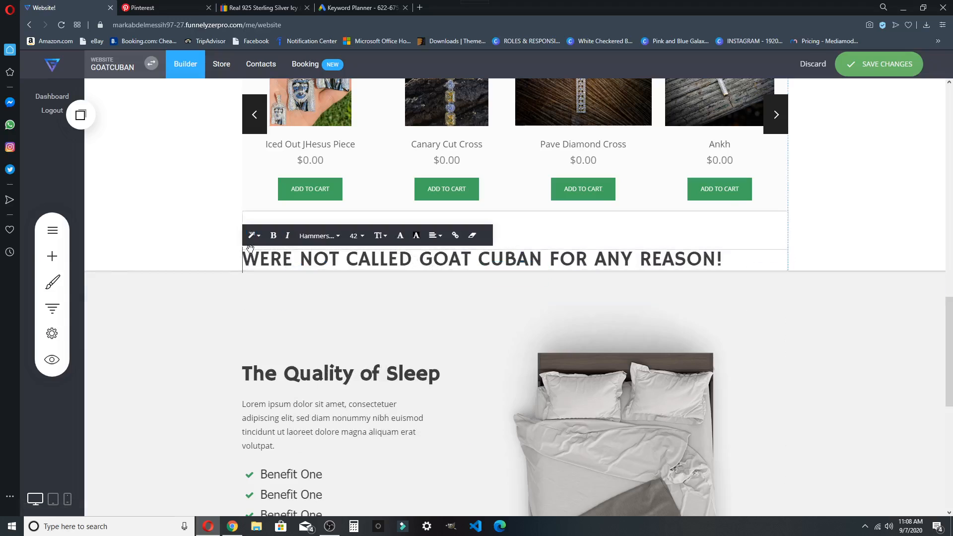
# Add a text widget above the new heading, then copy the heading's wording and clear it from the heading
pyautogui.click(59, 250)
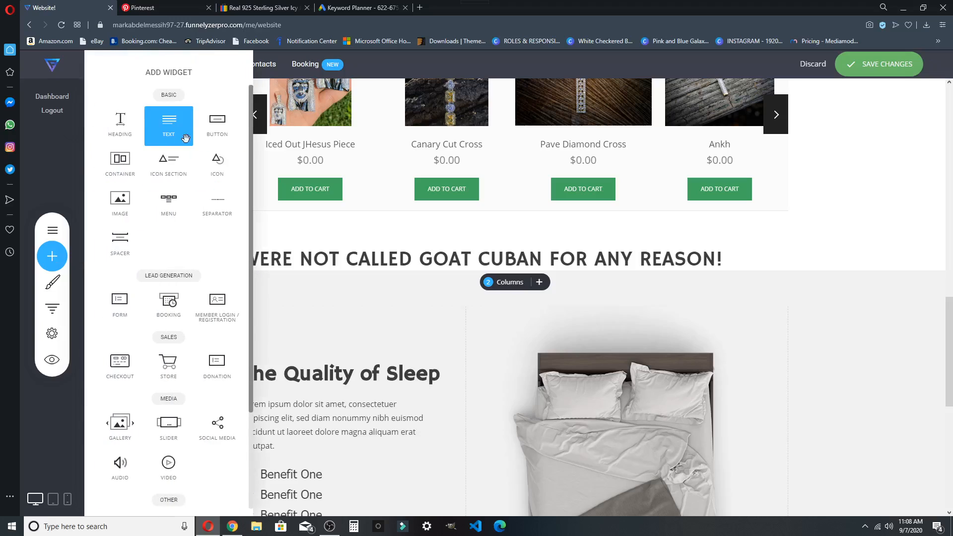
pyautogui.moveTo(171, 123); pyautogui.dragTo(517, 249)
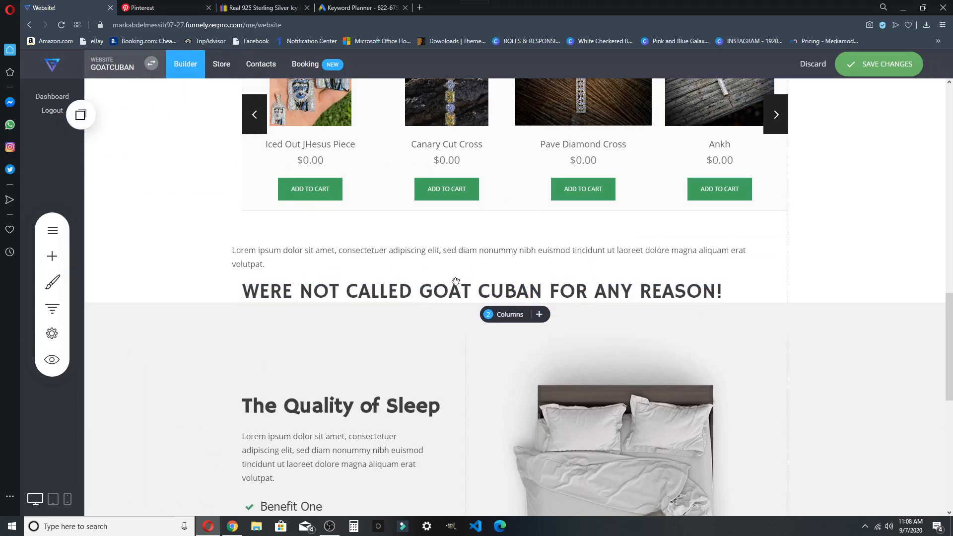
pyautogui.click(319, 292)
pyautogui.moveTo(245, 290); pyautogui.dragTo(764, 303)
pyautogui.hotkey('ctrl', 'c')
pyautogui.press('Delete')
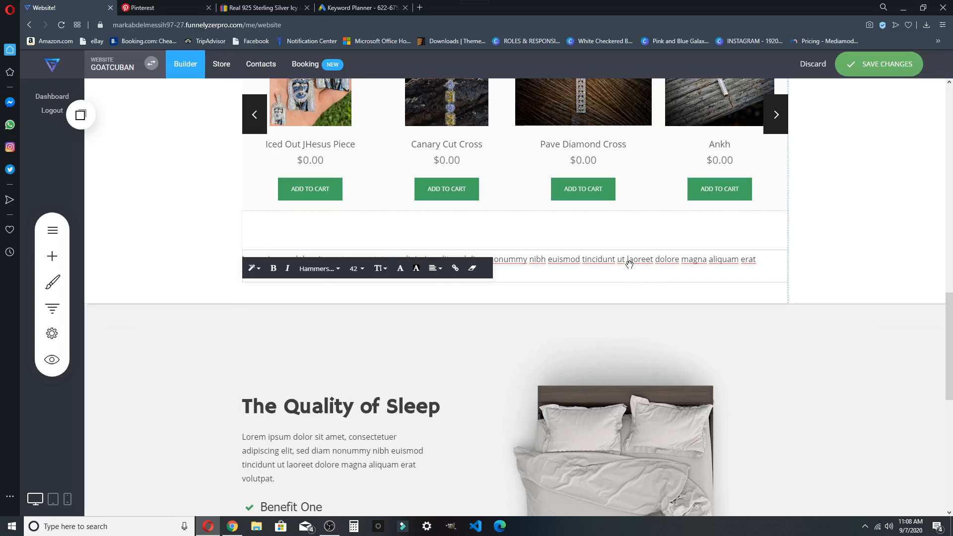
# Replace the text widget's placeholder with the copied line WERE NOT CALLED GOAT CUBAN FOR ANY REASON!
pyautogui.click(606, 268)
pyautogui.hotkey('ctrl', 'a')
pyautogui.press('BackSpace')
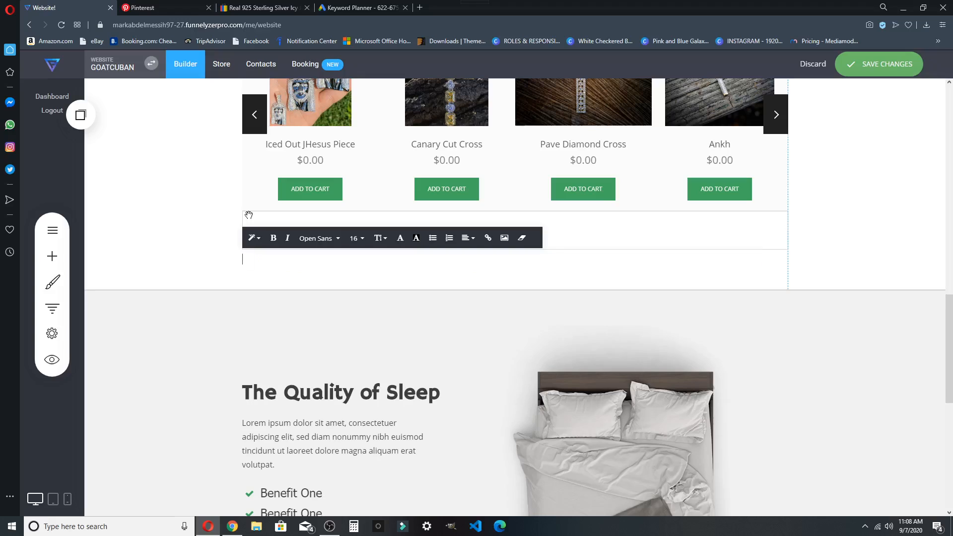
pyautogui.hotkey('ctrl', 'v')
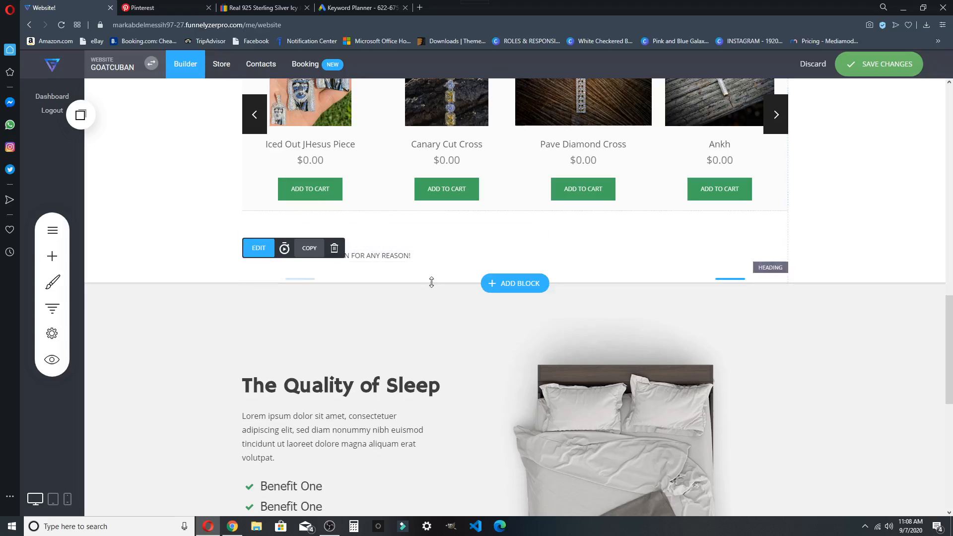
# Delete the emptied heading widget beneath the text line
pyautogui.click(428, 274)
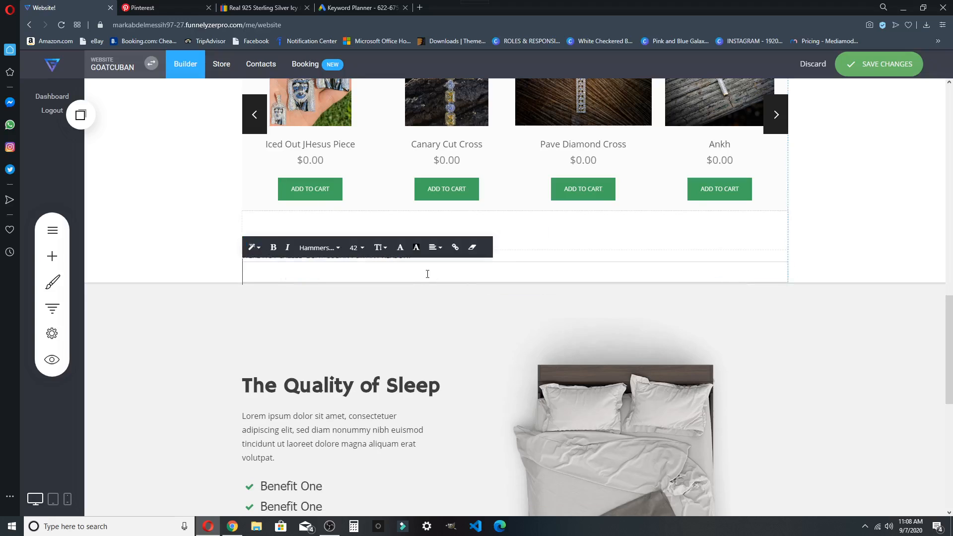
pyautogui.click(651, 335)
pyautogui.click(558, 273)
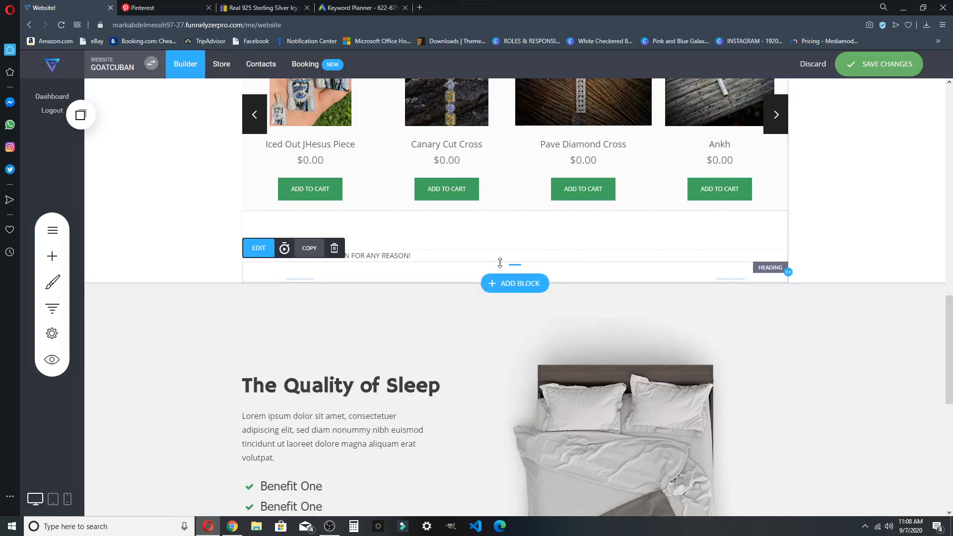
pyautogui.click(335, 248)
pyautogui.click(530, 276)
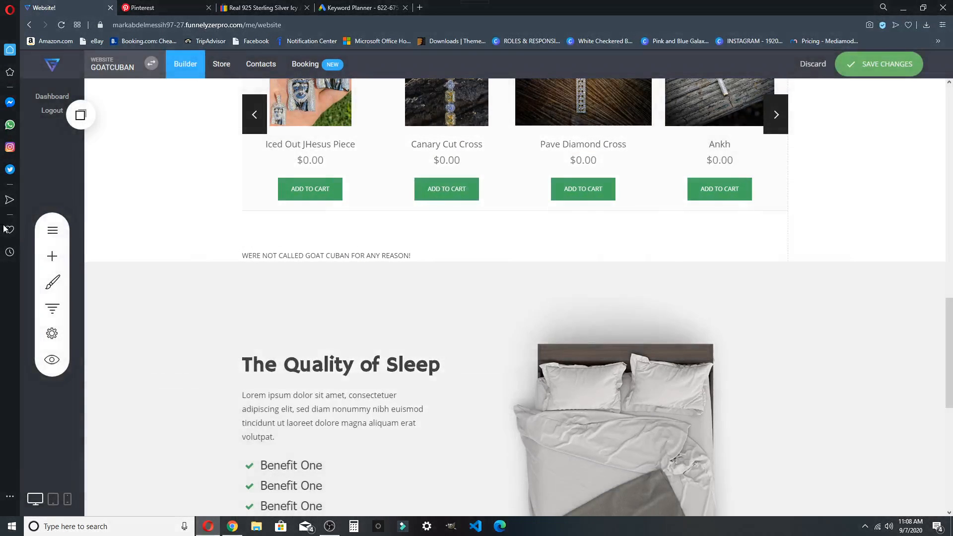
# Add a heading reading SHOP OUR KING CUBAN ICED OUT CHAIN and place it directly below the text line
pyautogui.click(52, 255)
pyautogui.moveTo(158, 130); pyautogui.dragTo(514, 253)
pyautogui.click(320, 258)
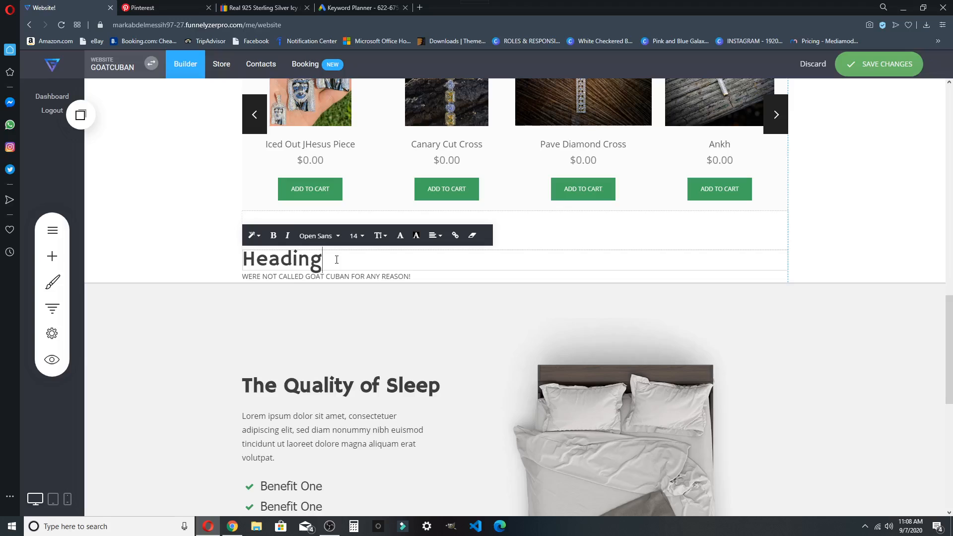
pyautogui.moveTo(320, 258); pyautogui.dragTo(187, 249)
pyautogui.press('BackSpace')
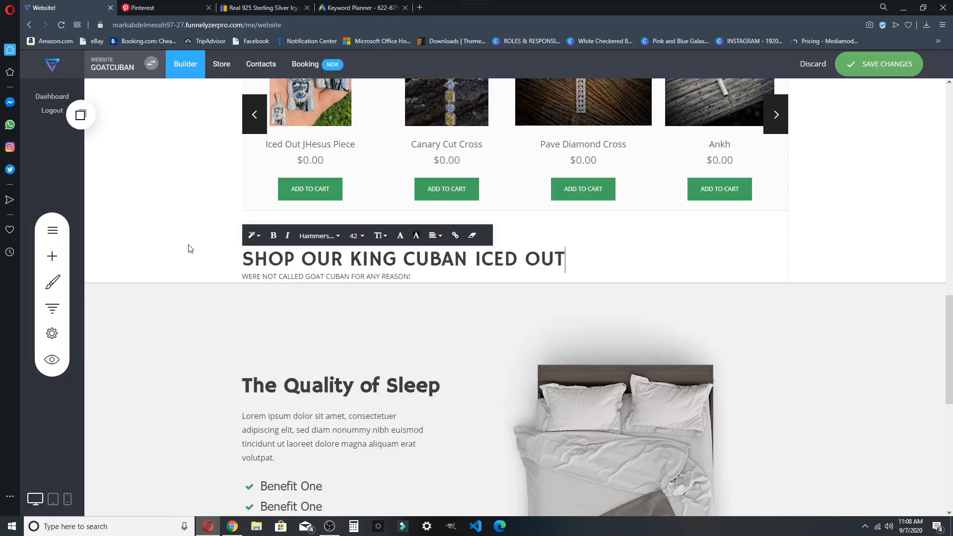
pyautogui.click(613, 301)
pyautogui.moveTo(585, 263); pyautogui.dragTo(584, 281)
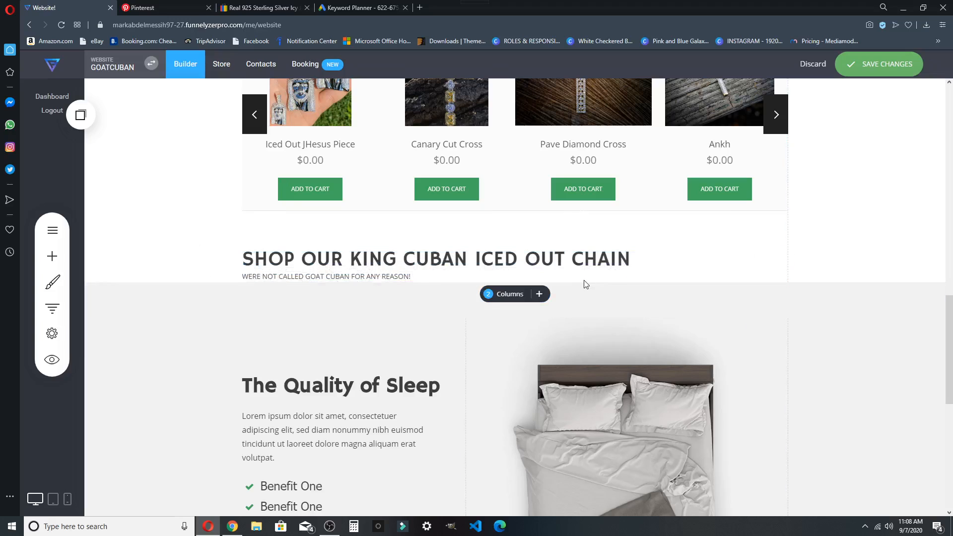
# Center-align the SHOP OUR KING CUBAN ICED OUT CHAIN heading
pyautogui.click(439, 269)
pyautogui.click(258, 248)
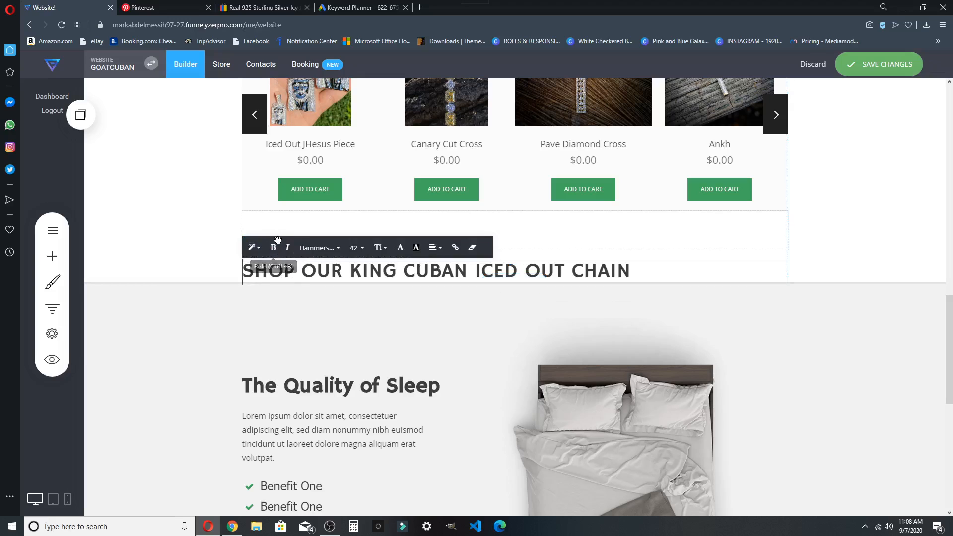
pyautogui.click(423, 248)
pyautogui.click(399, 233)
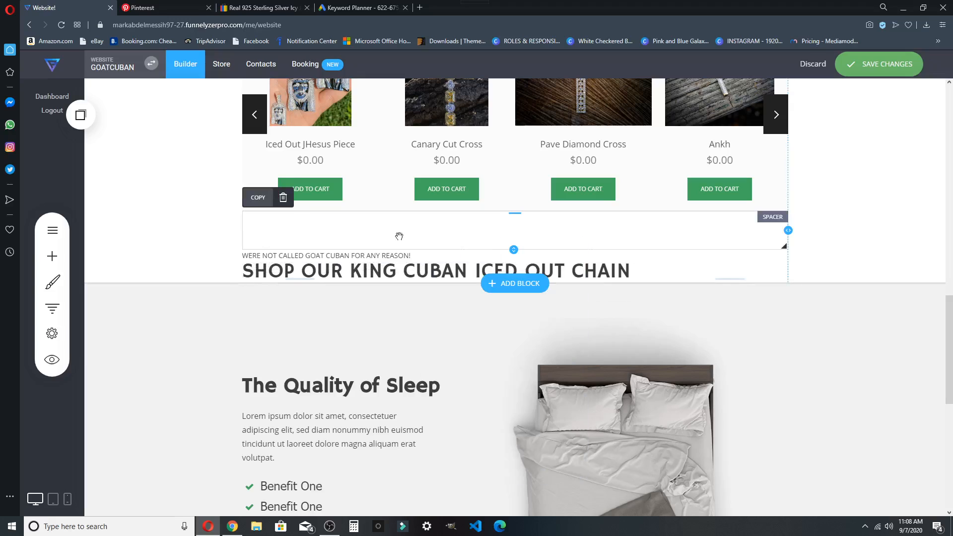
pyautogui.click(271, 249)
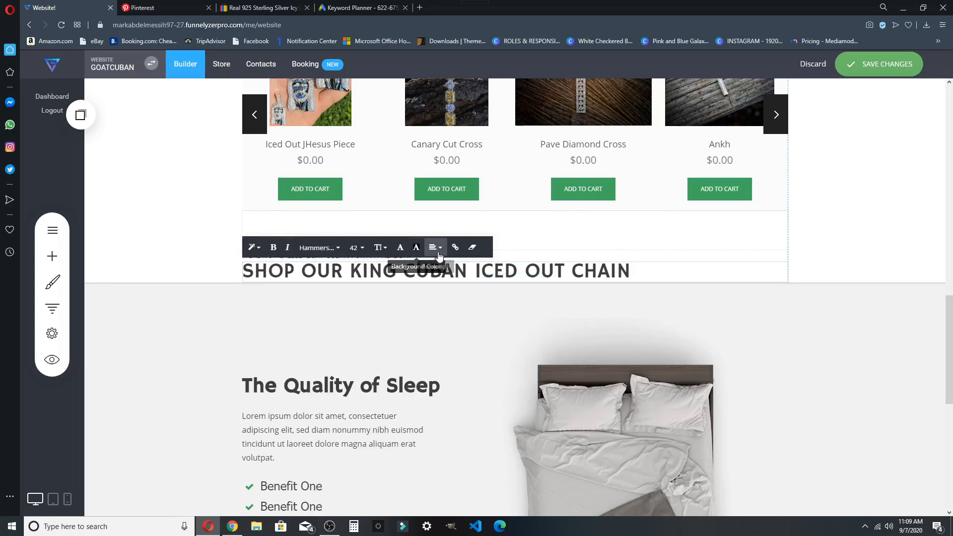
pyautogui.click(458, 272)
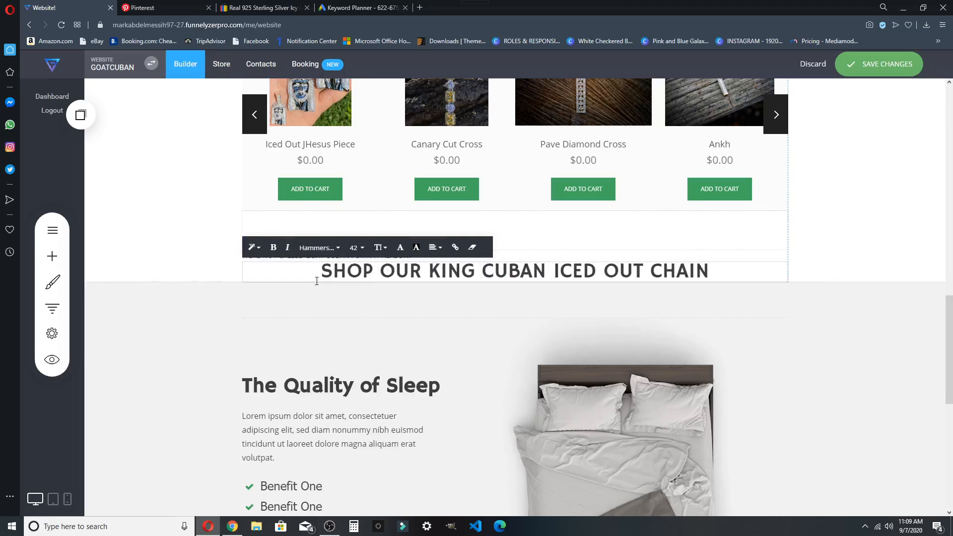
# Center-align the small text line above the heading
pyautogui.click(296, 291)
pyautogui.click(259, 236)
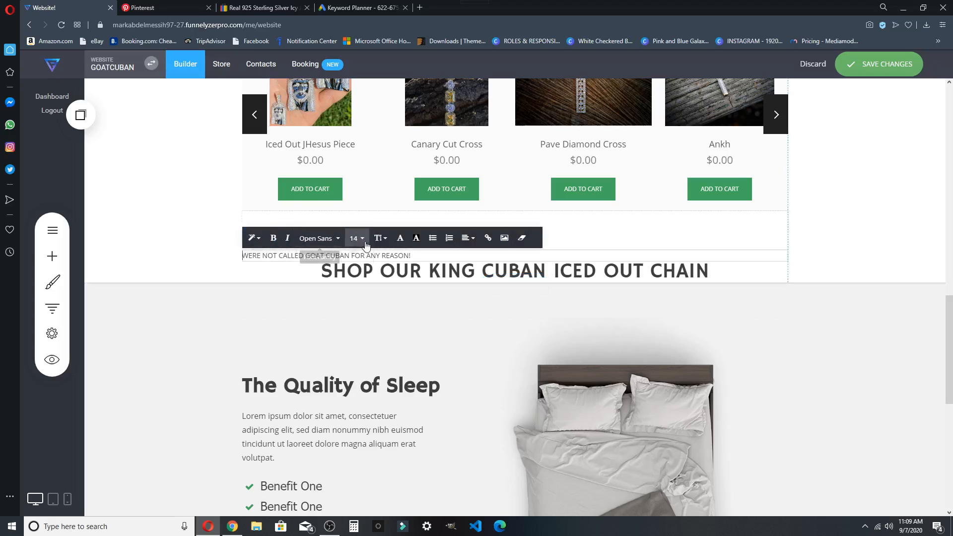
pyautogui.click(471, 239)
pyautogui.click(479, 258)
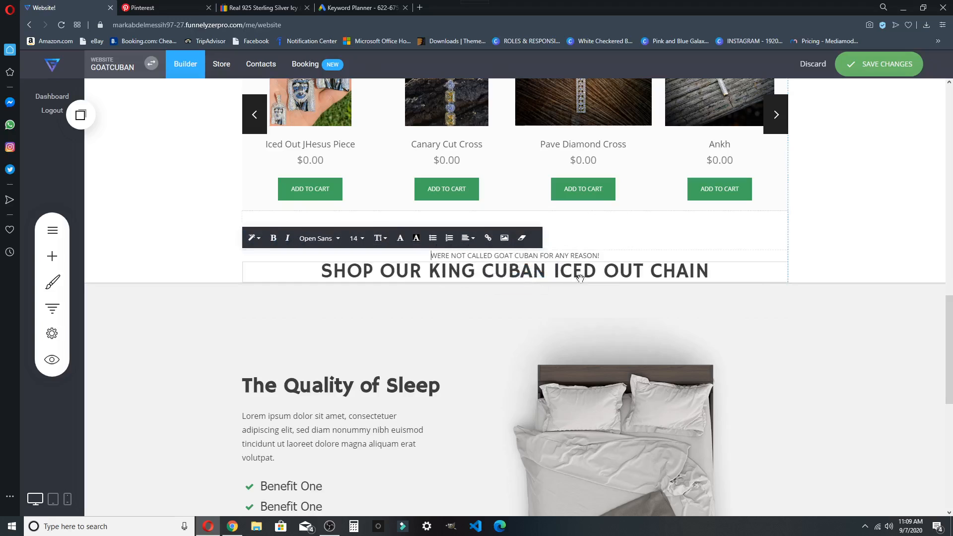
# Replace the bed image in the Quality of Sleep block with the coiled gold Cuban chain photo from the feed folder
pyautogui.scroll(-4, 637, 401)
pyautogui.click(599, 217)
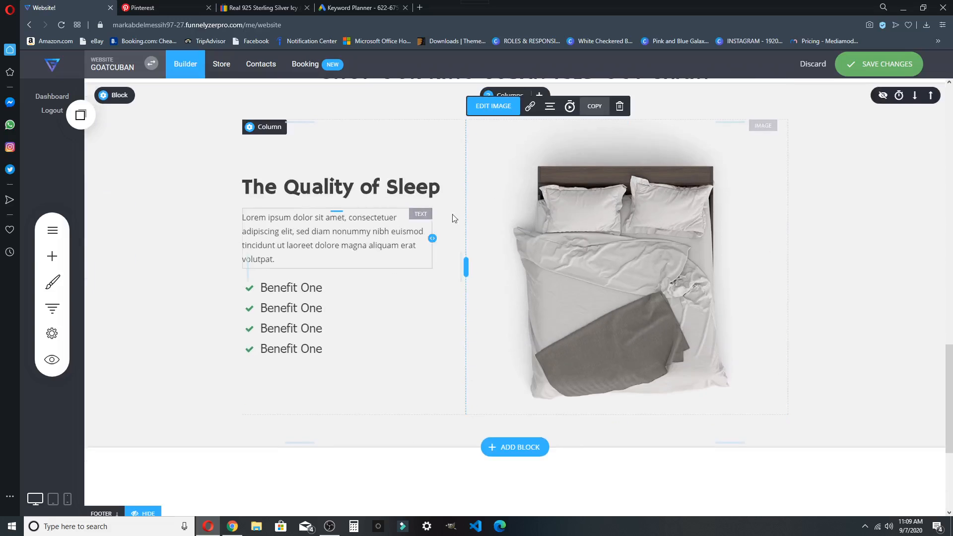
pyautogui.click(492, 105)
pyautogui.click(390, 165)
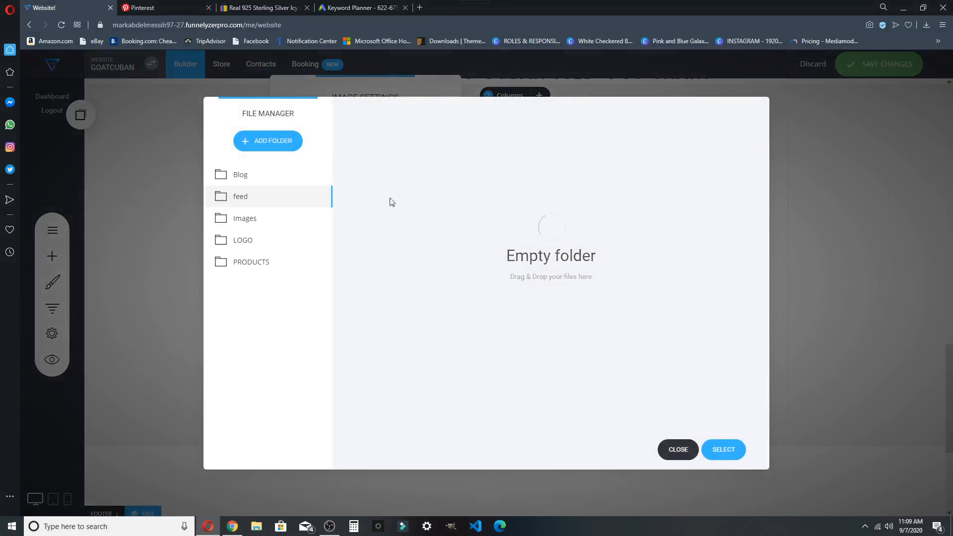
pyautogui.click(422, 252)
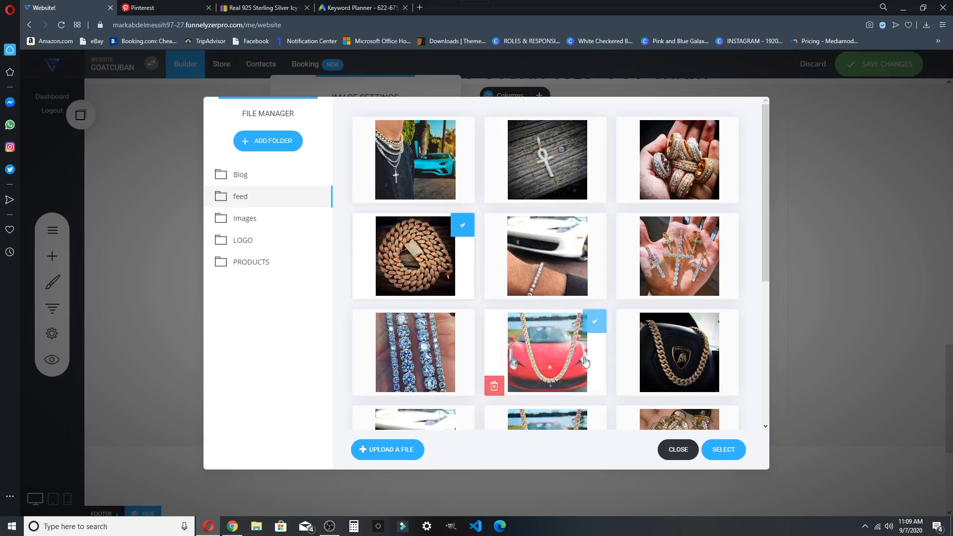
pyautogui.click(720, 445)
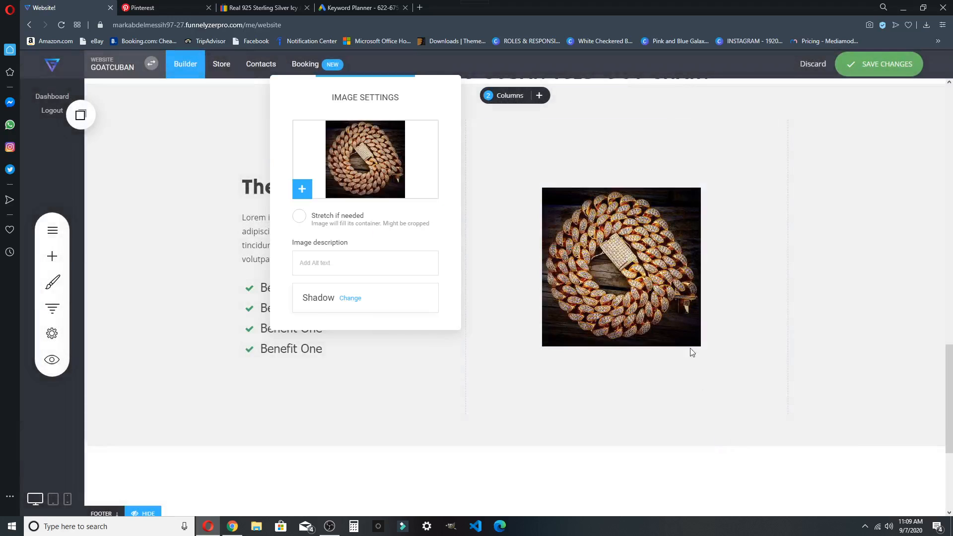
pyautogui.click(670, 222)
# Browse the file manager's feed and Images folders for a different chain photo for the image
pyautogui.click(603, 242)
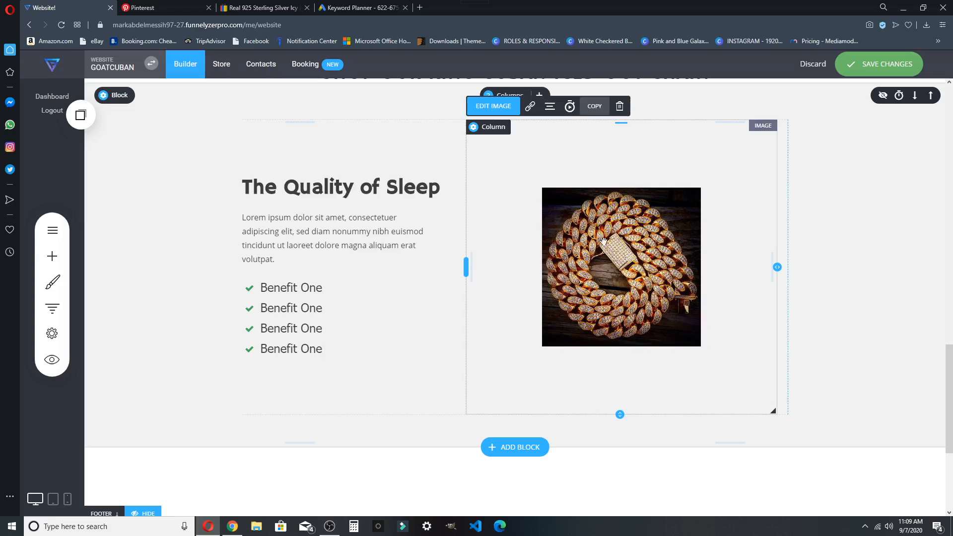
pyautogui.click(490, 106)
pyautogui.click(341, 152)
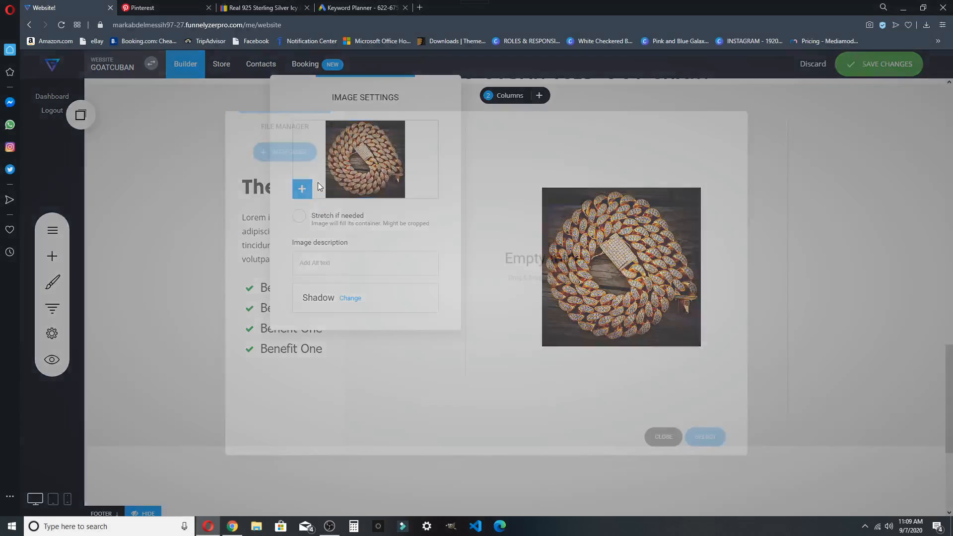
pyautogui.click(530, 318)
pyautogui.scroll(-5, 604, 347)
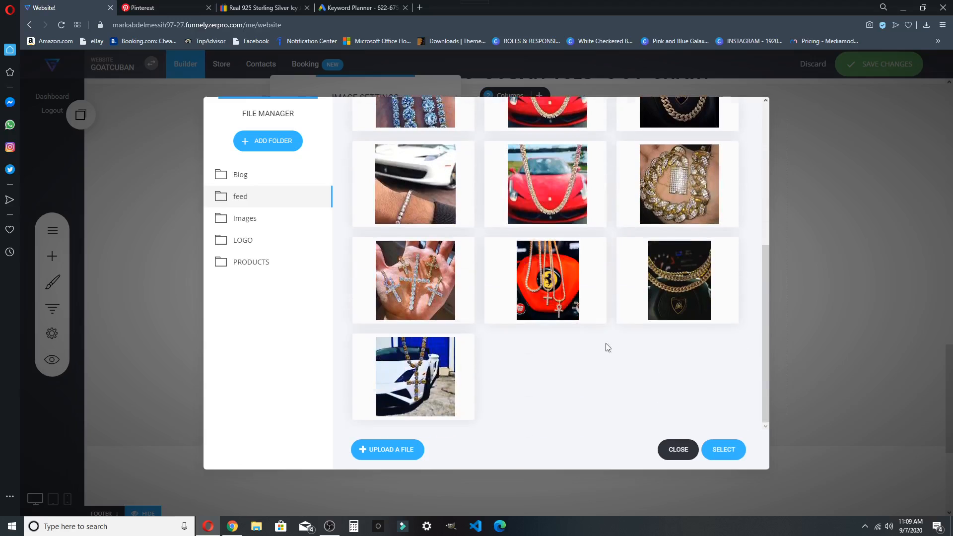
pyautogui.scroll(5, 547, 323)
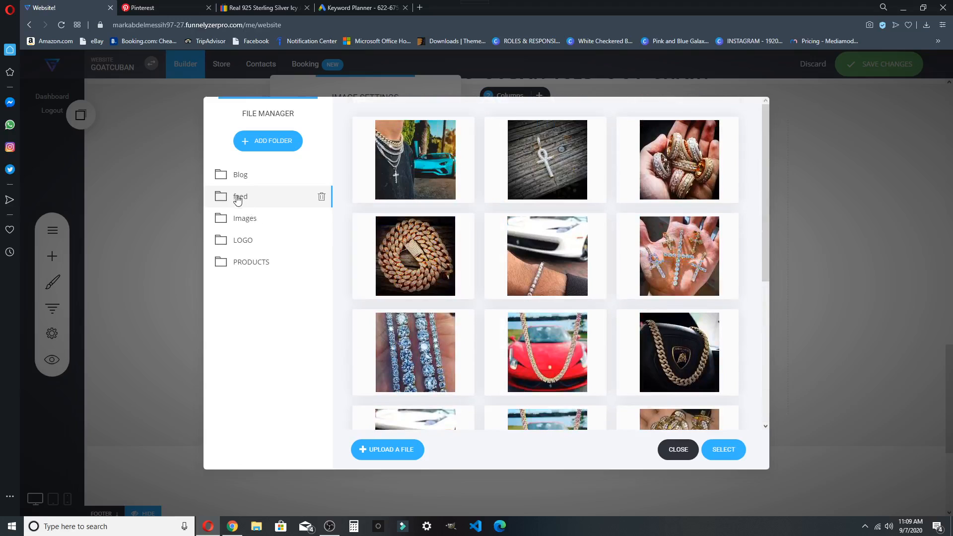
pyautogui.click(239, 178)
pyautogui.click(240, 202)
pyautogui.click(240, 225)
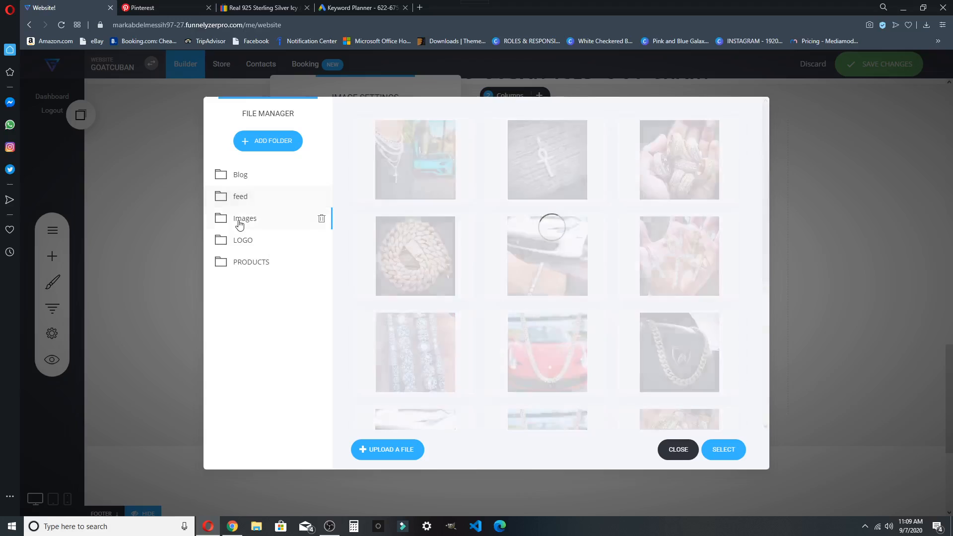
# Swap the image for the wide Cuban chain photo on grey wood from the PRODUCTS folder and widen it to fill its column
pyautogui.click(243, 262)
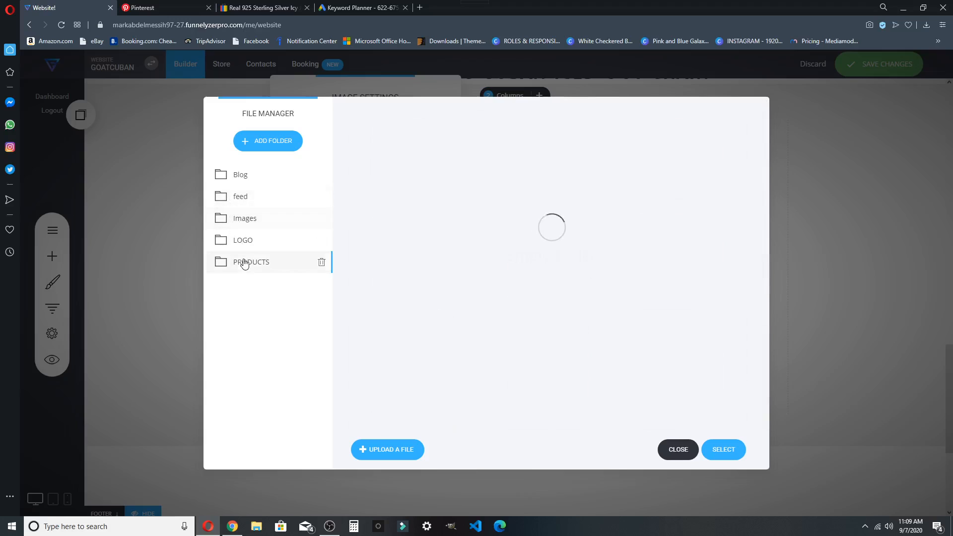
pyautogui.scroll(-12, 584, 258)
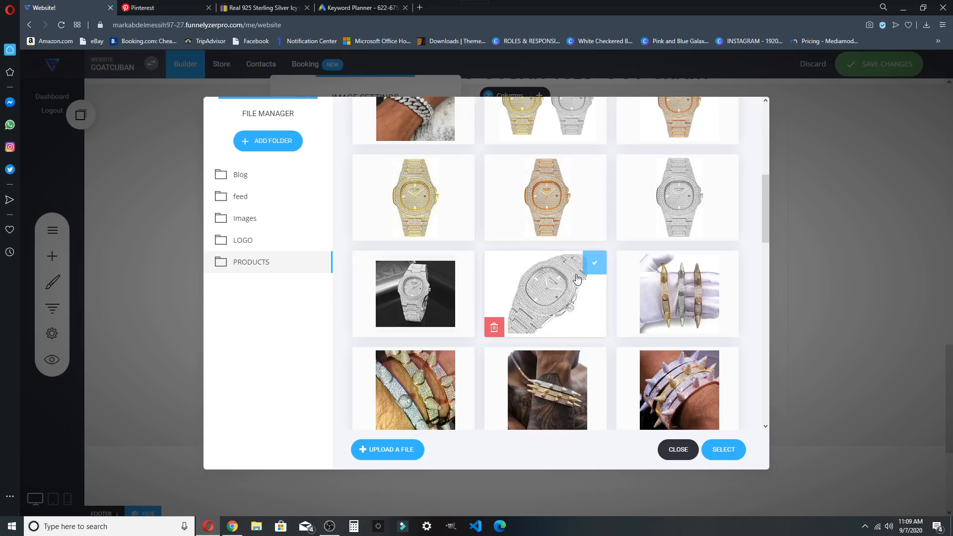
pyautogui.scroll(-3, 707, 349)
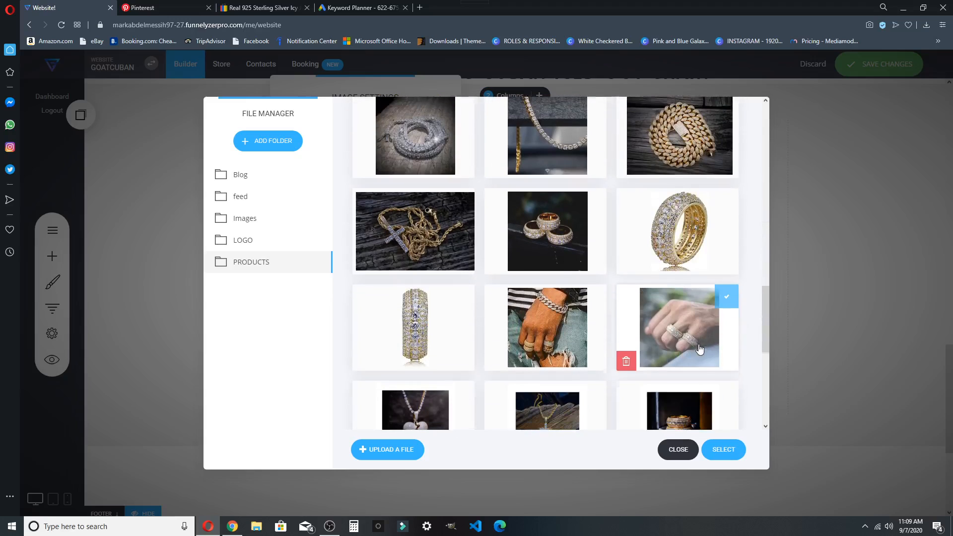
pyautogui.scroll(-3, 708, 349)
pyautogui.scroll(5, 679, 228)
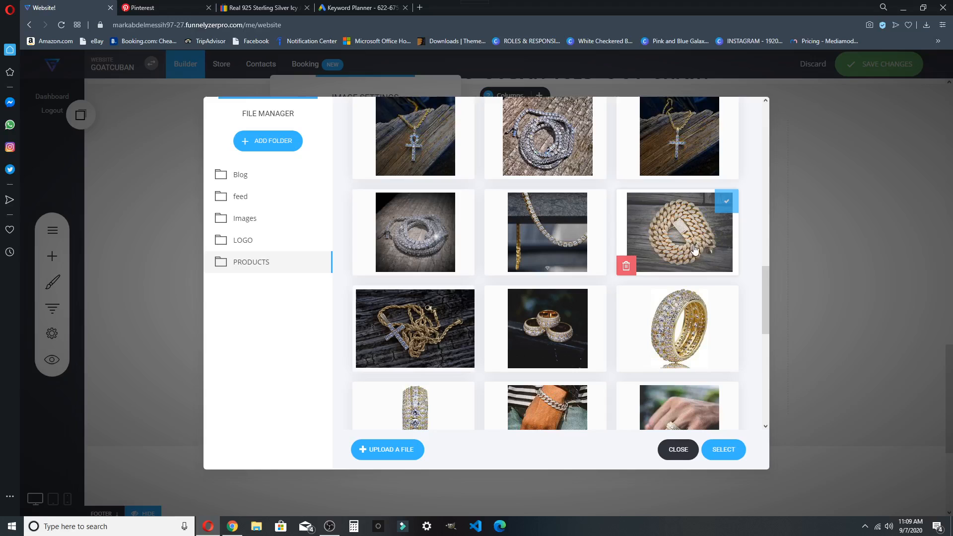
pyautogui.click(705, 261)
pyautogui.scroll(-5, 621, 377)
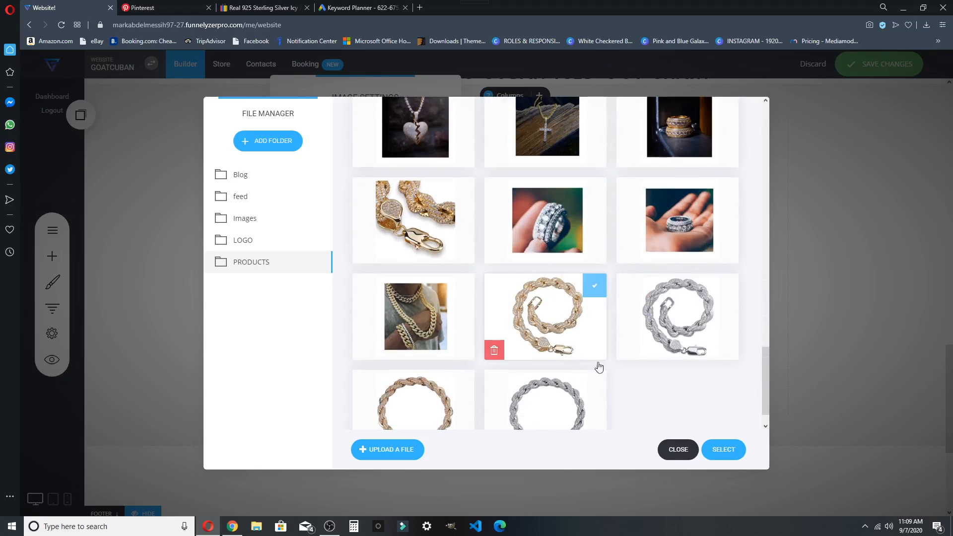
pyautogui.click(724, 450)
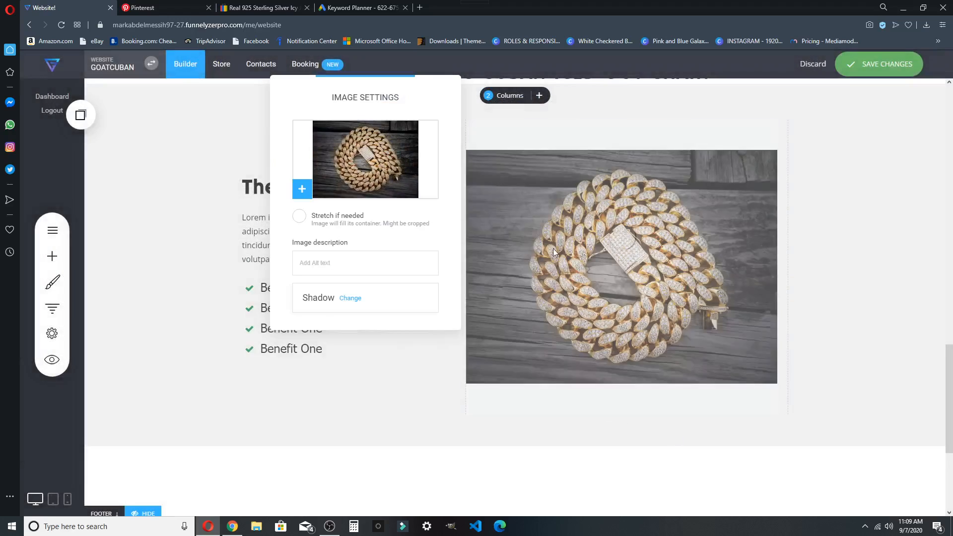
pyautogui.click(747, 319)
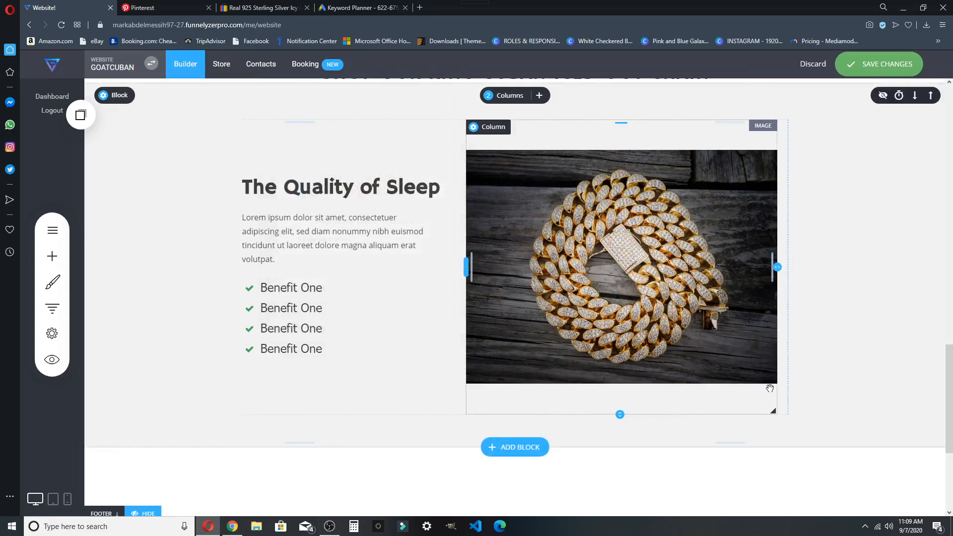
pyautogui.moveTo(771, 411); pyautogui.dragTo(810, 409)
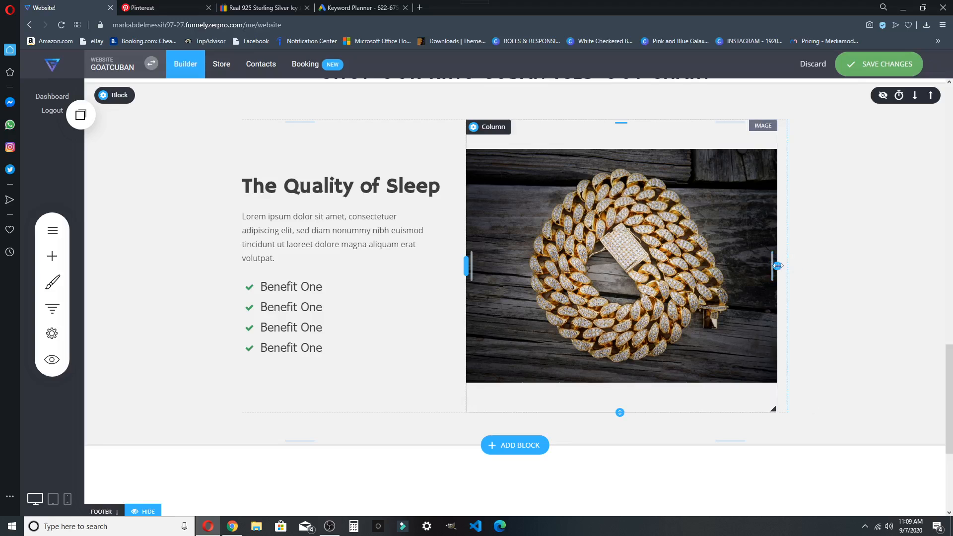
pyautogui.moveTo(787, 265); pyautogui.dragTo(806, 267)
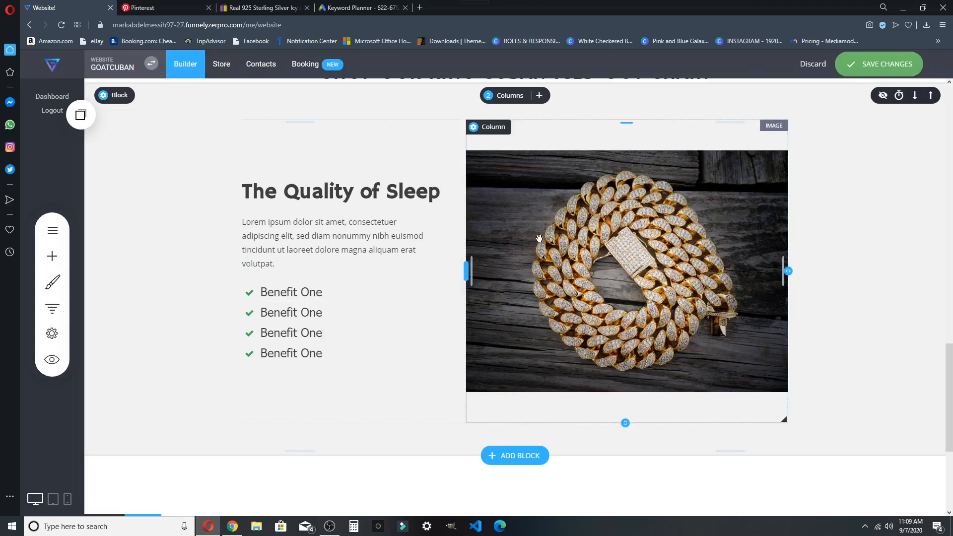
# Add a store widget above the chain image in the block's second column and delete that image
pyautogui.click(58, 257)
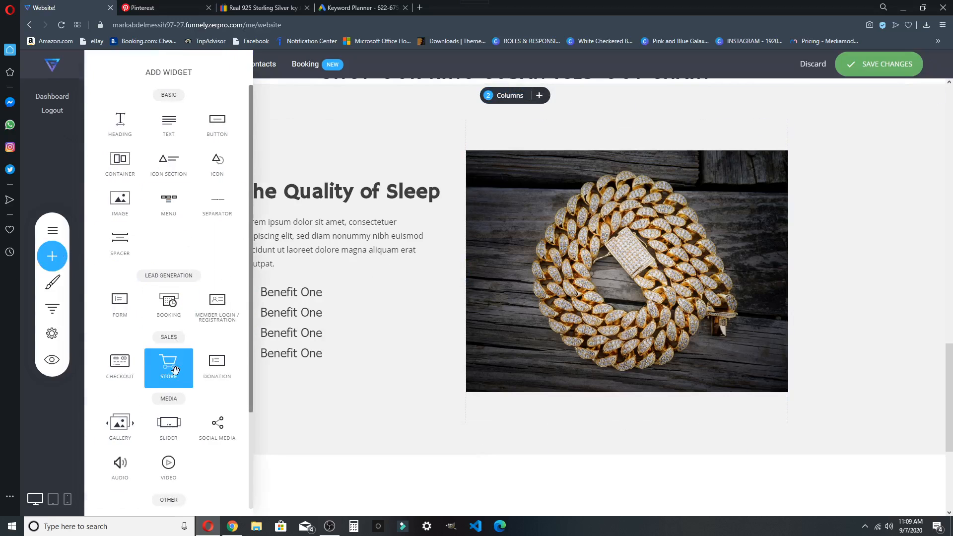
pyautogui.moveTo(175, 371); pyautogui.dragTo(651, 149)
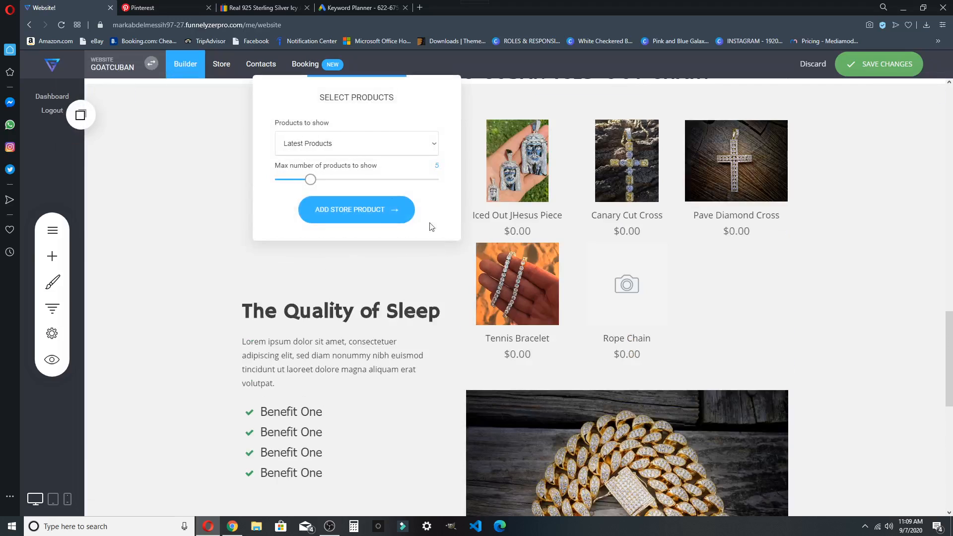
pyautogui.click(611, 437)
pyautogui.click(613, 470)
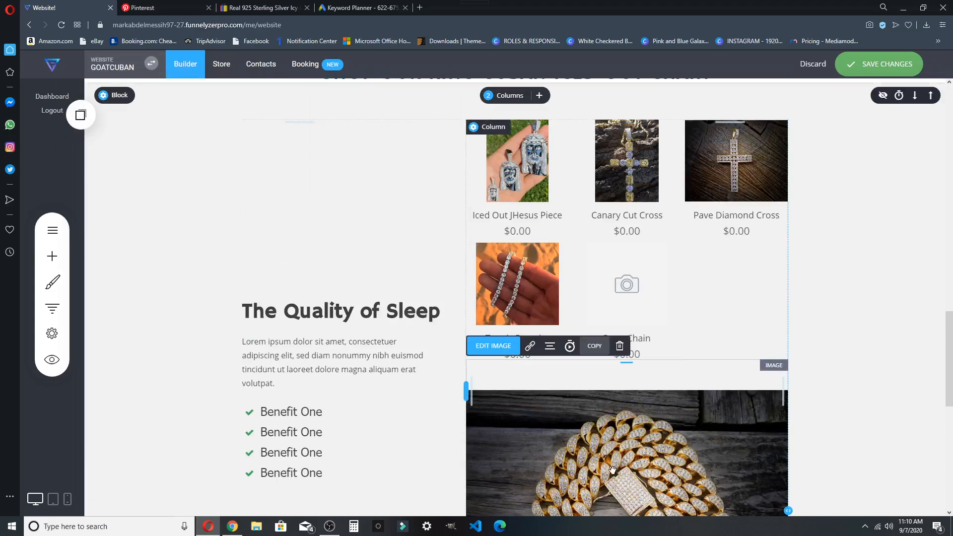
pyautogui.click(619, 347)
# Set the new store widget to show selected products, choosing Cuban Necklace and Cuban Bracelet
pyautogui.click(517, 274)
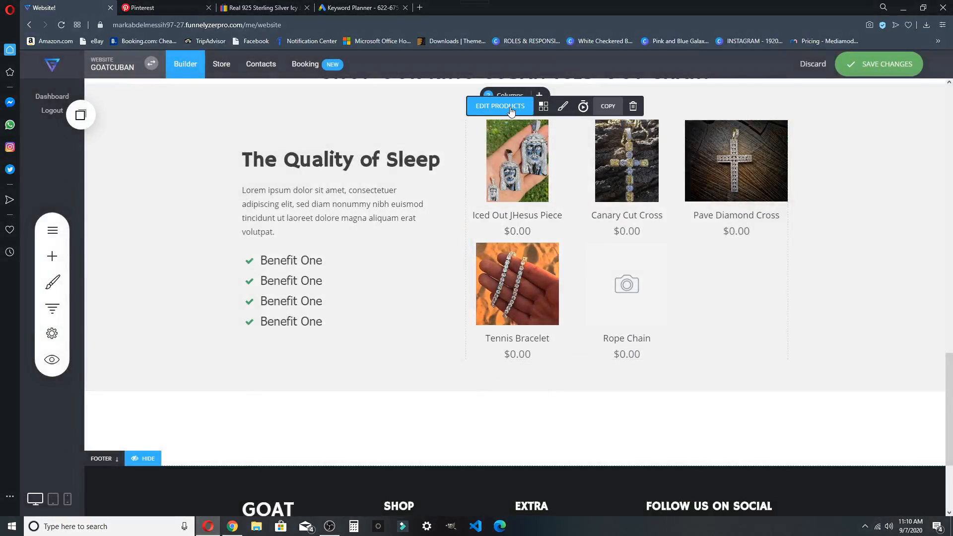
pyautogui.click(512, 108)
pyautogui.click(374, 151)
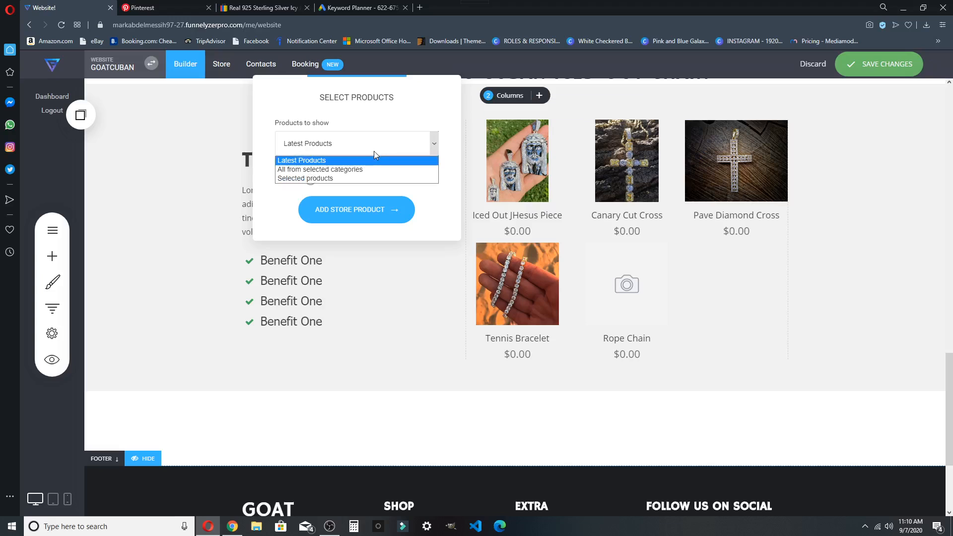
pyautogui.click(300, 179)
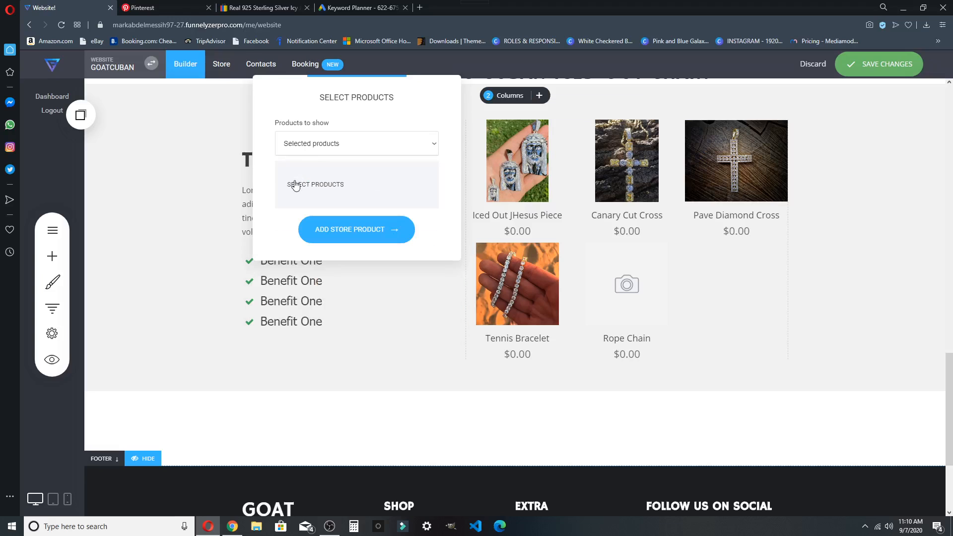
pyautogui.click(314, 185)
pyautogui.scroll(-1, 450, 408)
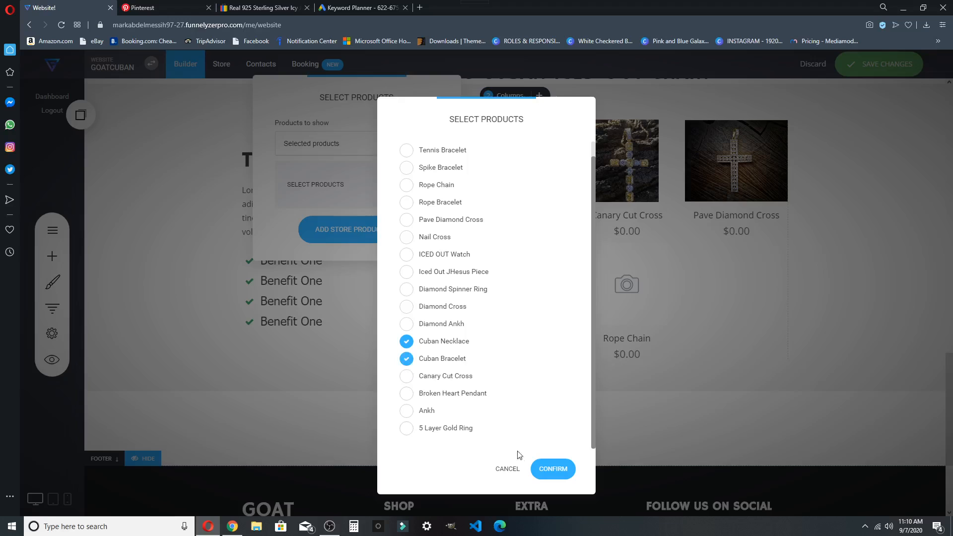
pyautogui.click(554, 469)
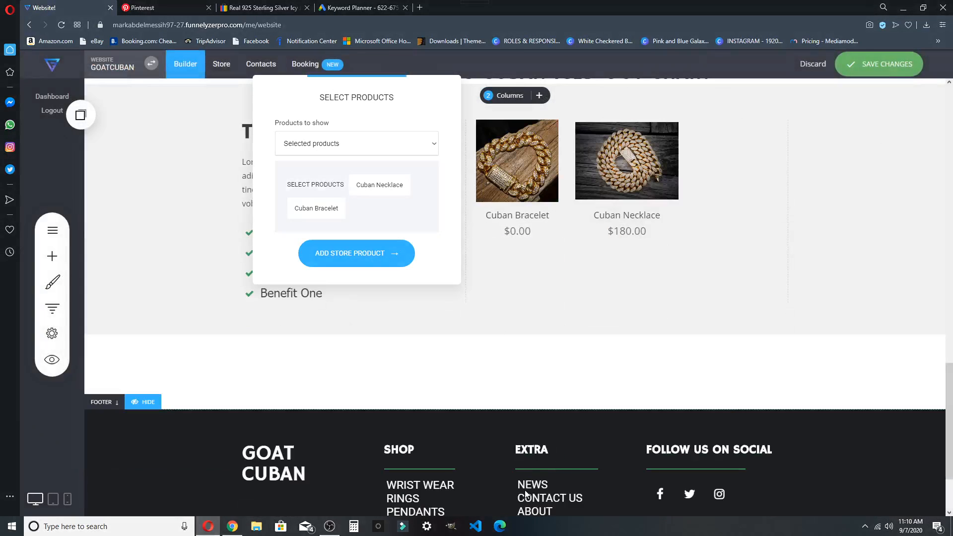
pyautogui.click(620, 324)
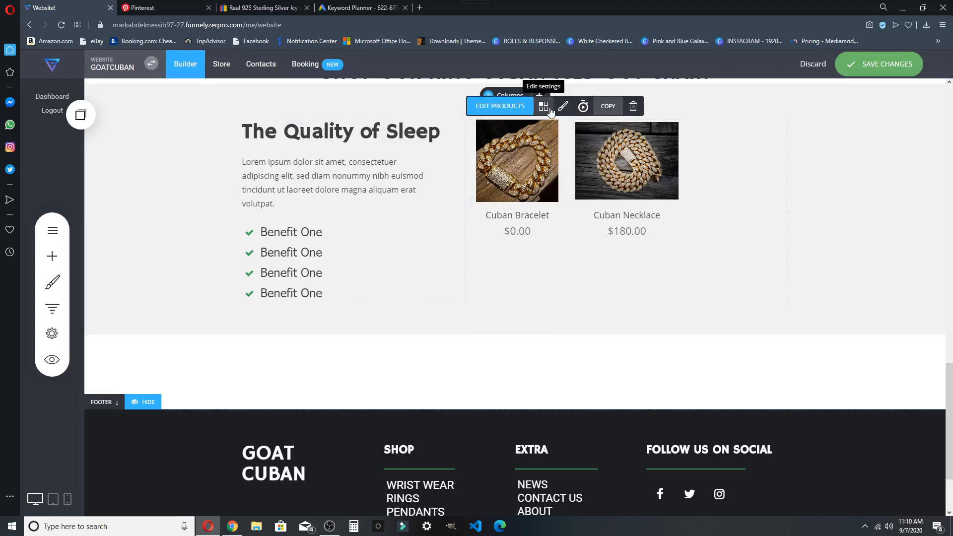
# In the store widget's layout, show the Add to Cart button, set product padding to 0% and display two products per row
pyautogui.click(544, 106)
pyautogui.click(640, 228)
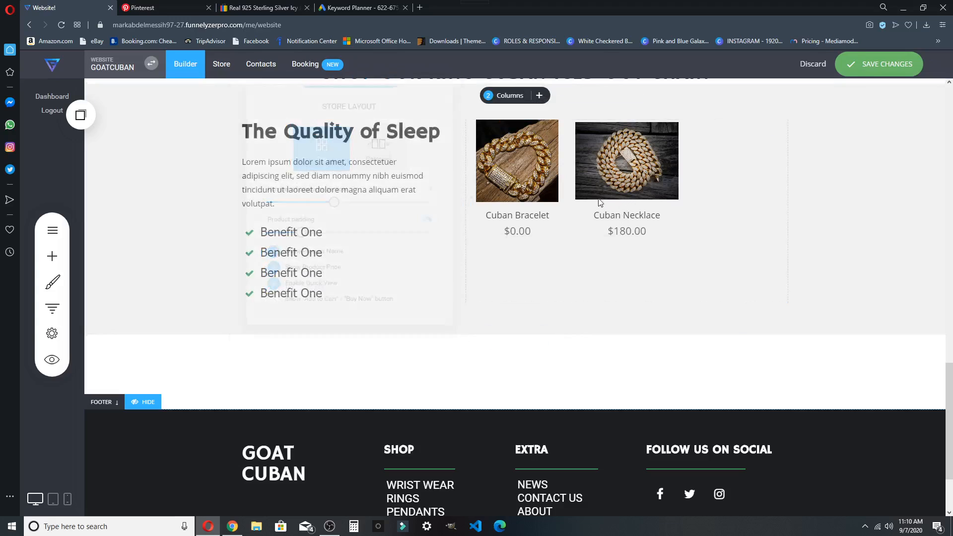
pyautogui.moveTo(529, 185)
pyautogui.click(545, 106)
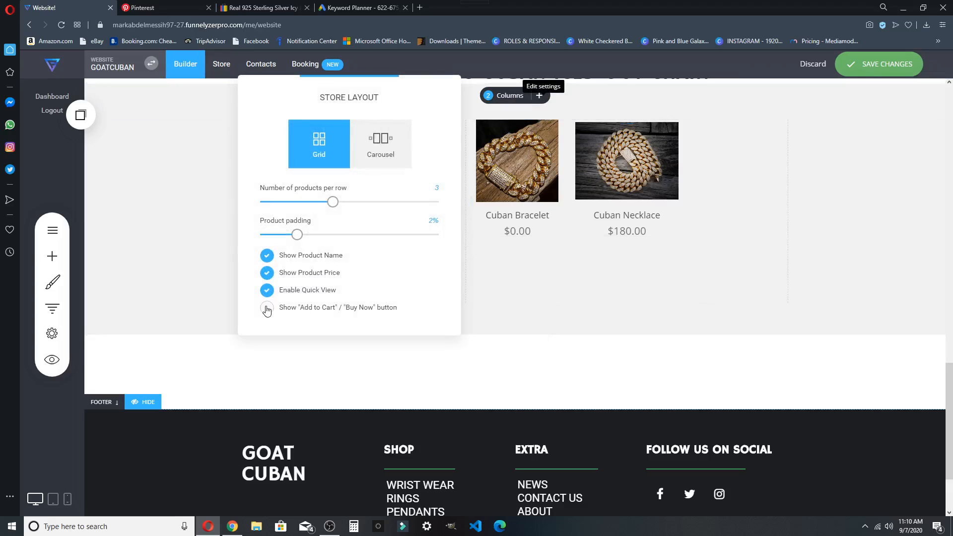
pyautogui.click(267, 308)
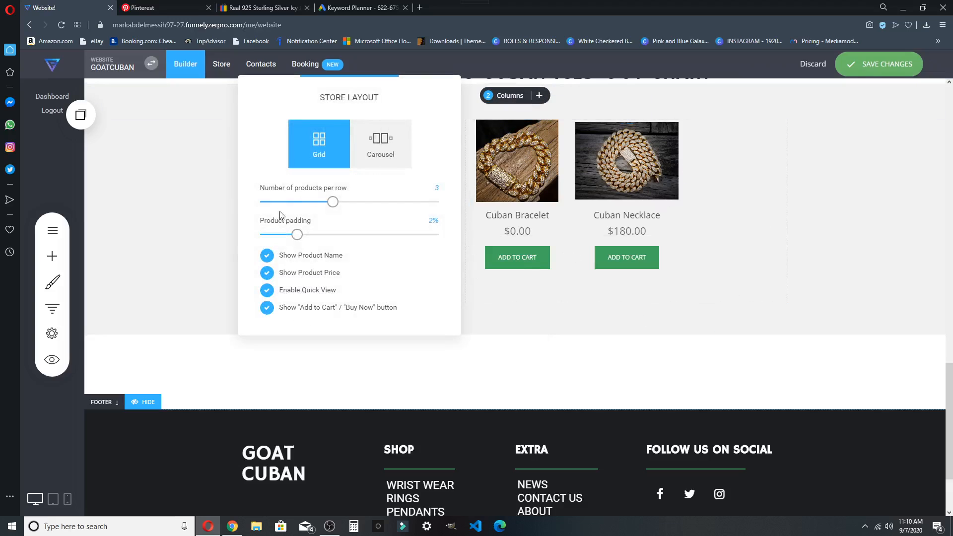
pyautogui.moveTo(296, 237); pyautogui.dragTo(261, 235)
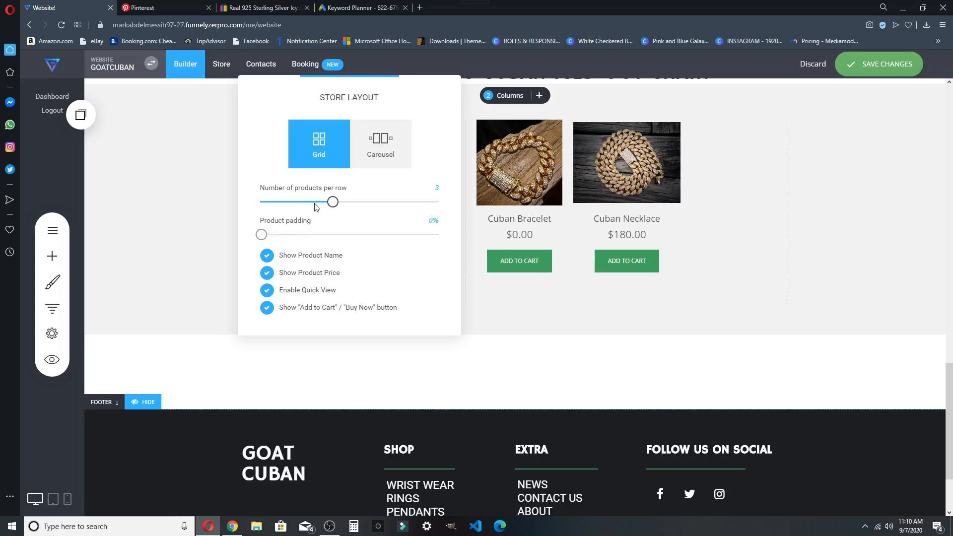
pyautogui.moveTo(315, 207); pyautogui.dragTo(304, 207)
pyautogui.click(764, 229)
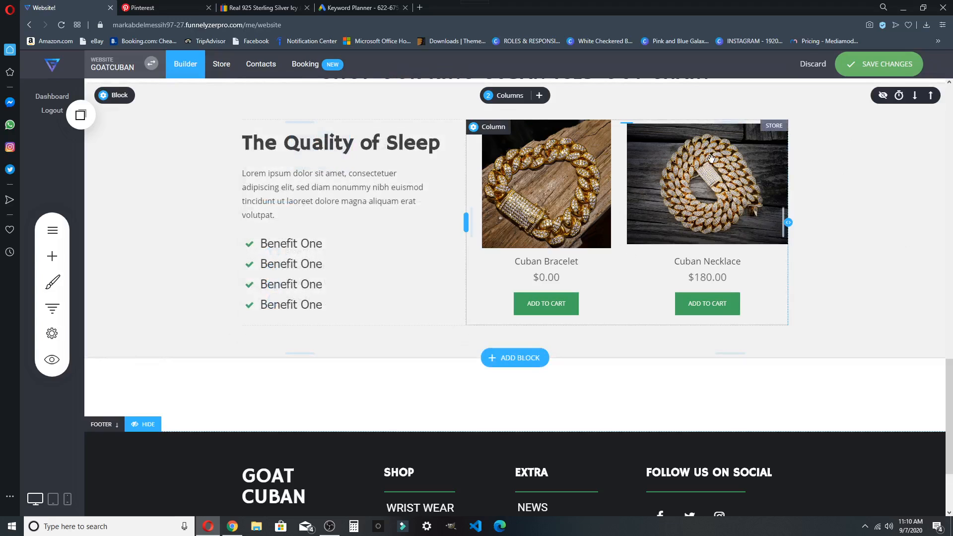
# Save the changes made to the website
pyautogui.click(918, 68)
pyautogui.scroll(2, 676, 235)
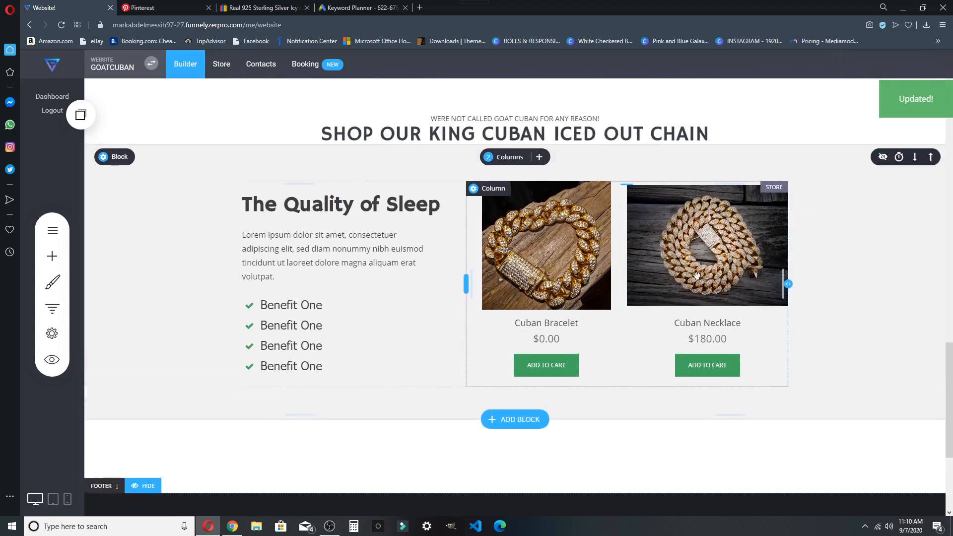
pyautogui.scroll(-1, 447, 221)
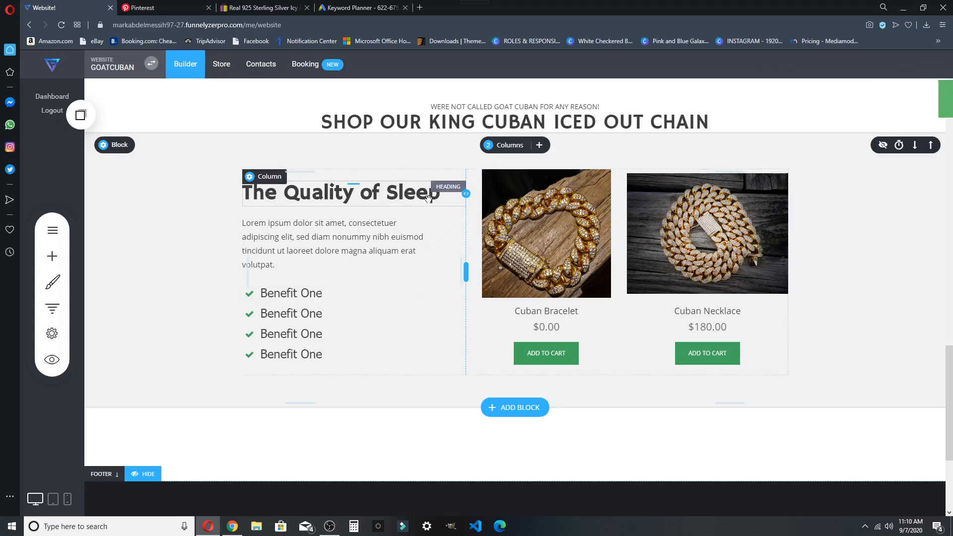
pyautogui.scroll(-1, 435, 94)
pyautogui.scroll(3, 434, 94)
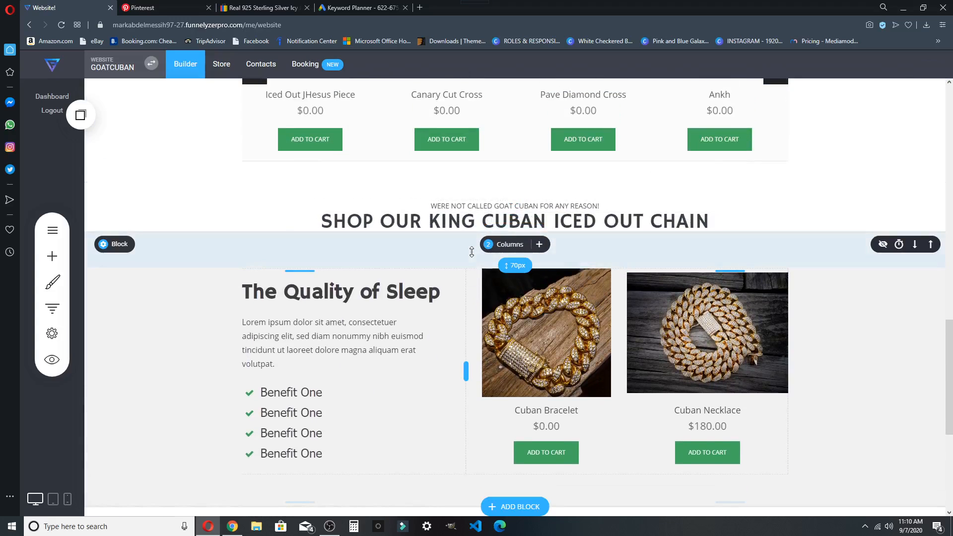
# Reduce the top spacing of the two-column chain block and shorten the heading above it to SHOP OUR KING CUBANS
pyautogui.moveTo(471, 252); pyautogui.dragTo(468, 186)
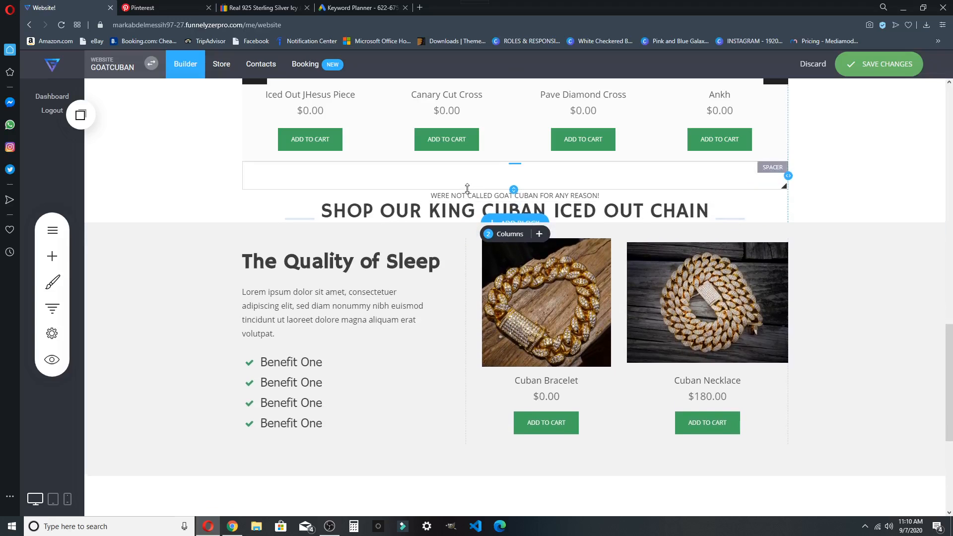
pyautogui.click(410, 209)
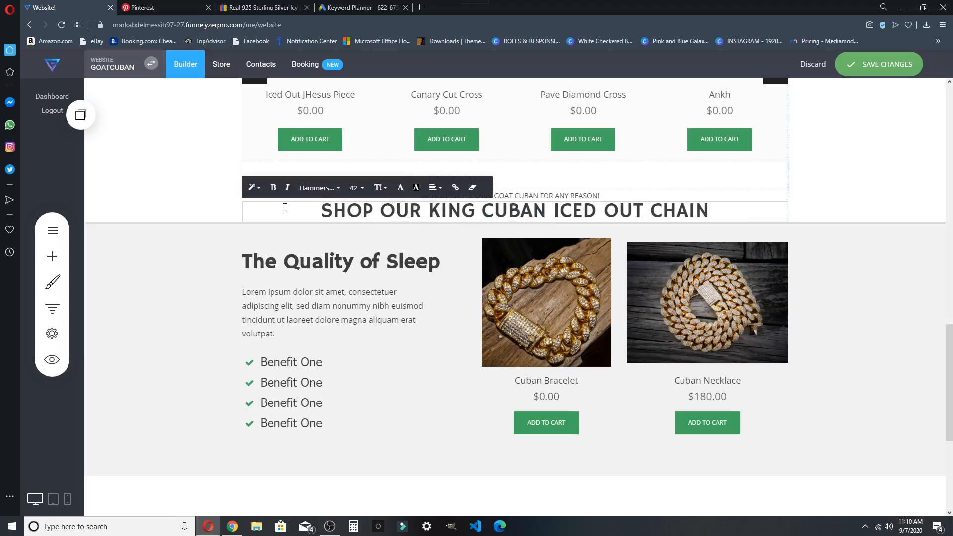
pyautogui.moveTo(283, 209); pyautogui.dragTo(709, 210)
pyautogui.click(510, 220)
pyautogui.moveTo(479, 209); pyautogui.dragTo(706, 215)
pyautogui.click(598, 211)
pyautogui.press('BackSpace')
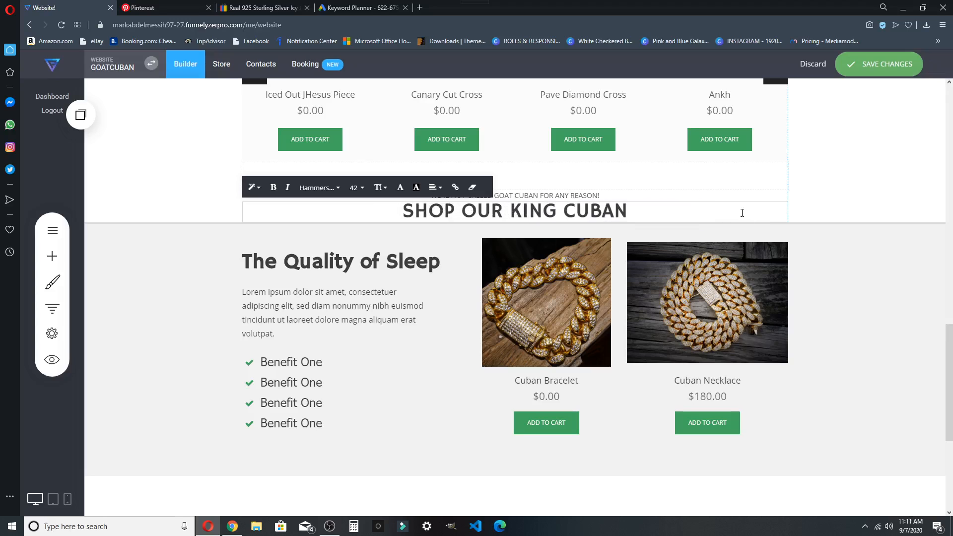
pyautogui.write('S')
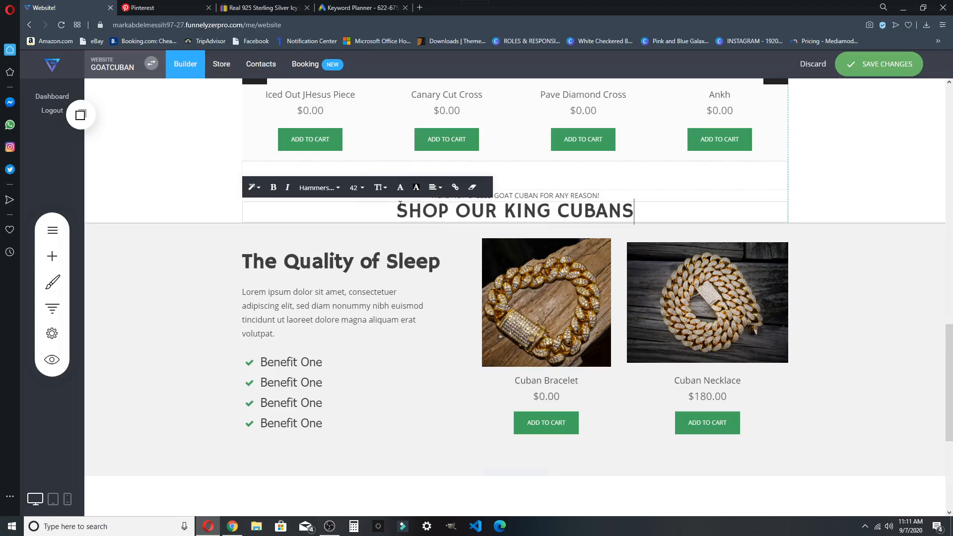
# Set the SHOP OUR KING CUBANS heading to font size 90, adding space above it and 23 px above the tagline
pyautogui.moveTo(396, 211); pyautogui.dragTo(641, 227)
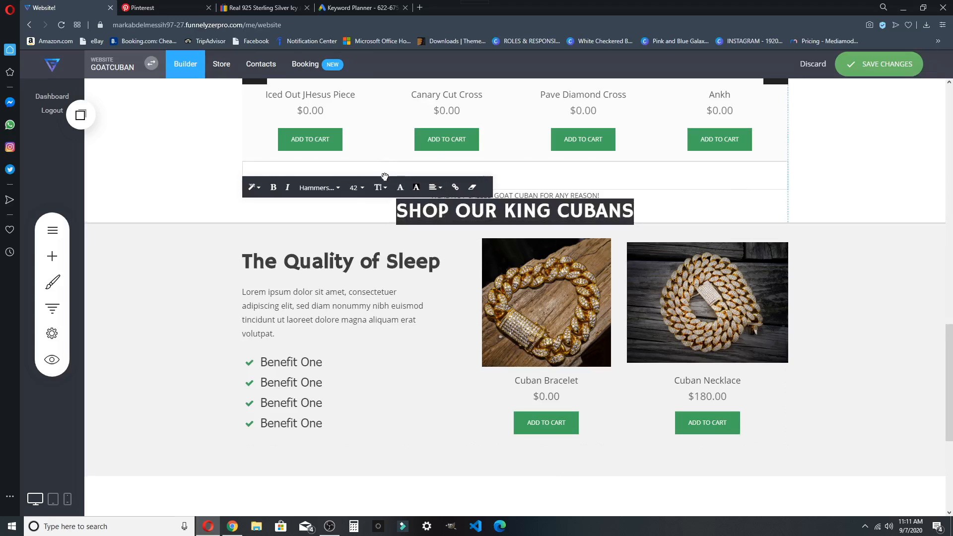
pyautogui.click(362, 192)
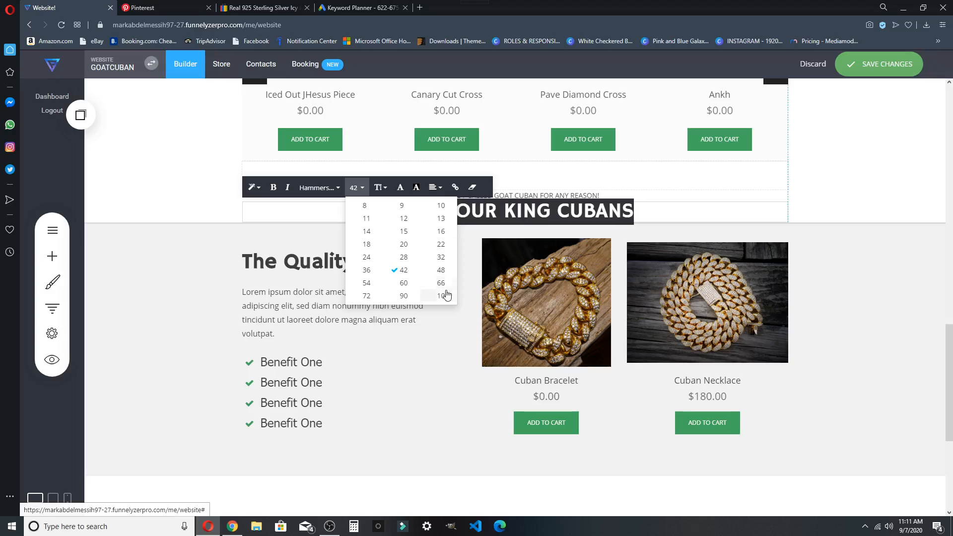
pyautogui.click(404, 296)
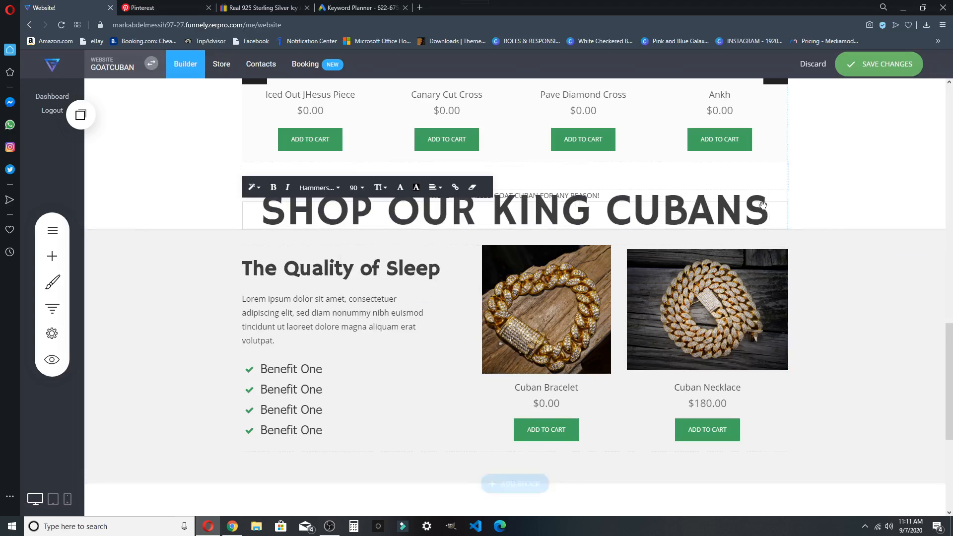
pyautogui.click(576, 197)
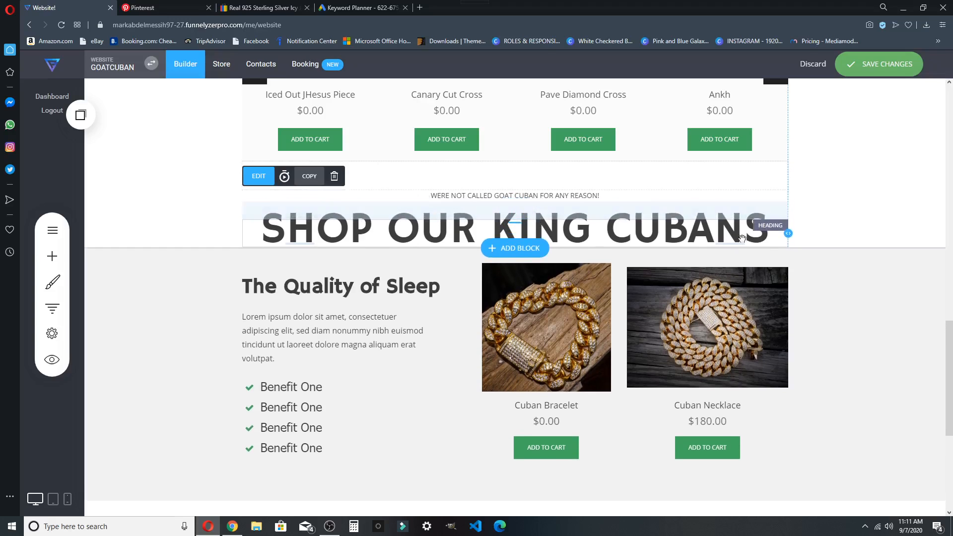
pyautogui.moveTo(513, 192); pyautogui.dragTo(513, 202)
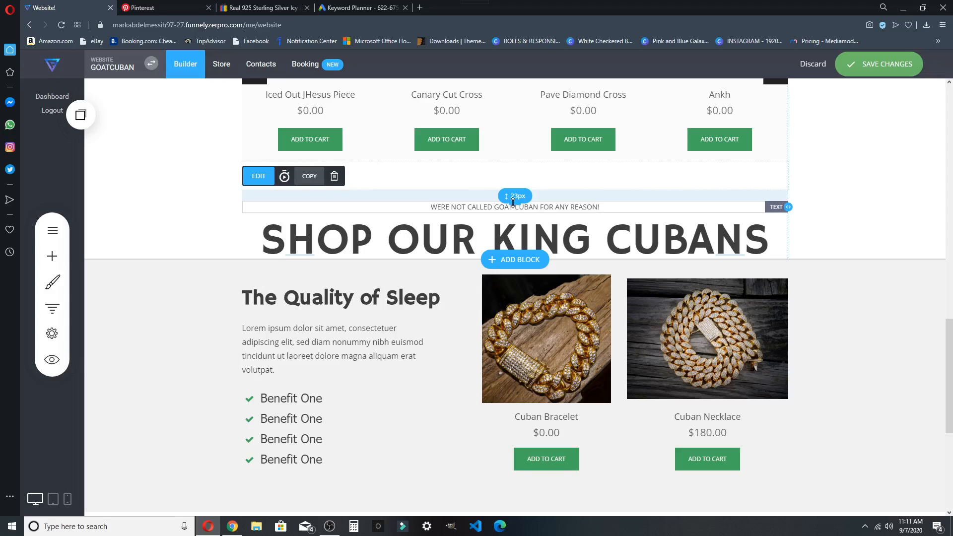
# Make the tagline above the SHOP OUR KING CUBANS heading italic at size 20 and enlarge the spacer above it
pyautogui.doubleClick(430, 208)
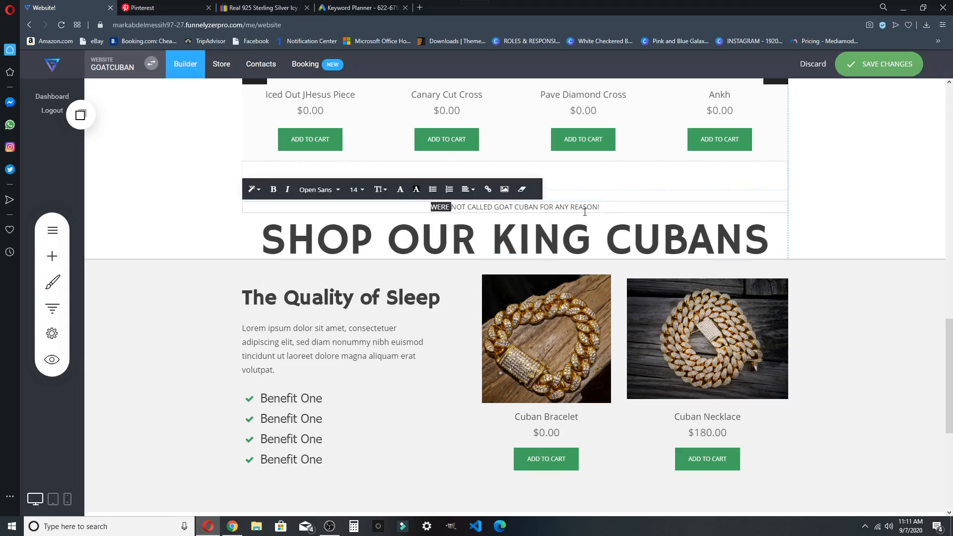
pyautogui.moveTo(605, 207); pyautogui.dragTo(428, 208)
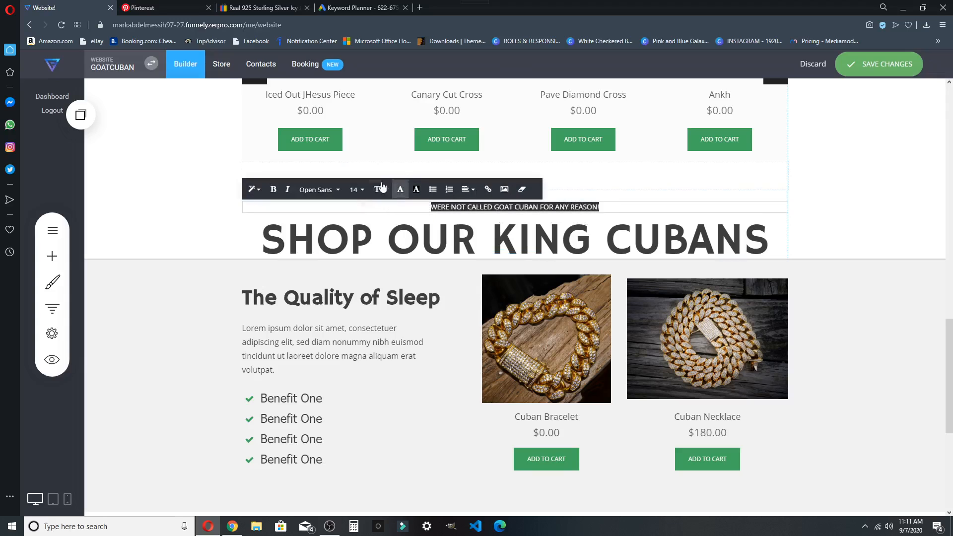
pyautogui.click(356, 189)
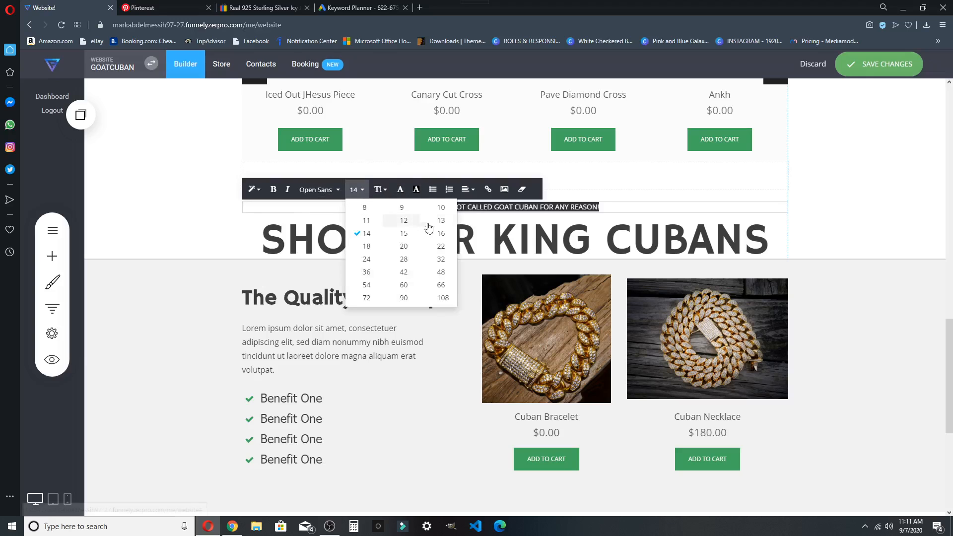
pyautogui.click(409, 247)
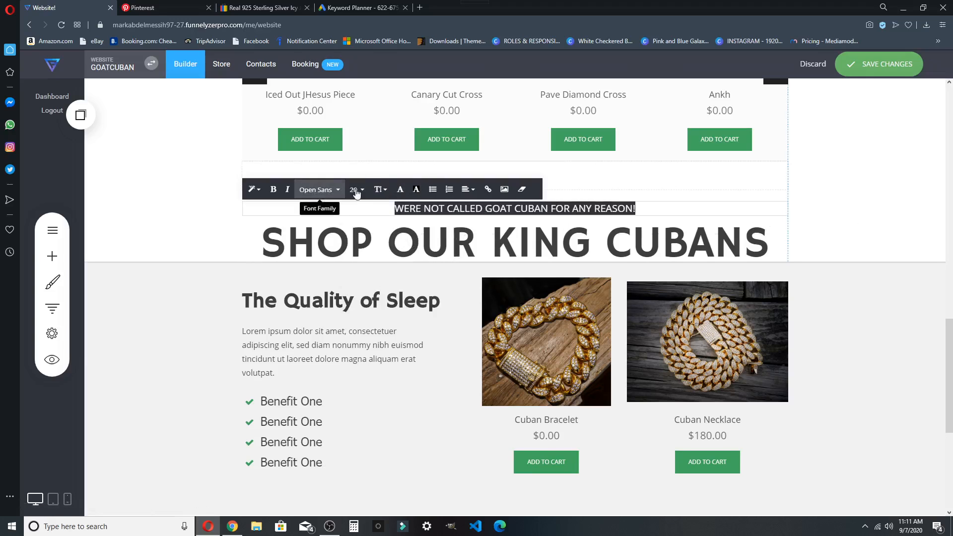
pyautogui.click(288, 191)
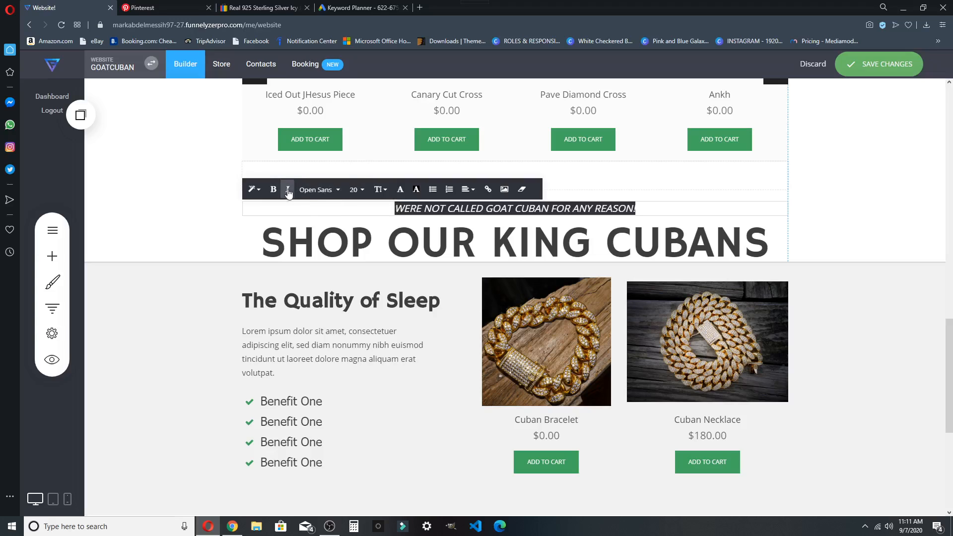
pyautogui.click(864, 215)
pyautogui.moveTo(532, 189); pyautogui.dragTo(647, 226)
# Replace the heading The Quality of Sleep in the block's first column with GET AN ICED OUT CUBAN and save the changes
pyautogui.scroll(6, 626, 211)
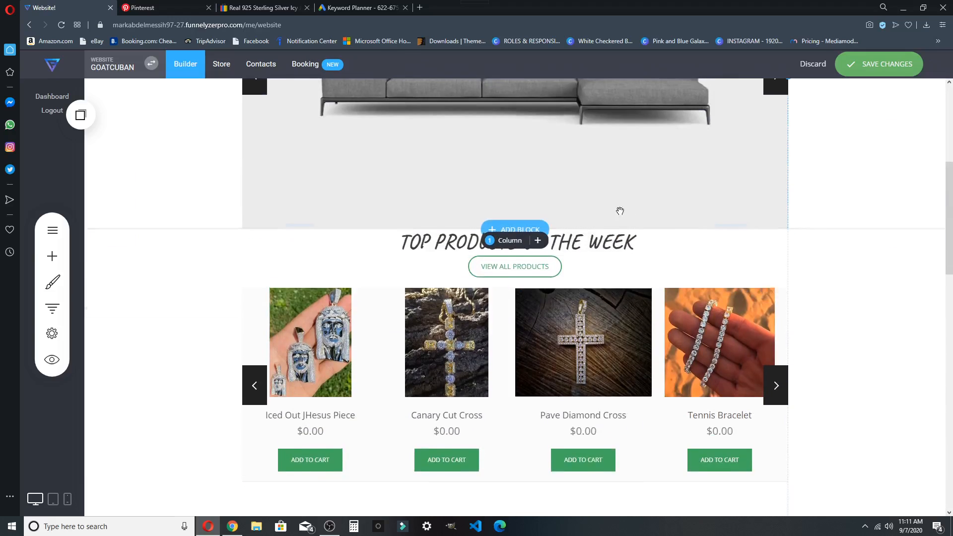
pyautogui.scroll(-12, 611, 204)
pyautogui.scroll(-3, 249, 246)
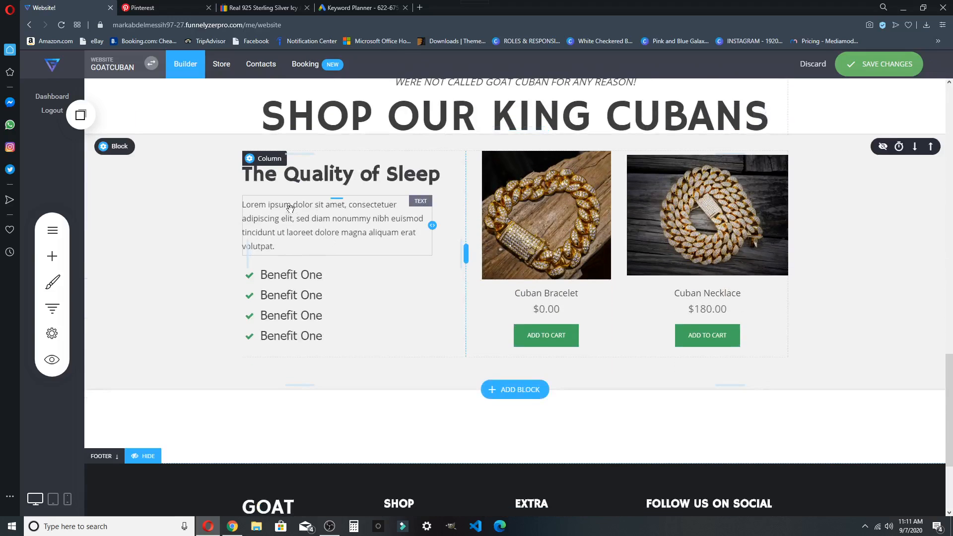
pyautogui.click(397, 176)
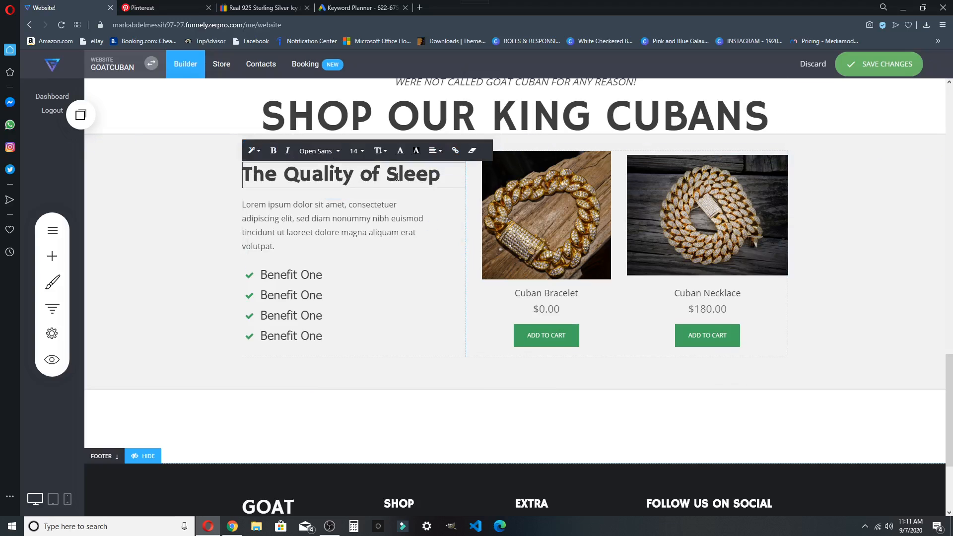
pyautogui.moveTo(440, 175); pyautogui.dragTo(177, 164)
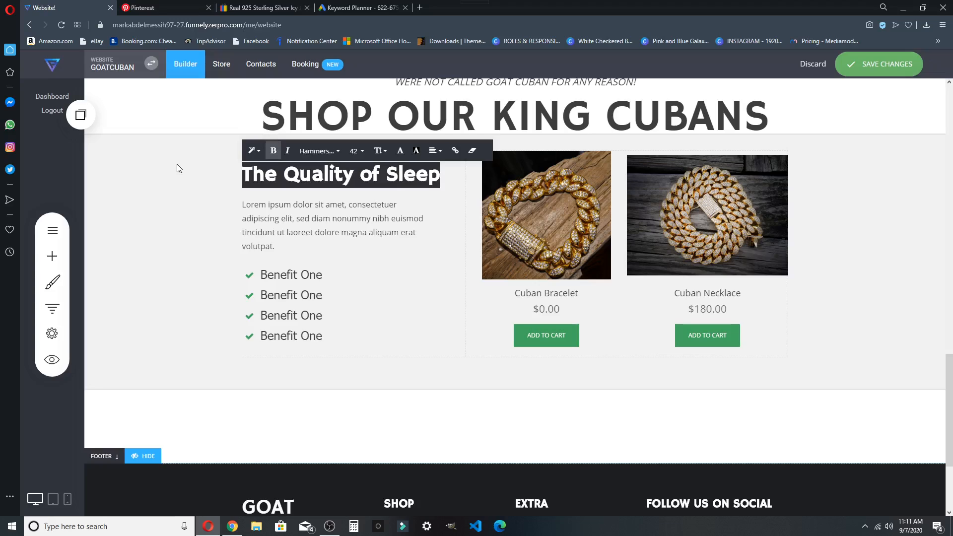
pyautogui.write('CU')
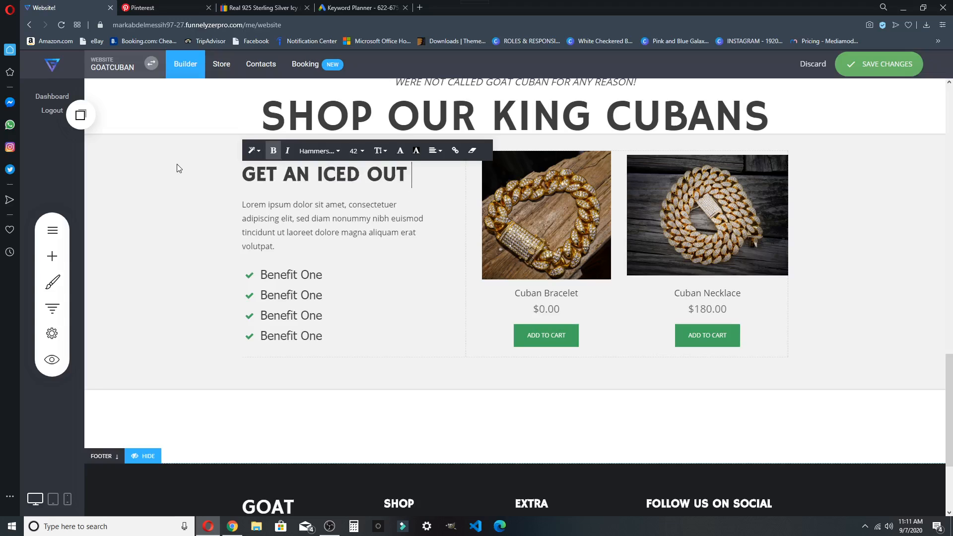
pyautogui.write('AN')
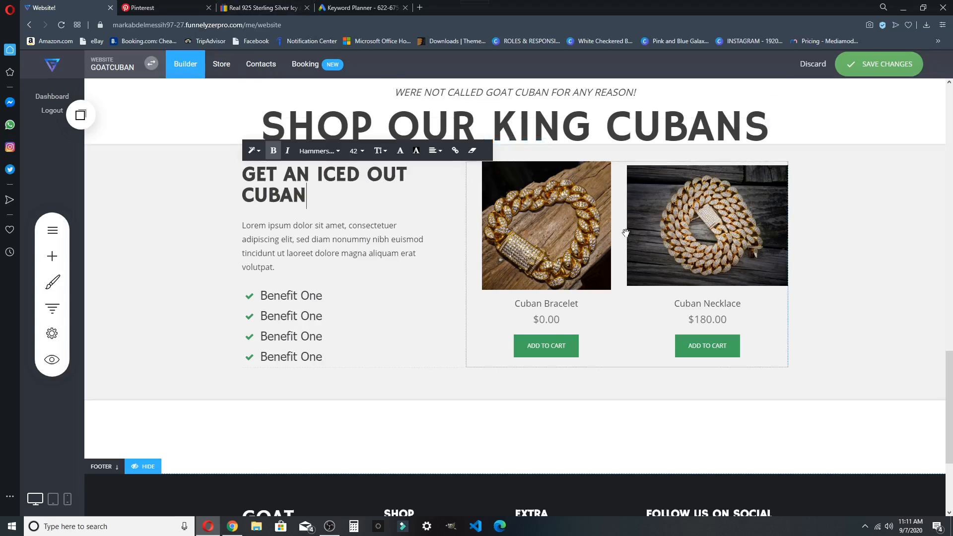
pyautogui.click(881, 71)
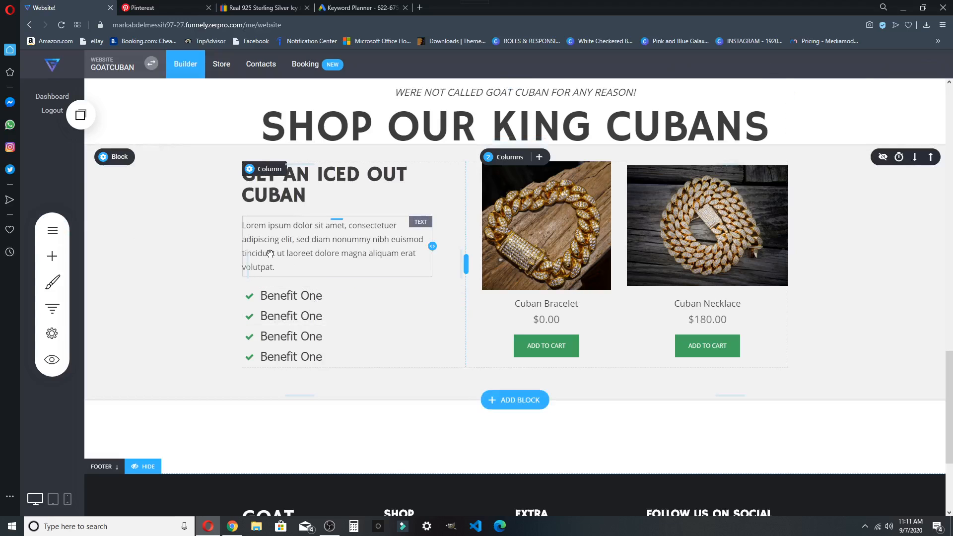
pyautogui.click(330, 526)
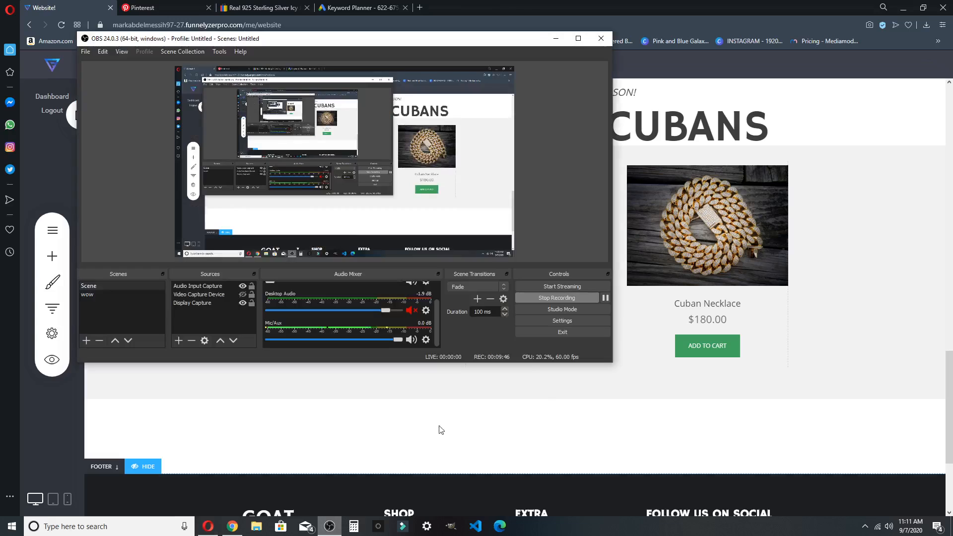
pyautogui.click(606, 299)
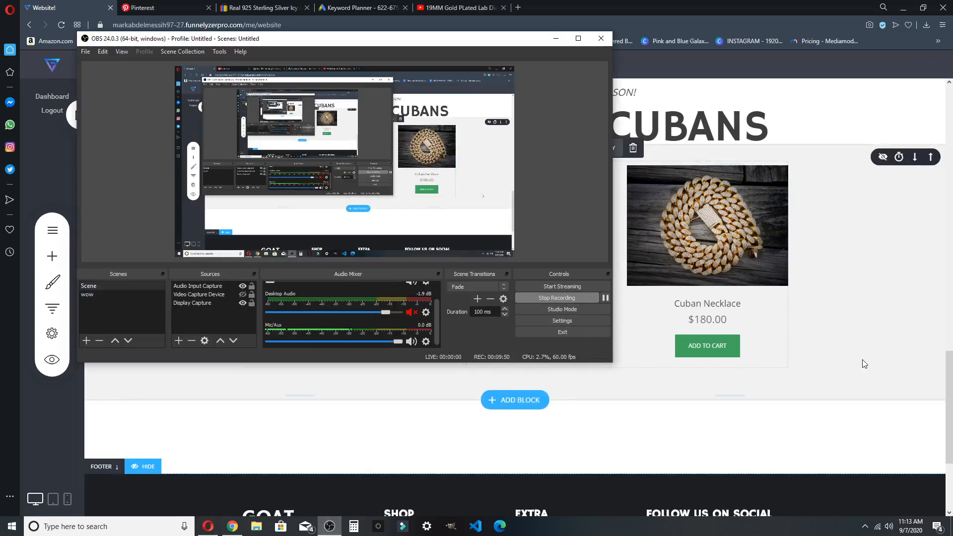
pyautogui.click(838, 351)
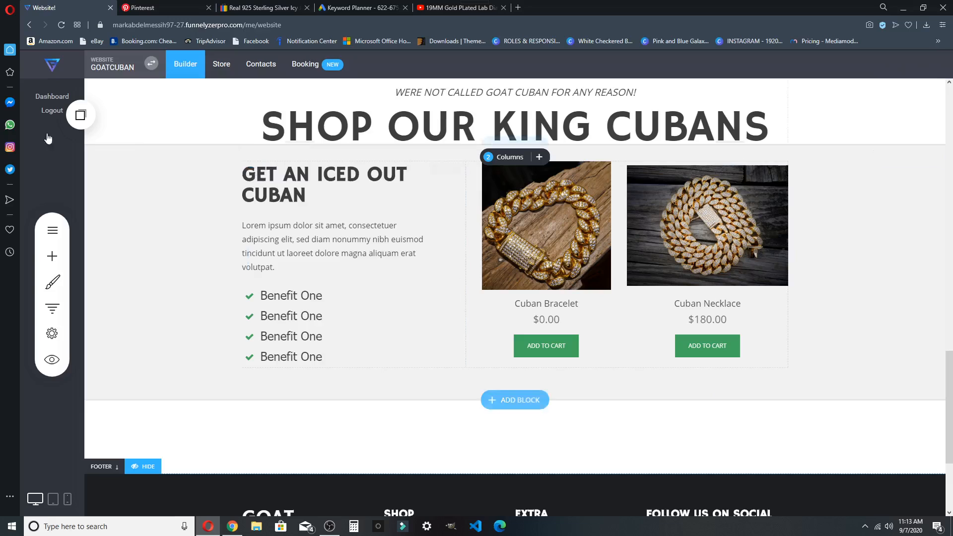
pyautogui.click(52, 256)
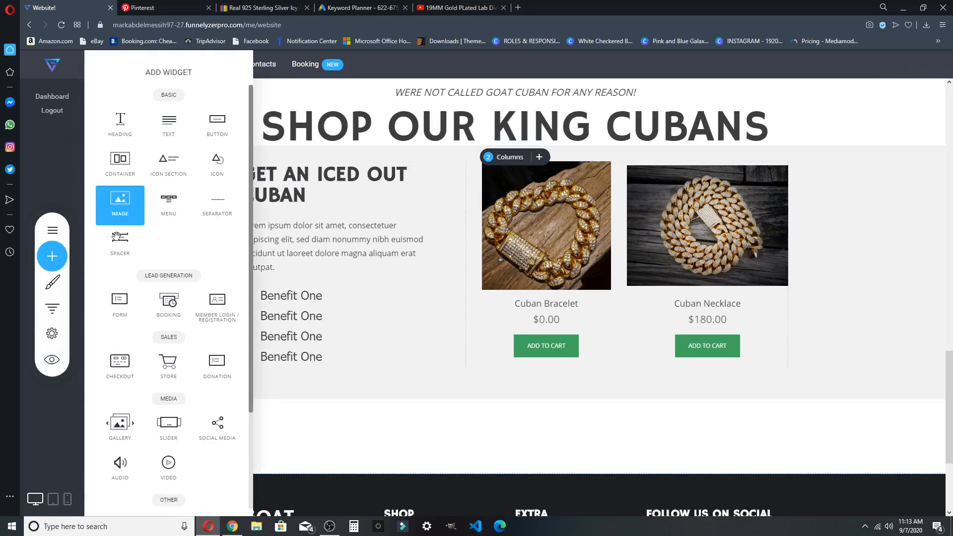
pyautogui.scroll(-3, 169, 318)
pyautogui.moveTo(178, 339); pyautogui.dragTo(371, 221)
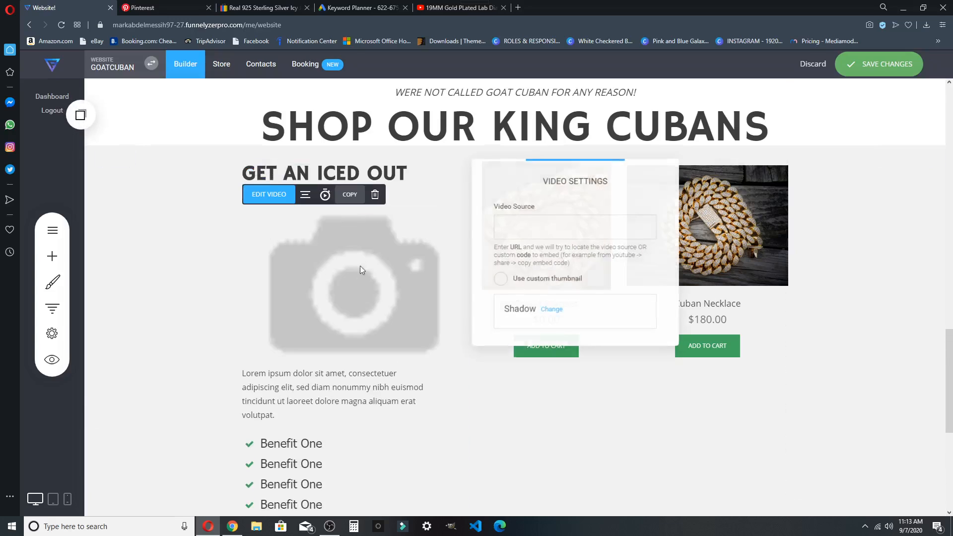
pyautogui.write('https://www.youtube.com/watch?v=HVEMGPRakHw')
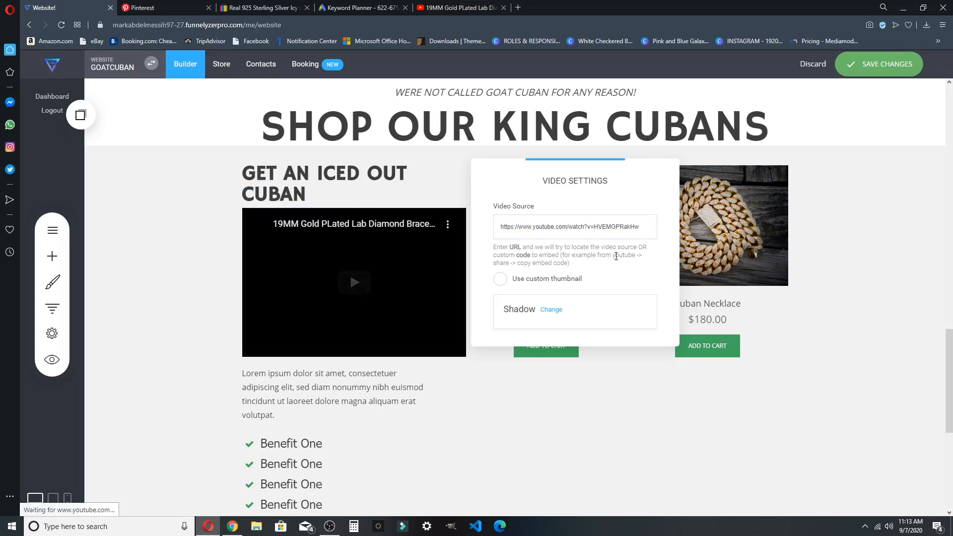
pyautogui.click(449, 274)
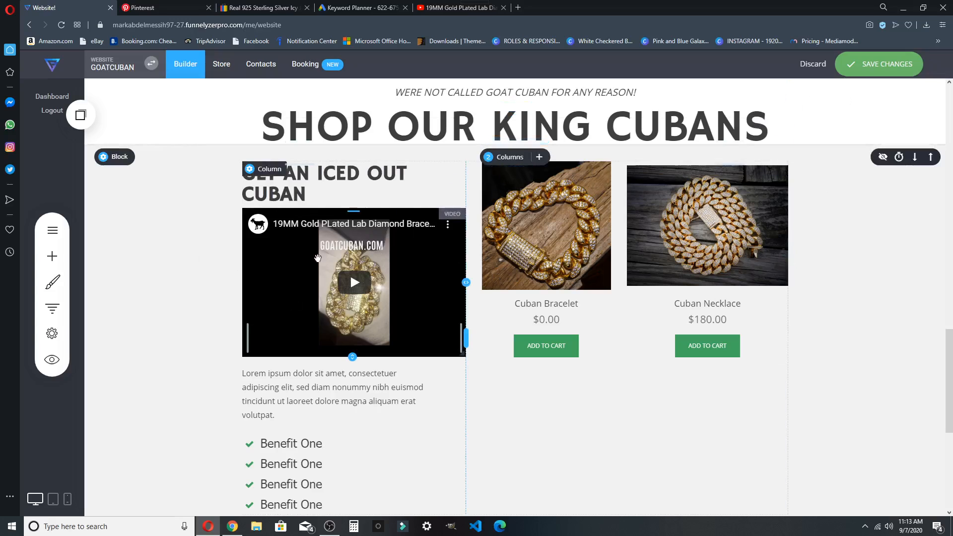
pyautogui.click(879, 64)
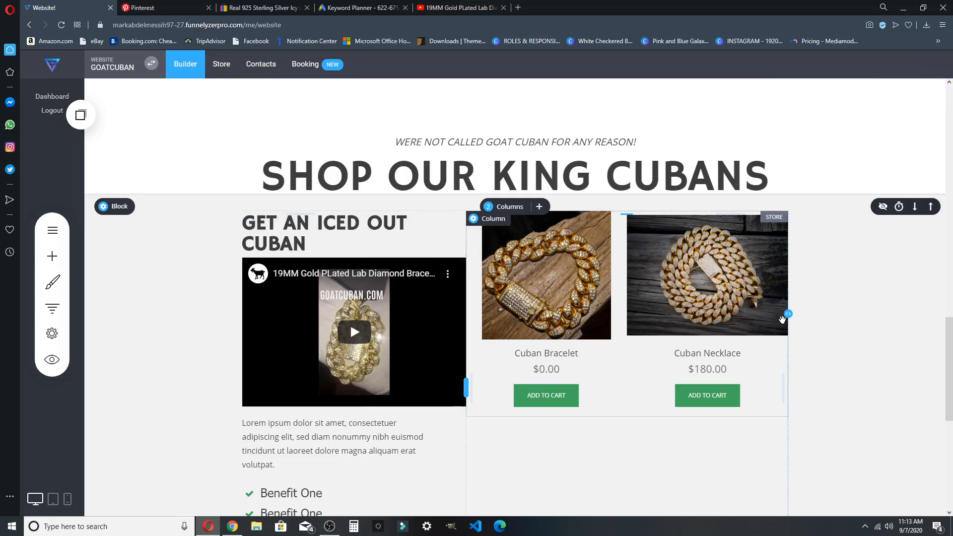
# Delete the video widget from the block's first column and save the changes
pyautogui.scroll(-1, 372, 262)
pyautogui.scroll(3, 372, 262)
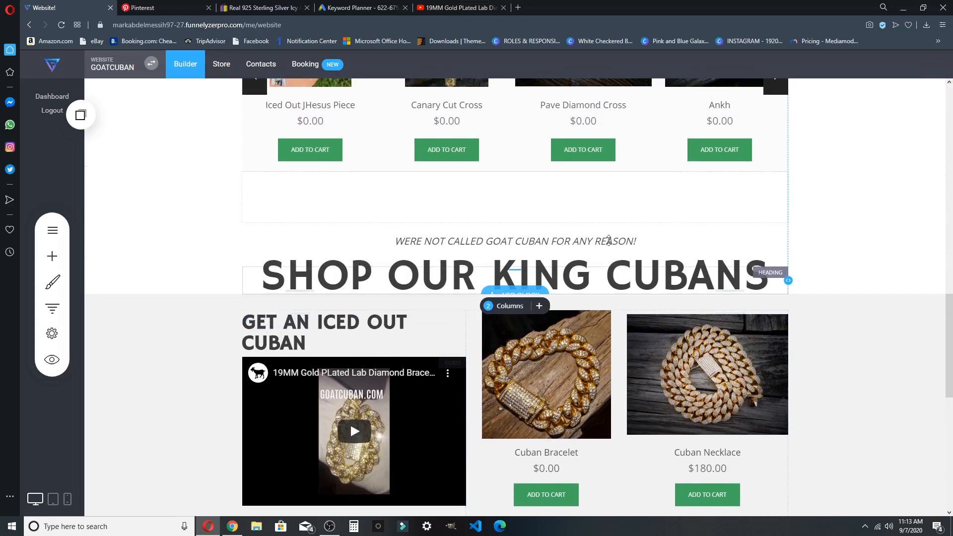
pyautogui.scroll(-5, 316, 295)
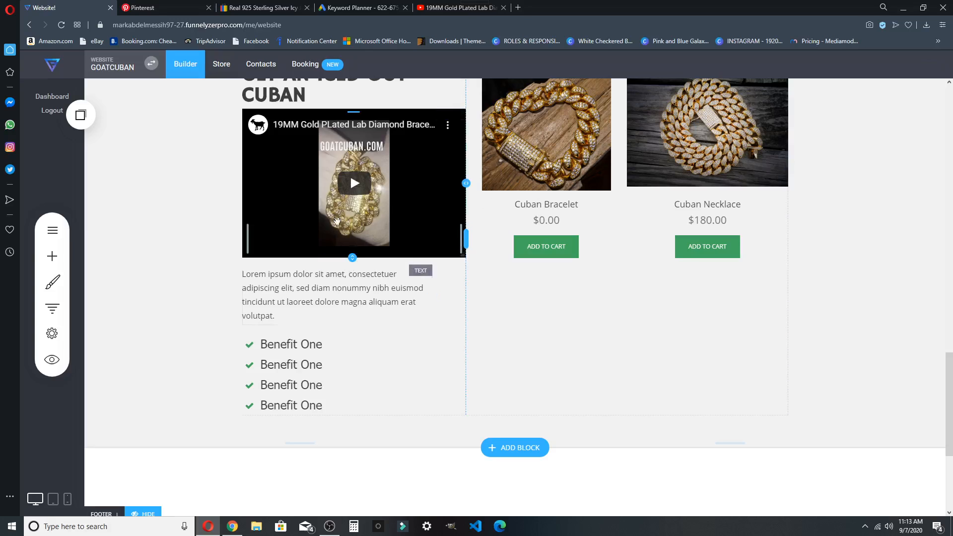
pyautogui.moveTo(390, 199); pyautogui.dragTo(383, 126)
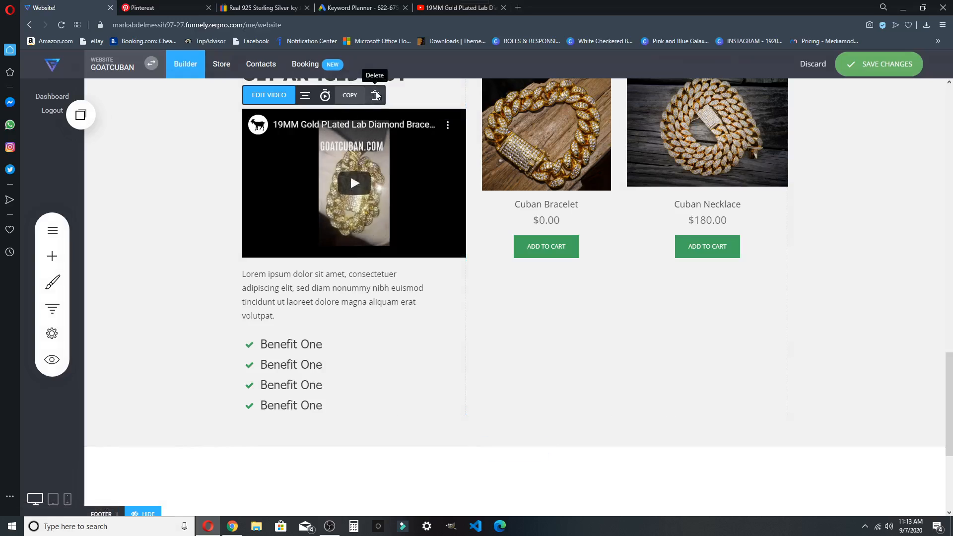
pyautogui.click(377, 92)
pyautogui.click(523, 276)
pyautogui.scroll(4, 320, 308)
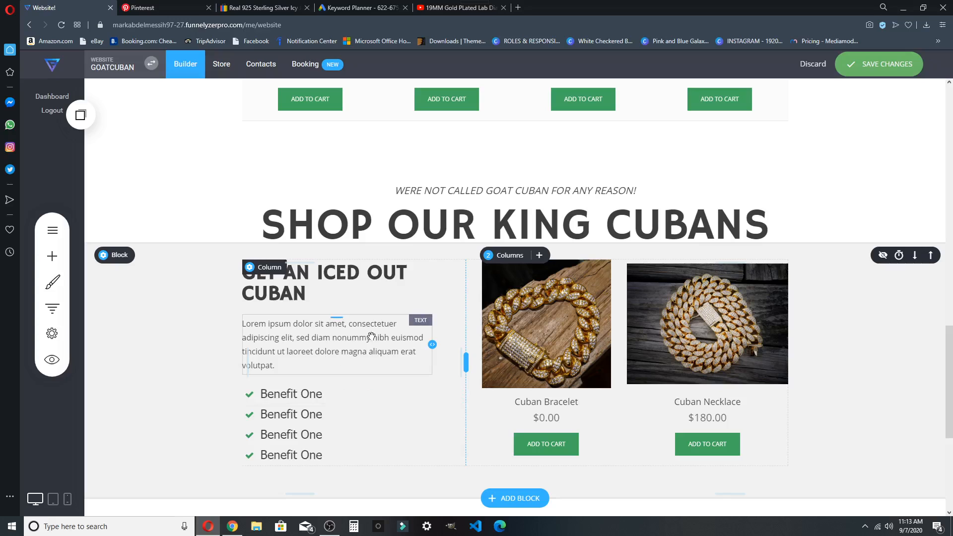
pyautogui.click(876, 65)
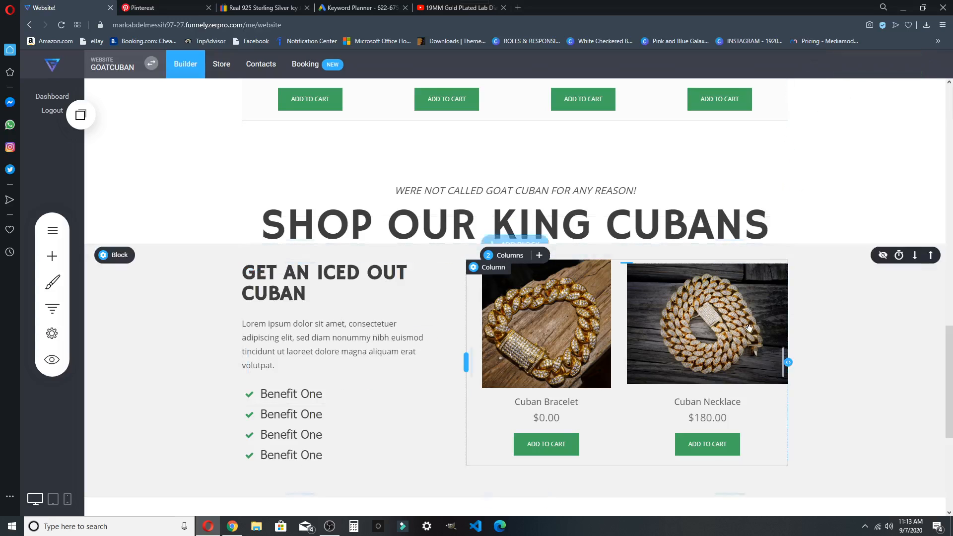
pyautogui.scroll(-4, 511, 370)
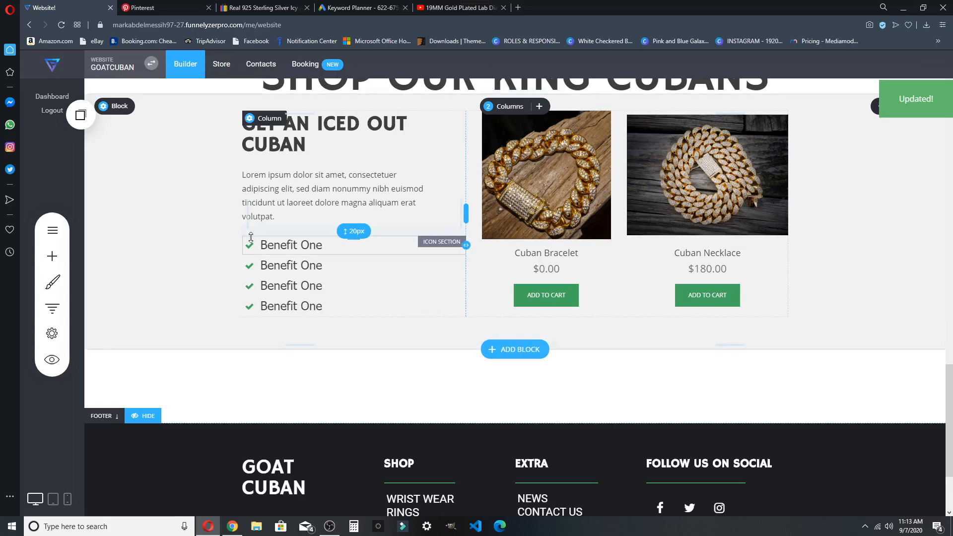
# Replace the first Benefit One item under GET AN ICED OUT CUBAN with Necklace Length: 24 INCH
pyautogui.doubleClick(333, 248)
pyautogui.tripleClick(326, 248)
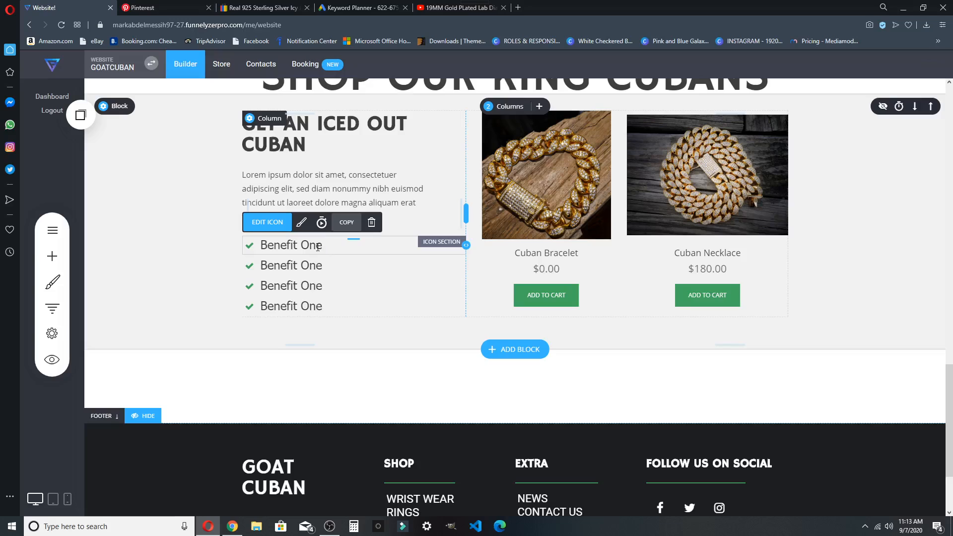
pyautogui.click(326, 251)
pyautogui.moveTo(317, 246); pyautogui.dragTo(298, 246)
pyautogui.press('BackSpace')
pyautogui.press('BackSpace')
pyautogui.press('BackSpace')
pyautogui.press('BackSpace')
pyautogui.press('BackSpace')
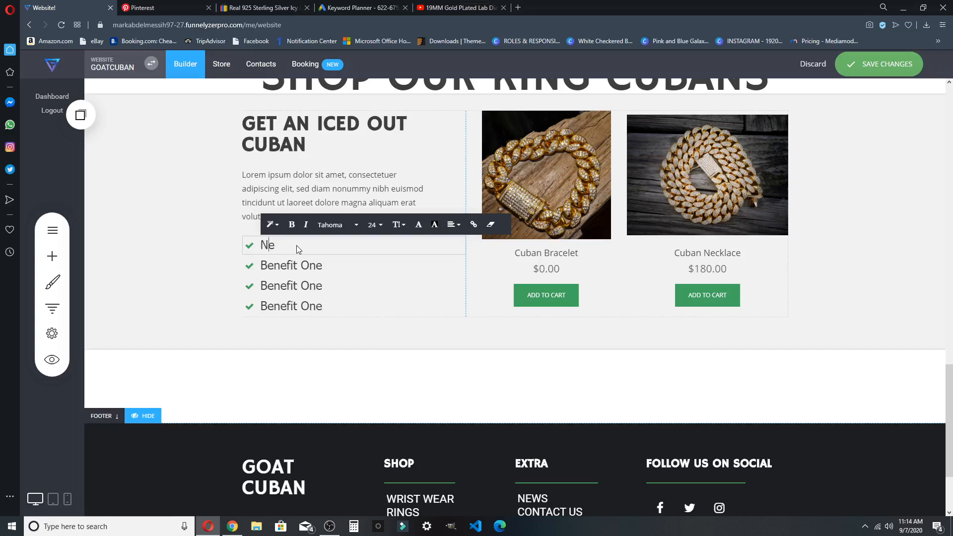
pyautogui.write('Necklace Length: 24')
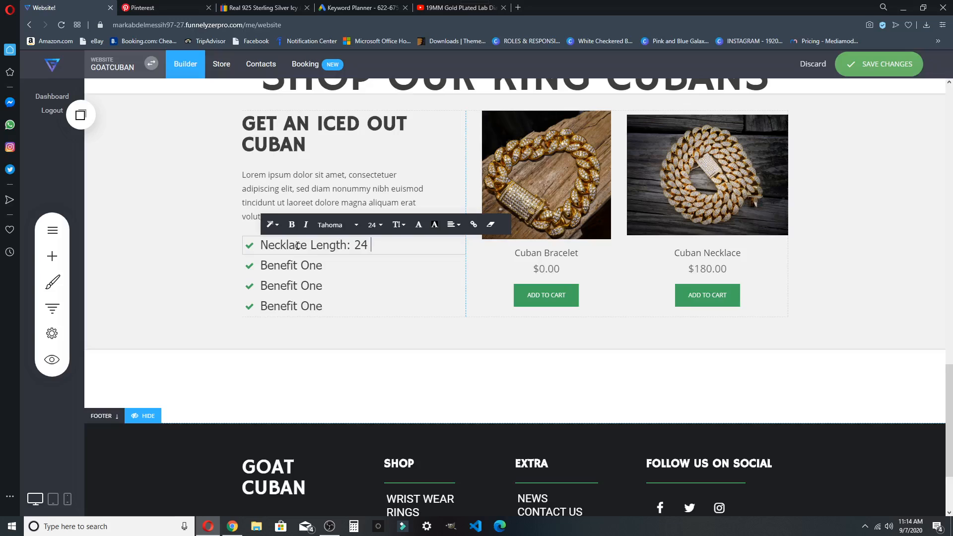
pyautogui.write('INCh')
# Replace the second benefit item's text with Bracelet Length 8 INCH
pyautogui.click(329, 277)
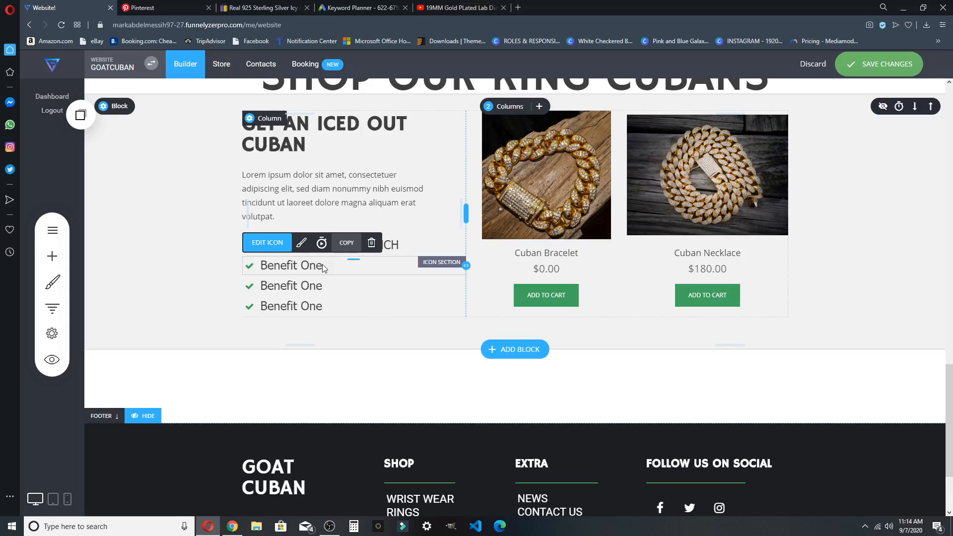
pyautogui.doubleClick(314, 266)
pyautogui.click(328, 269)
pyautogui.click(309, 267)
pyautogui.moveTo(264, 265); pyautogui.dragTo(356, 272)
pyautogui.press('BackSpace')
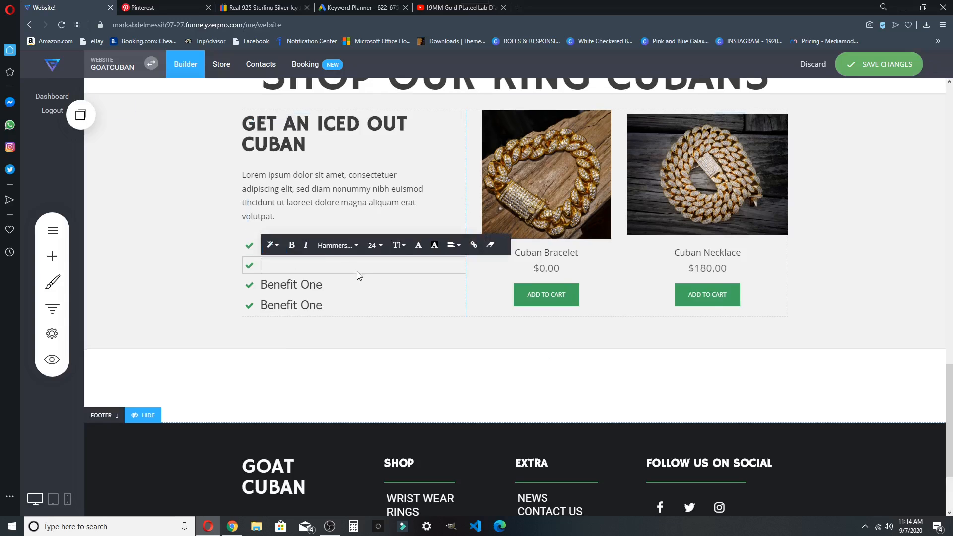
pyautogui.write('Bracelet L')
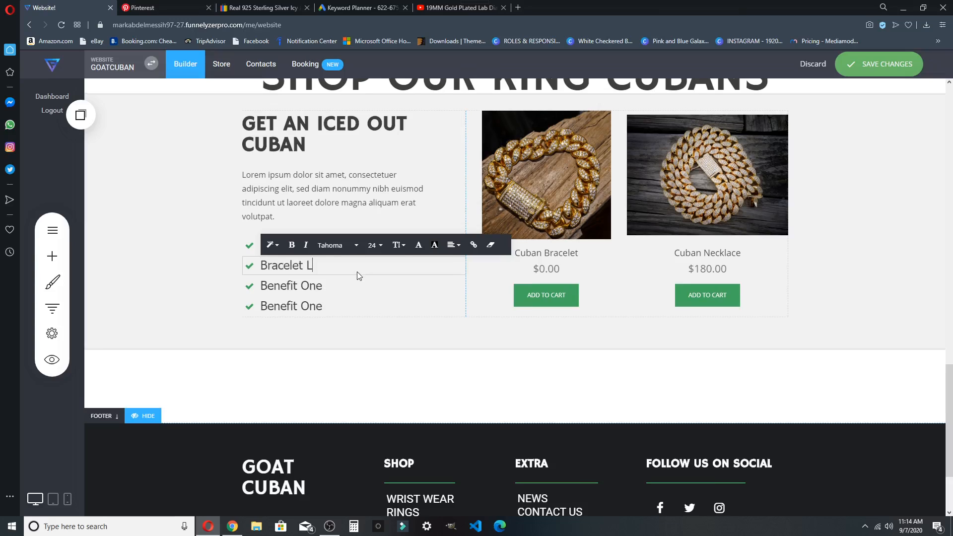
pyautogui.write('ength 8 INCh')
pyautogui.click(373, 436)
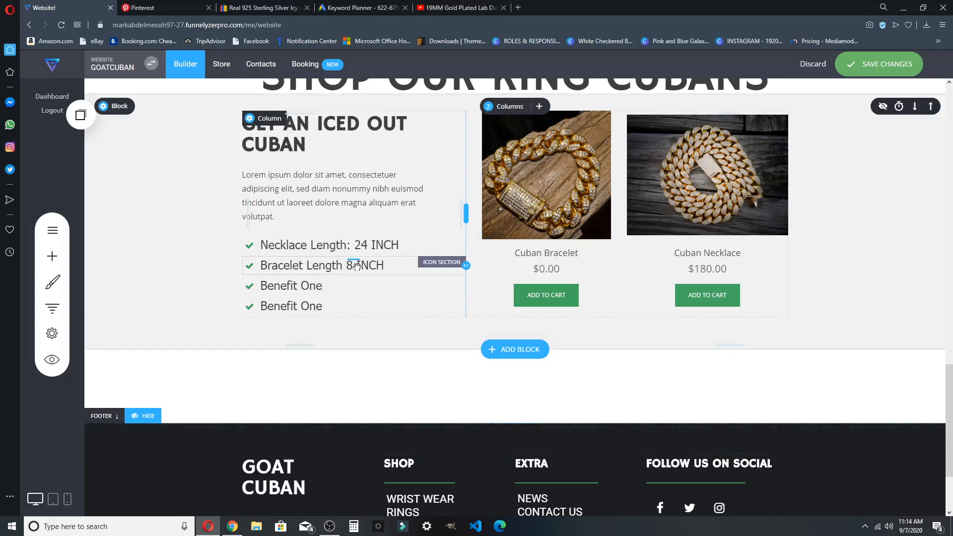
# Replace the third benefit item's text with Fully Iced Out
pyautogui.click(301, 287)
pyautogui.click(323, 290)
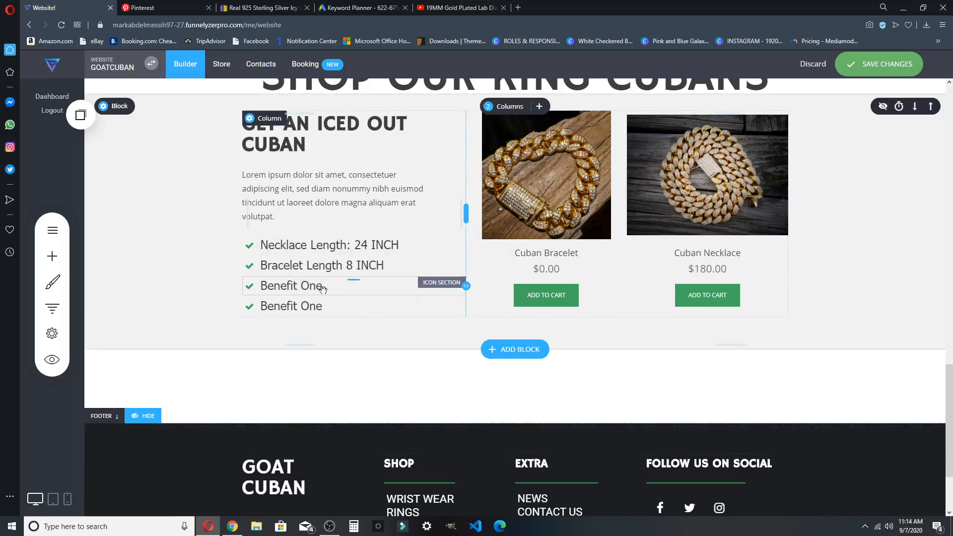
pyautogui.click(323, 290)
pyautogui.click(191, 274)
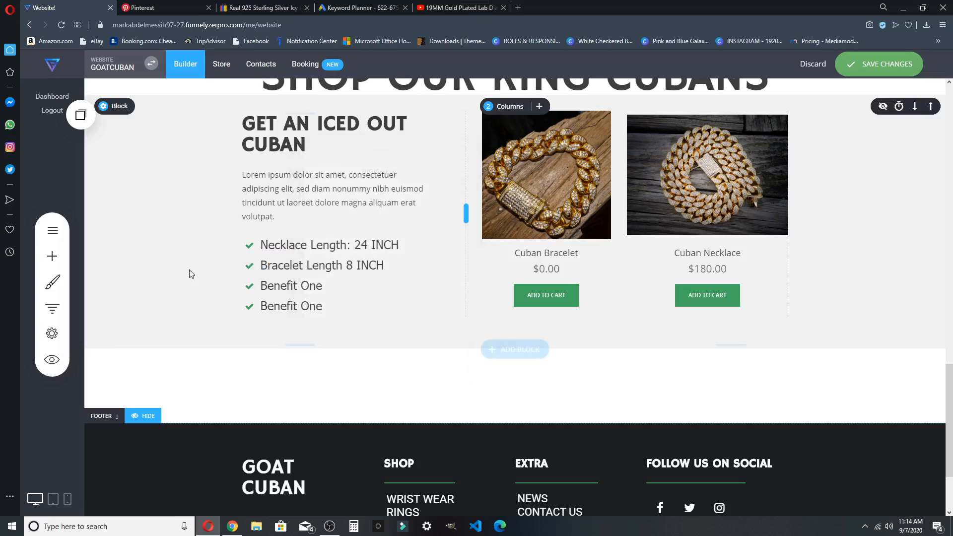
pyautogui.doubleClick(270, 286)
pyautogui.moveTo(263, 287); pyautogui.dragTo(354, 287)
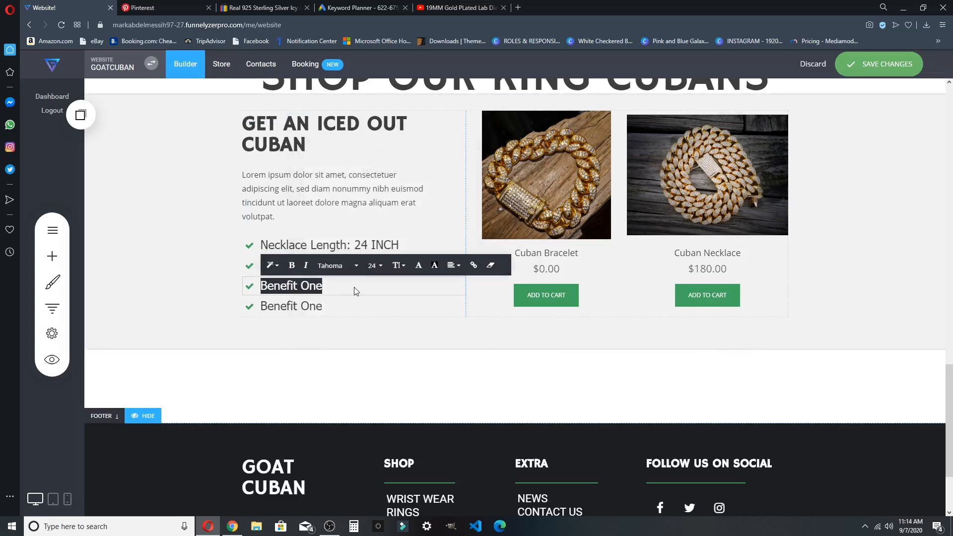
pyautogui.write('FI')
pyautogui.press('BackSpace')
pyautogui.write('ully ')
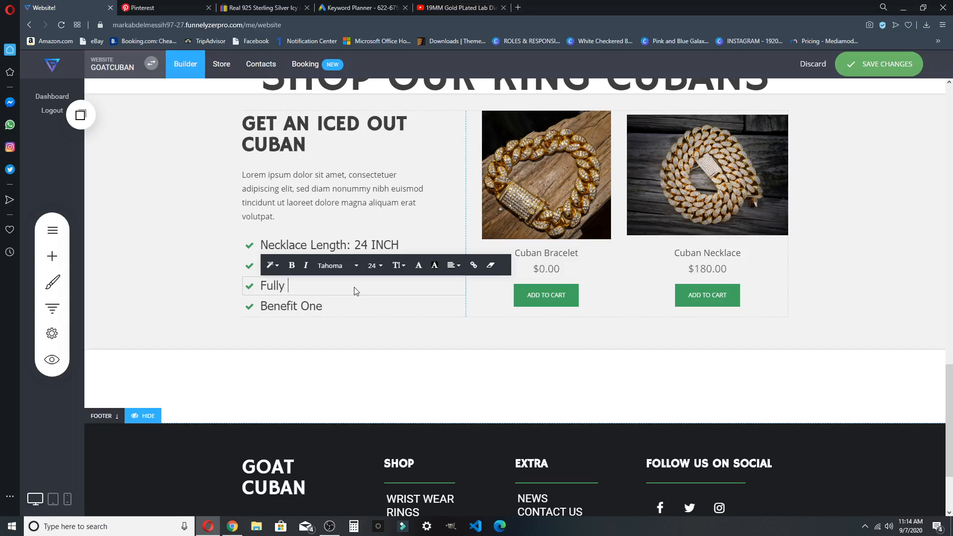
pyautogui.write('Iced Out')
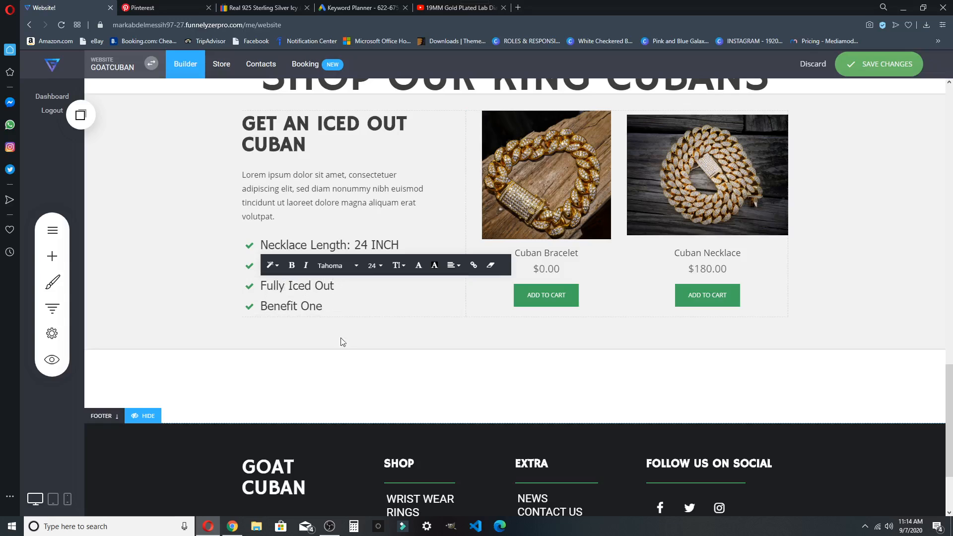
# Replace the fourth benefit item's text with 10X Gold Plating
pyautogui.click(323, 308)
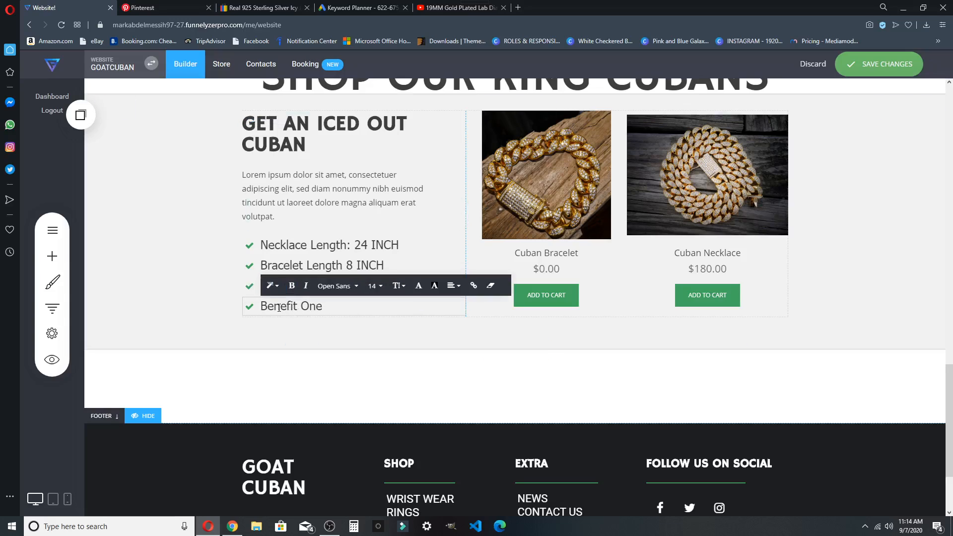
pyautogui.moveTo(274, 307); pyautogui.dragTo(356, 308)
pyautogui.press('BackSpace')
pyautogui.press('BackSpace')
pyautogui.press('BackSpace')
pyautogui.write('10')
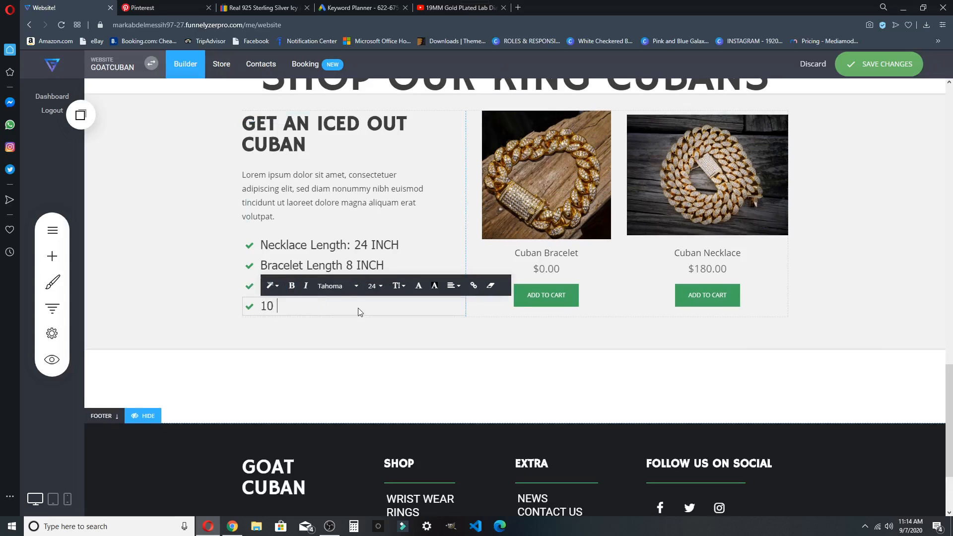
pyautogui.write('X Goold Plating')
pyautogui.click(310, 308)
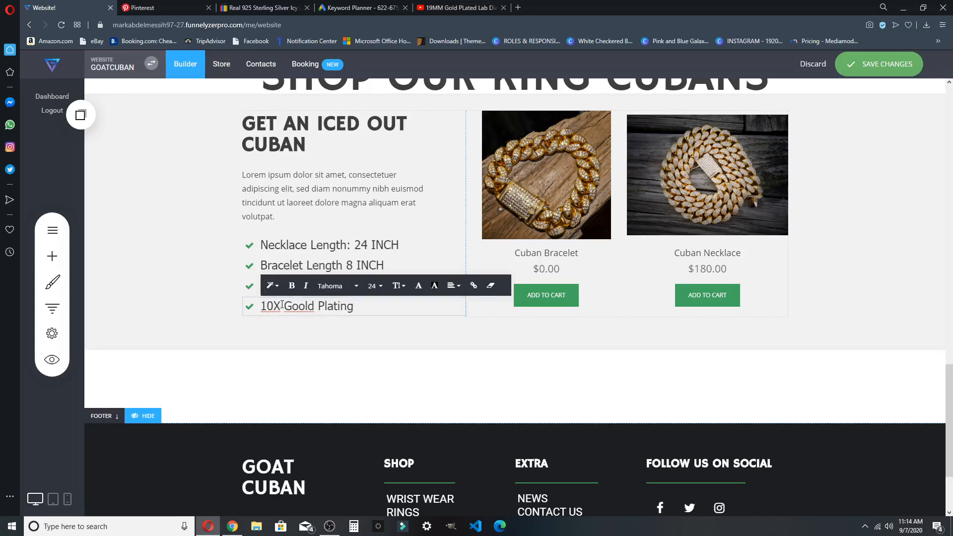
pyautogui.press('BackSpace')
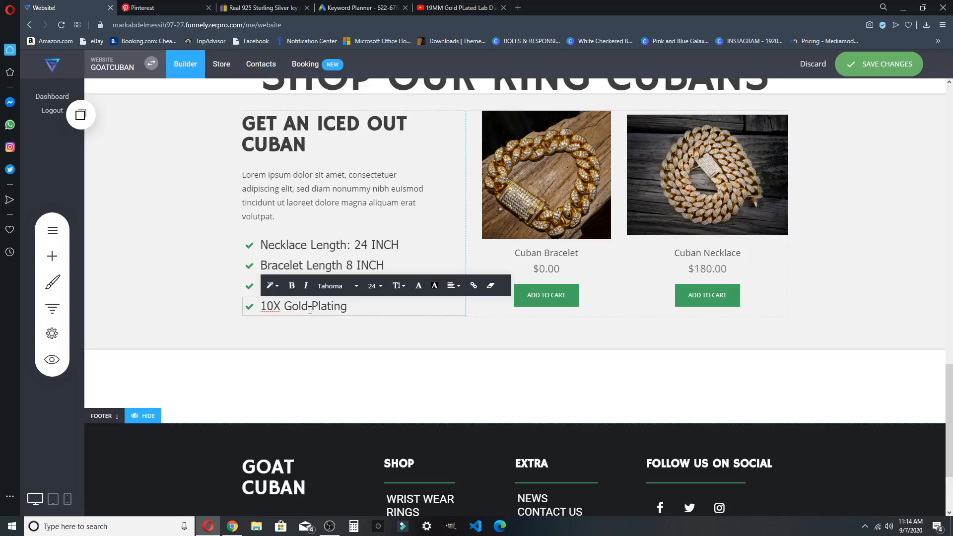
pyautogui.click(365, 362)
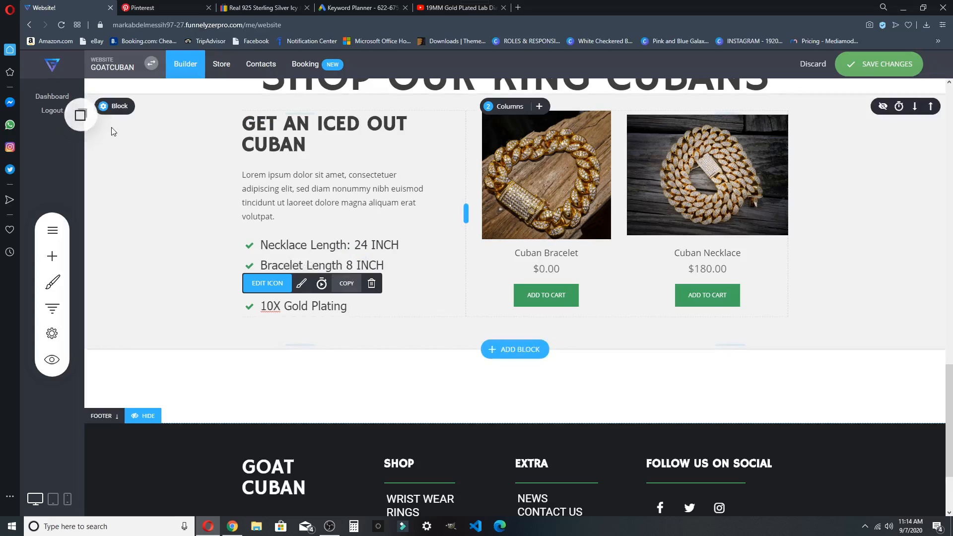
# Add a copy of the 10X Gold Plating item at the end of the list, reword it as AAA+ Quality CZ Stones and save
pyautogui.click(91, 118)
pyautogui.moveTo(118, 215); pyautogui.dragTo(350, 328)
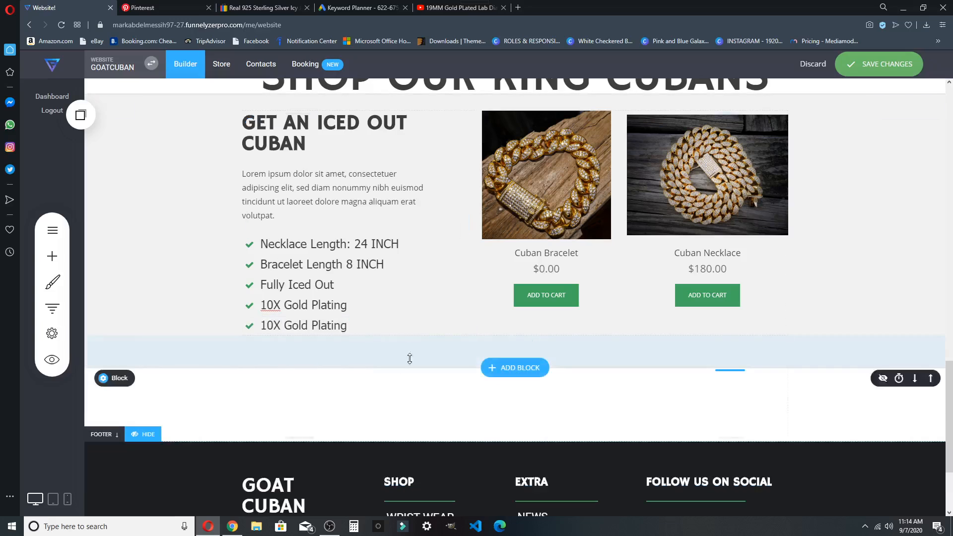
pyautogui.click(318, 328)
pyautogui.doubleClick(340, 327)
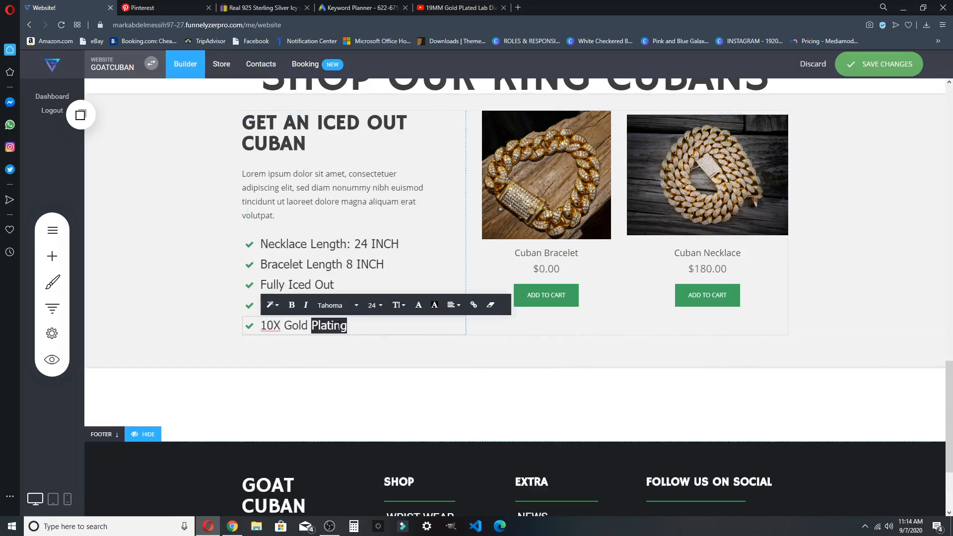
pyautogui.moveTo(262, 326); pyautogui.dragTo(364, 332)
pyautogui.press('BackSpace')
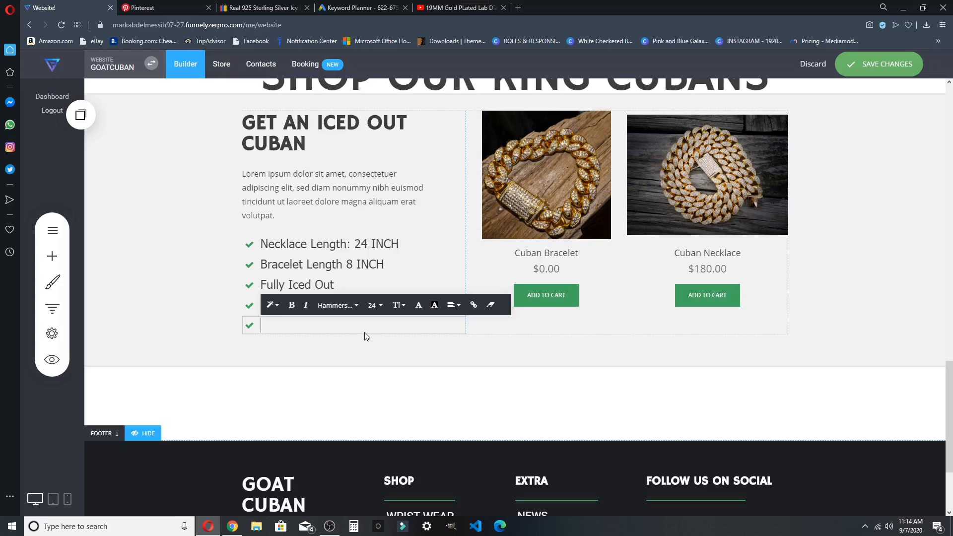
pyautogui.write('T')
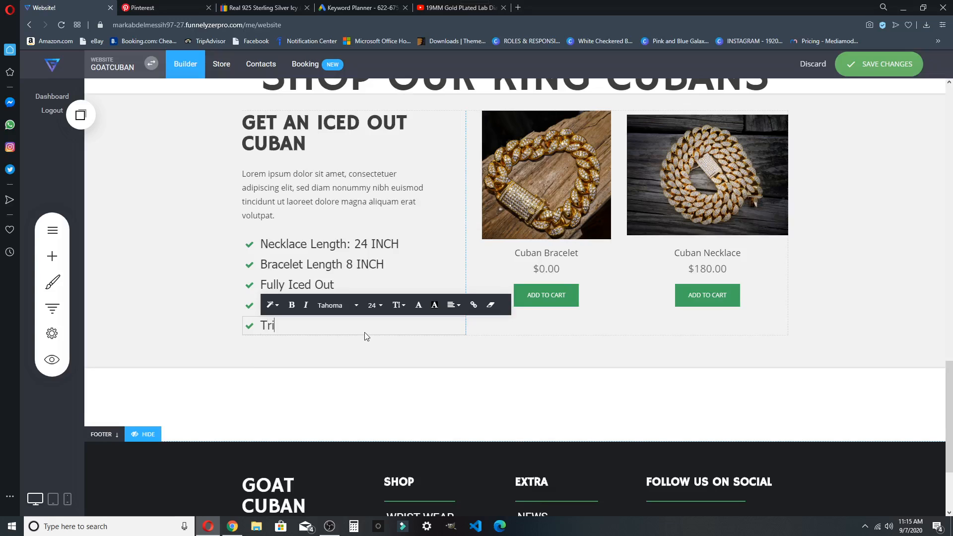
pyautogui.press('BackSpace')
pyautogui.write('AAA+ Quality CZ Stones')
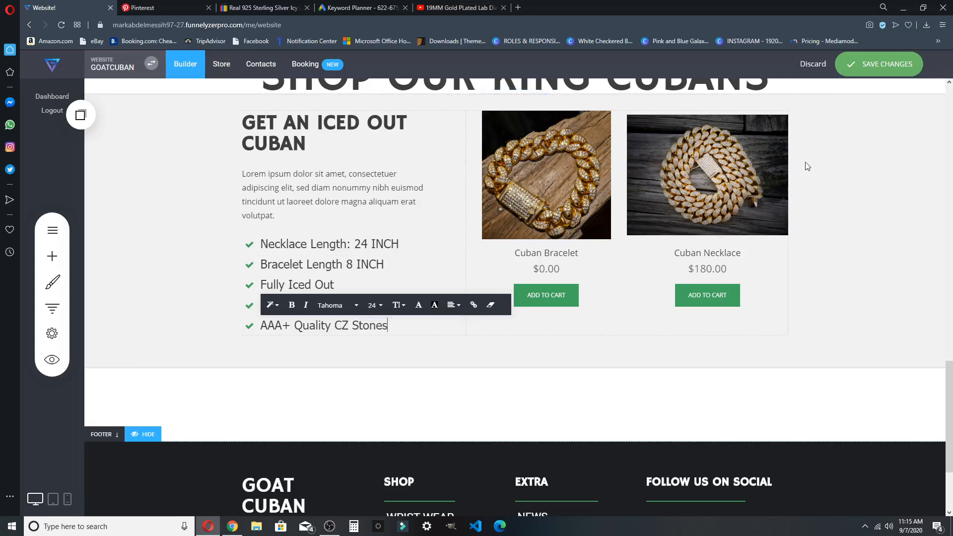
pyautogui.click(834, 179)
pyautogui.click(890, 73)
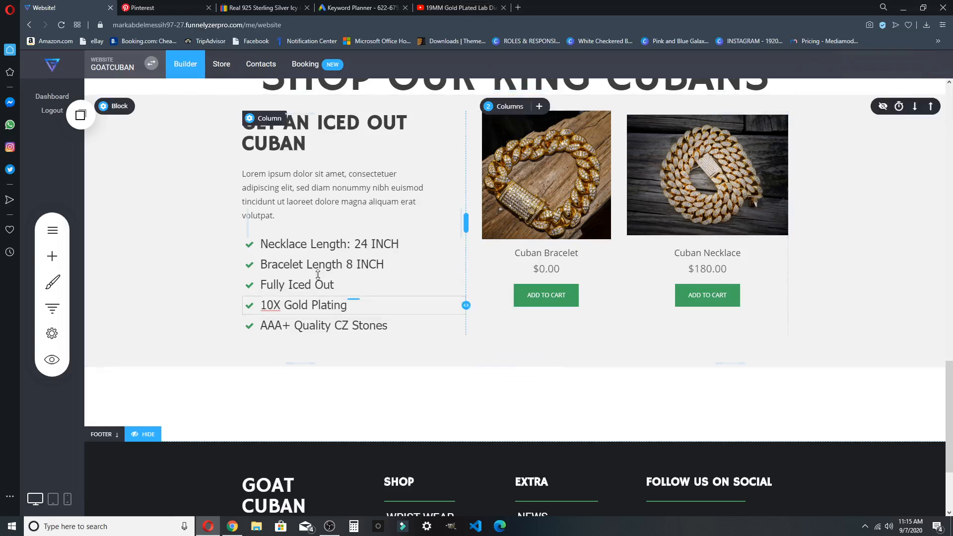
# Replace the lorem ipsum paragraph above the benefit list with See what is so special about our cubans: and save the changes
pyautogui.doubleClick(300, 201)
pyautogui.moveTo(282, 213); pyautogui.dragTo(247, 175)
pyautogui.press('BackSpace')
pyautogui.press('BackSpace')
pyautogui.write('S')
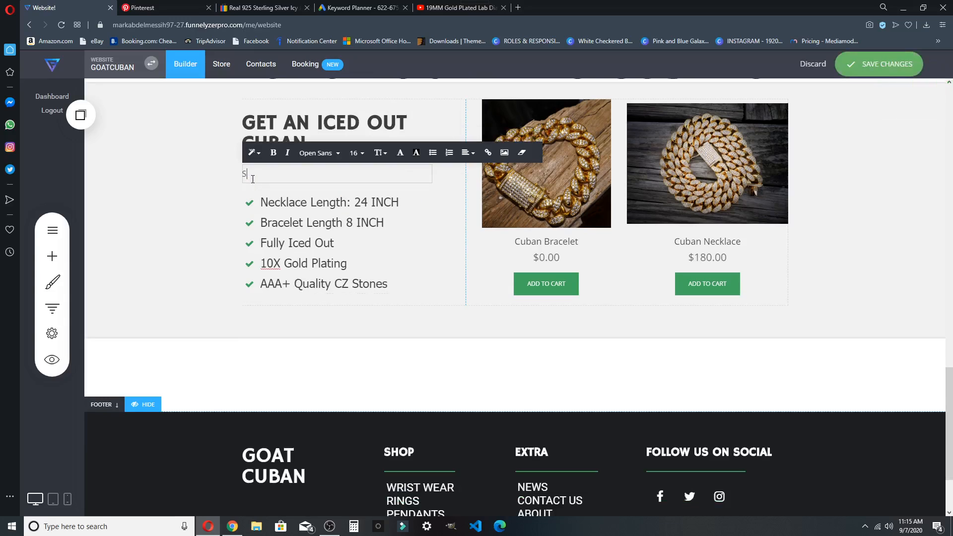
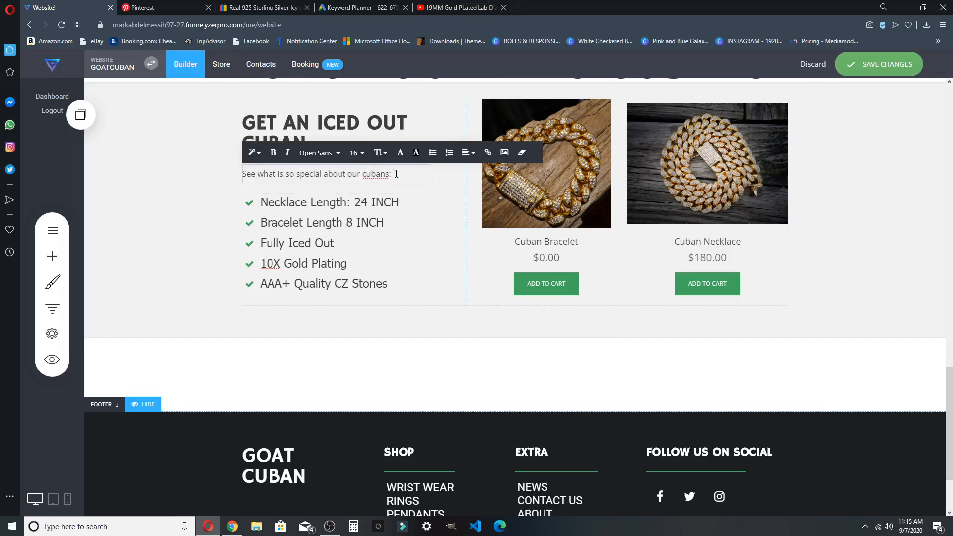
pyautogui.click(849, 64)
# Review the home page from the SHOP OUR KING CUBANS block up to ICED OUT OFFERS and back down through the product carousels
pyautogui.scroll(7, 320, 403)
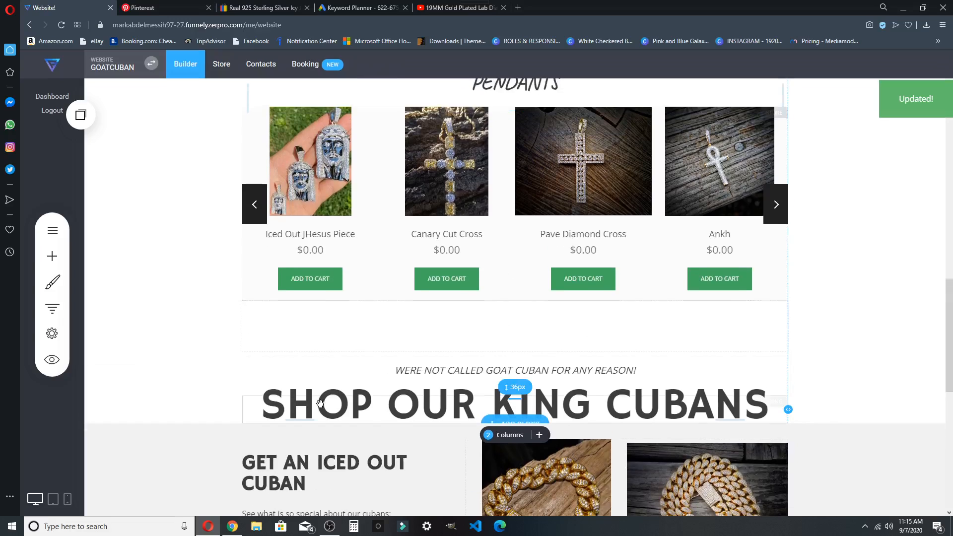
pyautogui.scroll(-3, 321, 403)
pyautogui.moveTo(260, 267); pyautogui.dragTo(862, 290)
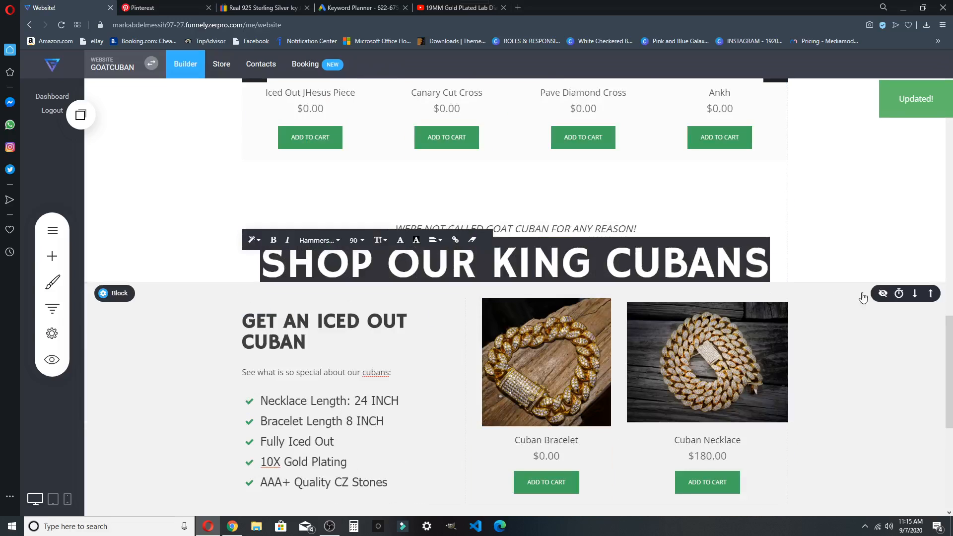
pyautogui.scroll(5, 864, 297)
pyautogui.click(868, 280)
pyautogui.scroll(13, 417, 313)
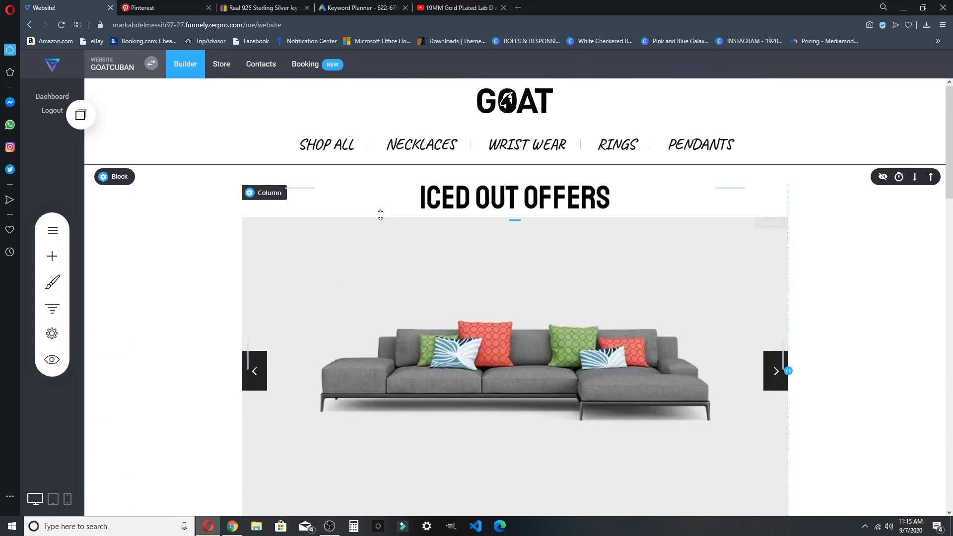
pyautogui.scroll(-10, 686, 330)
pyautogui.scroll(1, 269, 289)
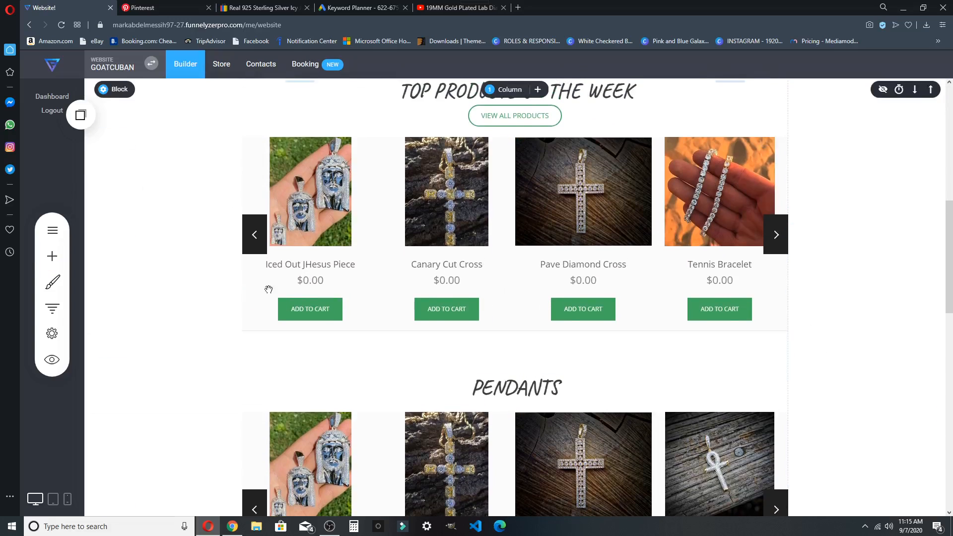
pyautogui.scroll(-2, 269, 290)
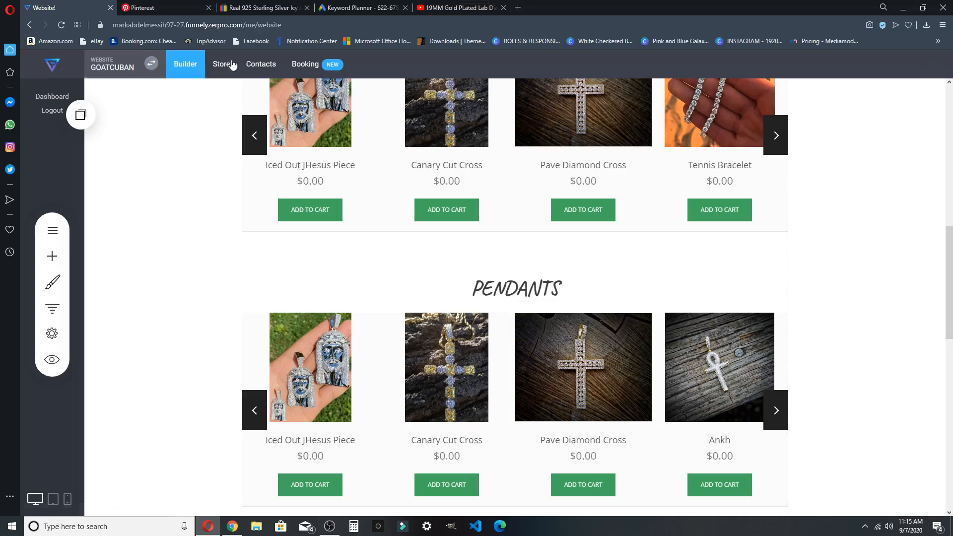
# Open the primary color of the website's global color palette for editing
pyautogui.click(56, 283)
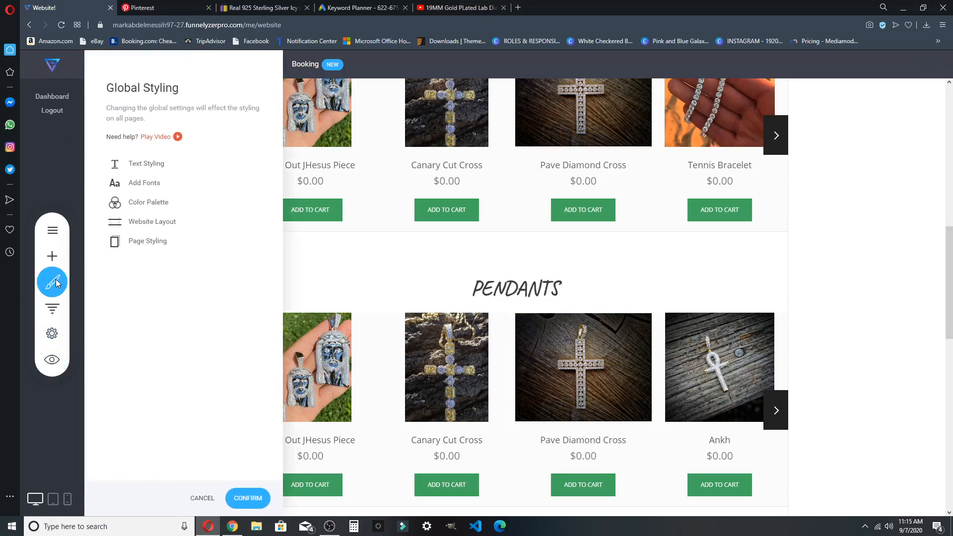
pyautogui.doubleClick(156, 203)
pyautogui.click(118, 195)
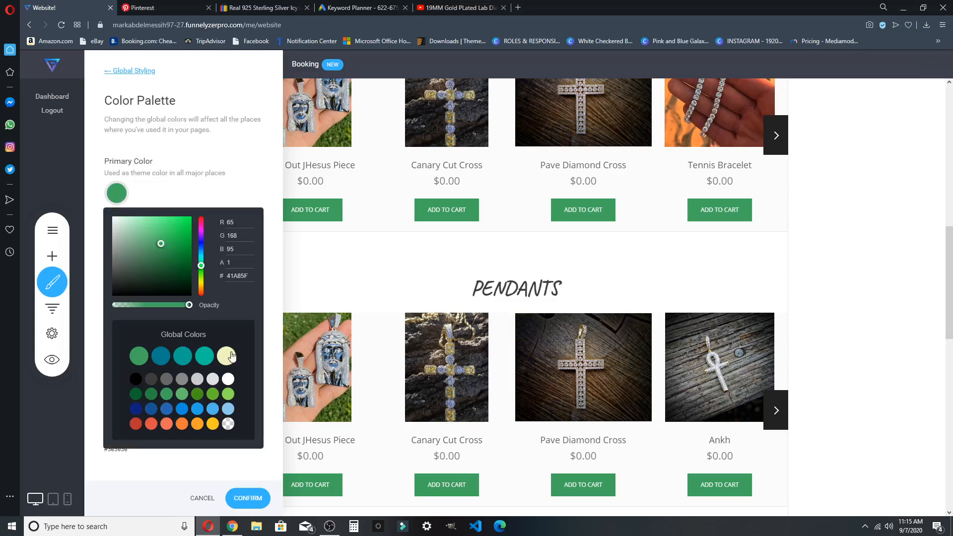
# Search the web in a new browser tab for gold color code
pyautogui.click(519, 9)
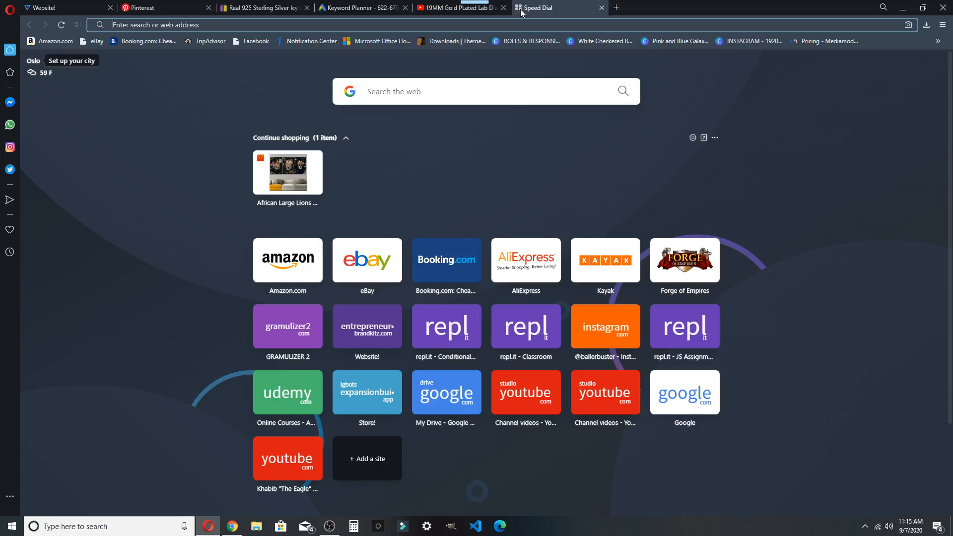
pyautogui.write('gold color c')
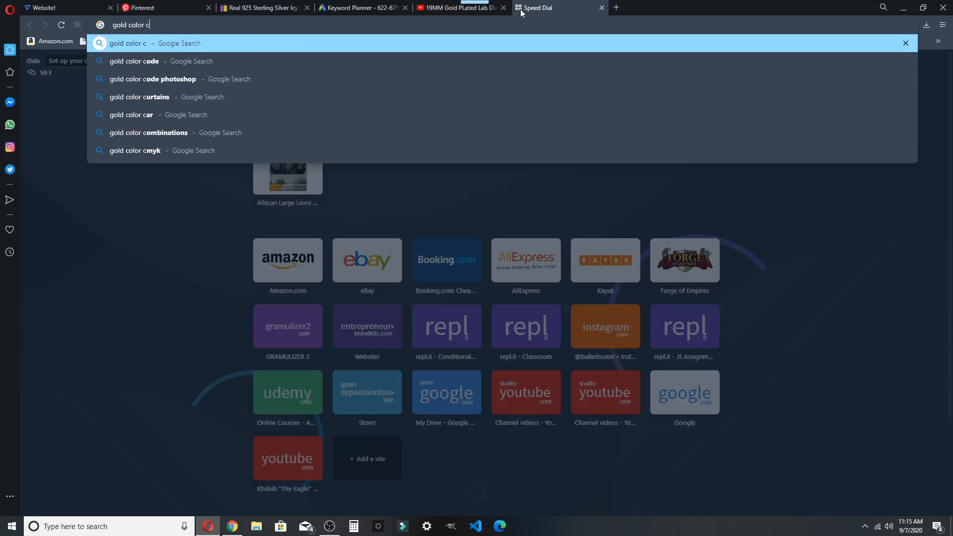
pyautogui.write('ode')
pyautogui.press('Return')
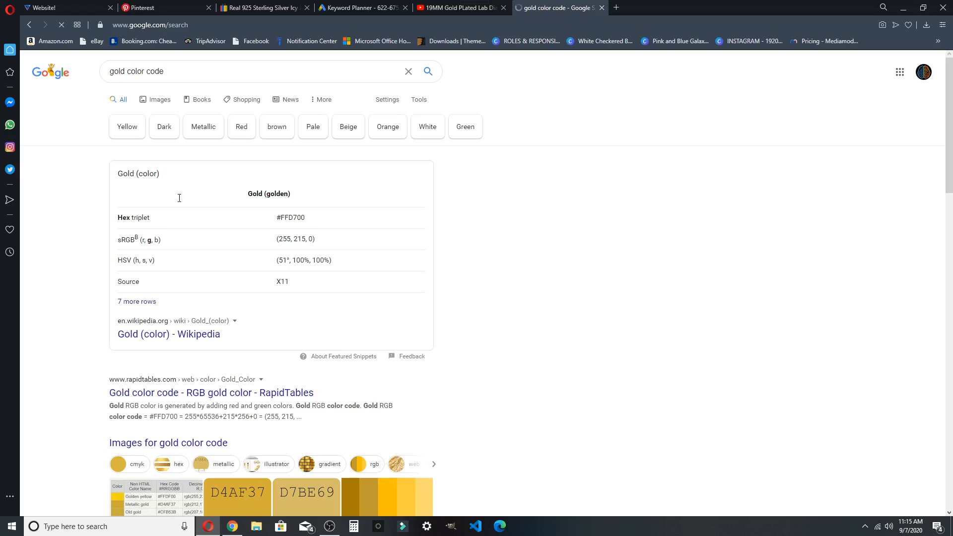
# Copy the gold hex code from the search results and set the website's primary color to #FFD700
pyautogui.moveTo(306, 218); pyautogui.dragTo(290, 214)
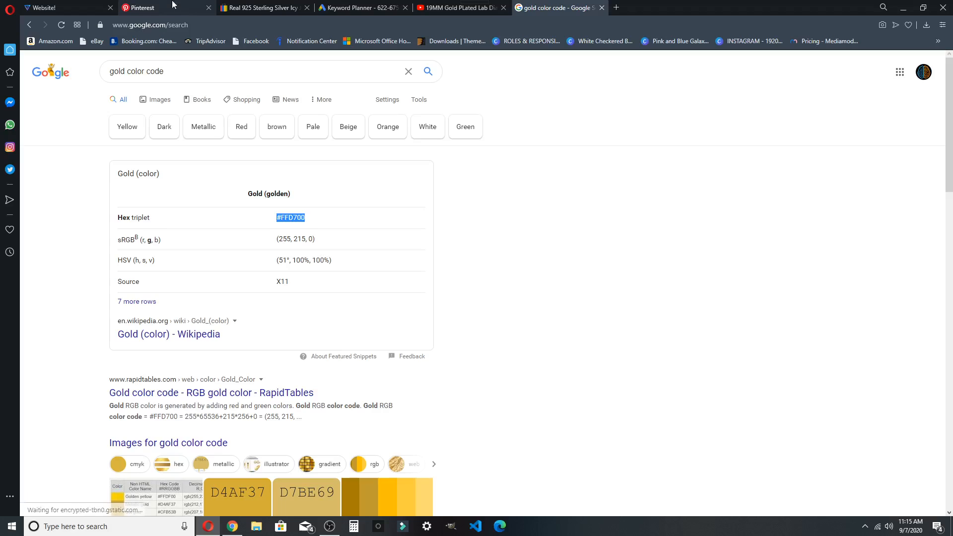
pyautogui.click(72, 6)
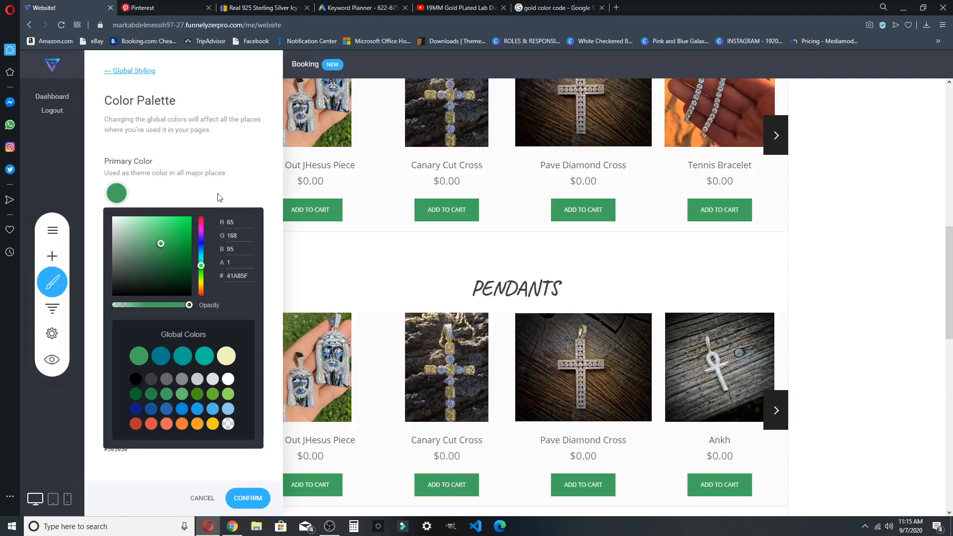
pyautogui.doubleClick(248, 275)
pyautogui.write('#FFD700')
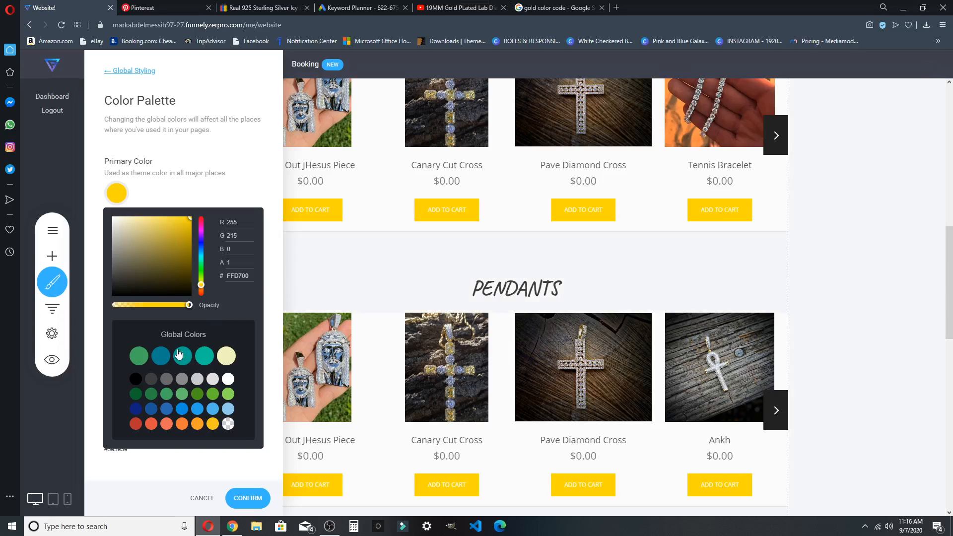
# Darken the primary color to the muted gold #C4AA21 and close the global color palette
pyautogui.moveTo(192, 220); pyautogui.dragTo(178, 236)
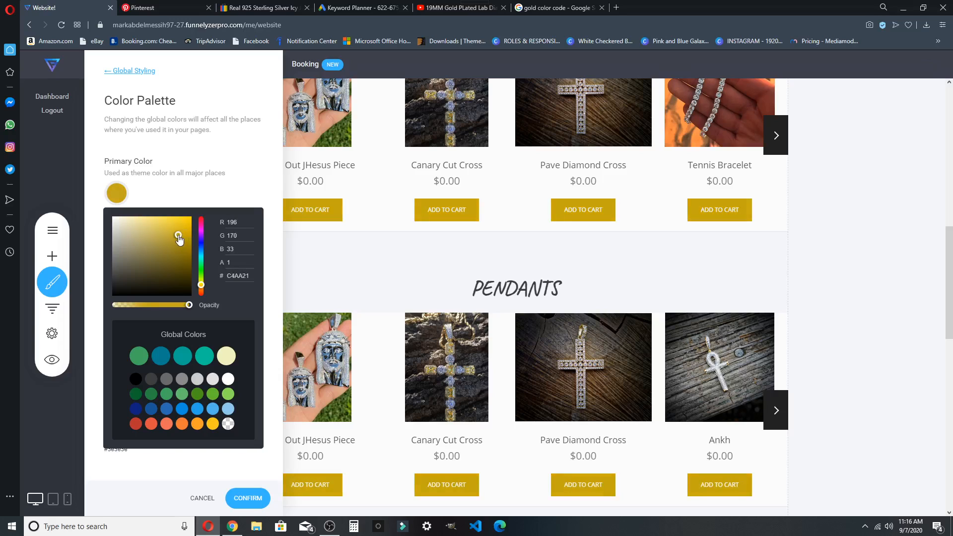
pyautogui.click(824, 264)
pyautogui.click(507, 283)
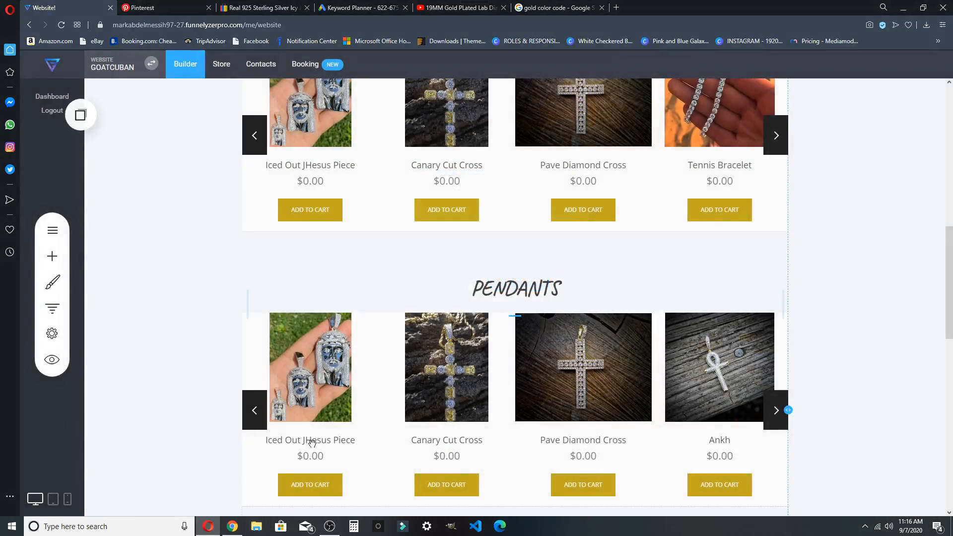
# Review the primary color across the home page, from the product carousels through the King Cubans block to the footer
pyautogui.scroll(8, 679, 214)
pyautogui.scroll(-17, 572, 225)
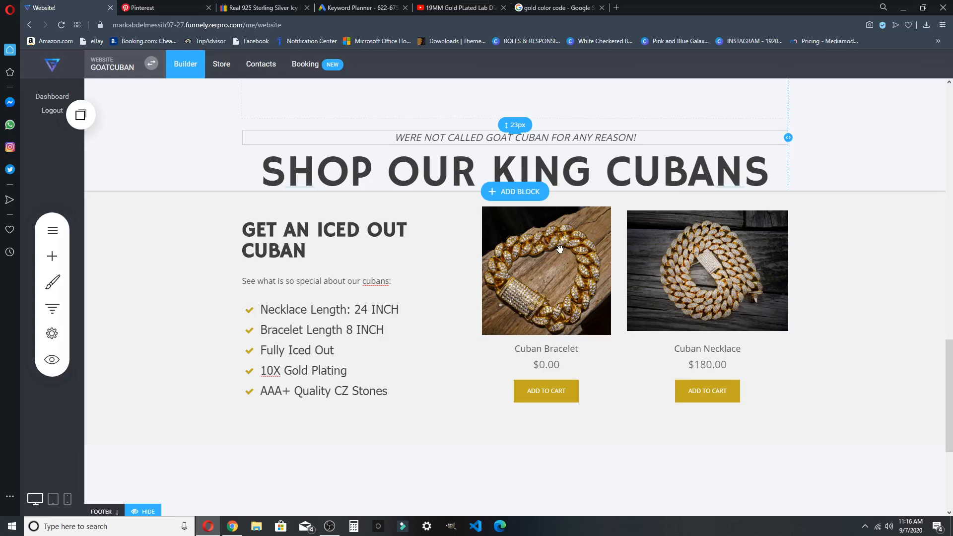
pyautogui.scroll(-5, 560, 249)
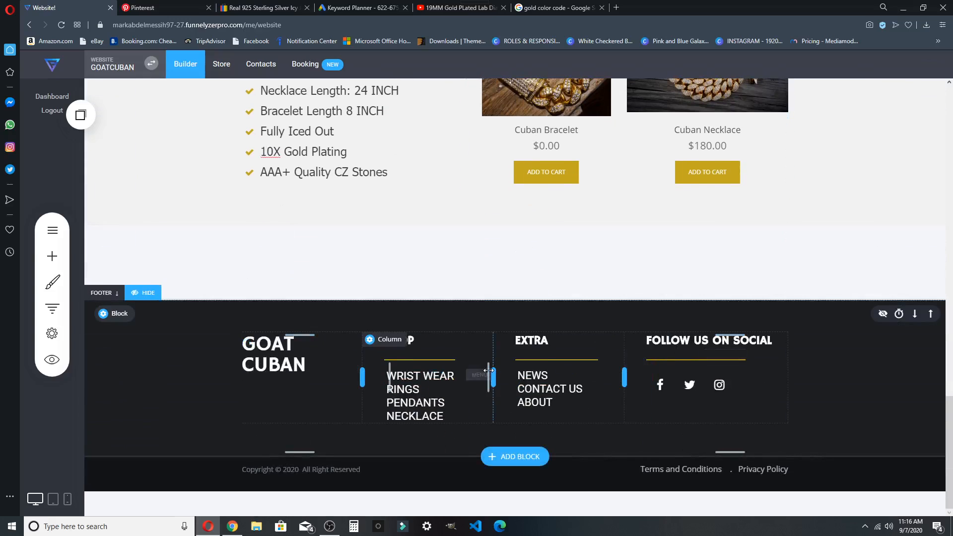
pyautogui.scroll(20, 545, 266)
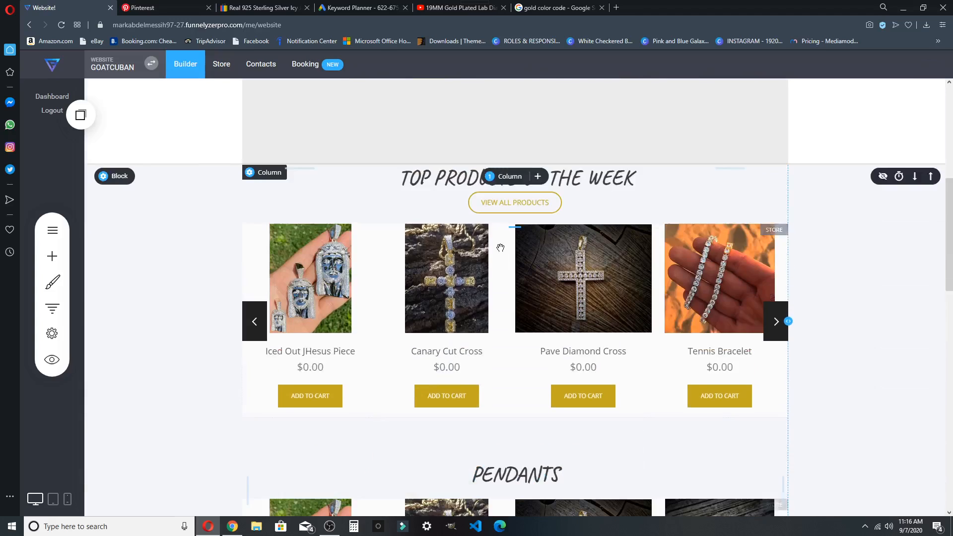
pyautogui.scroll(8, 498, 247)
pyautogui.scroll(-12, 430, 248)
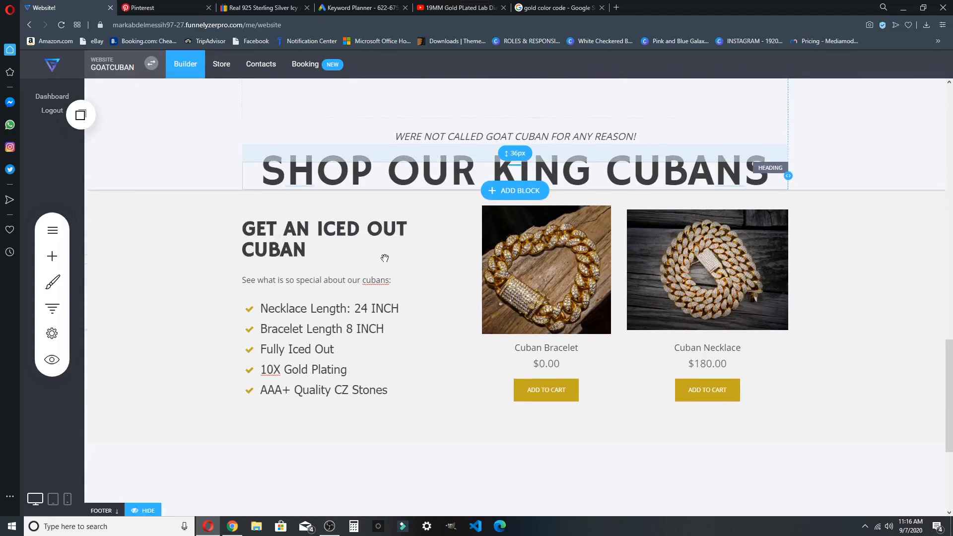
pyautogui.scroll(-4, 385, 258)
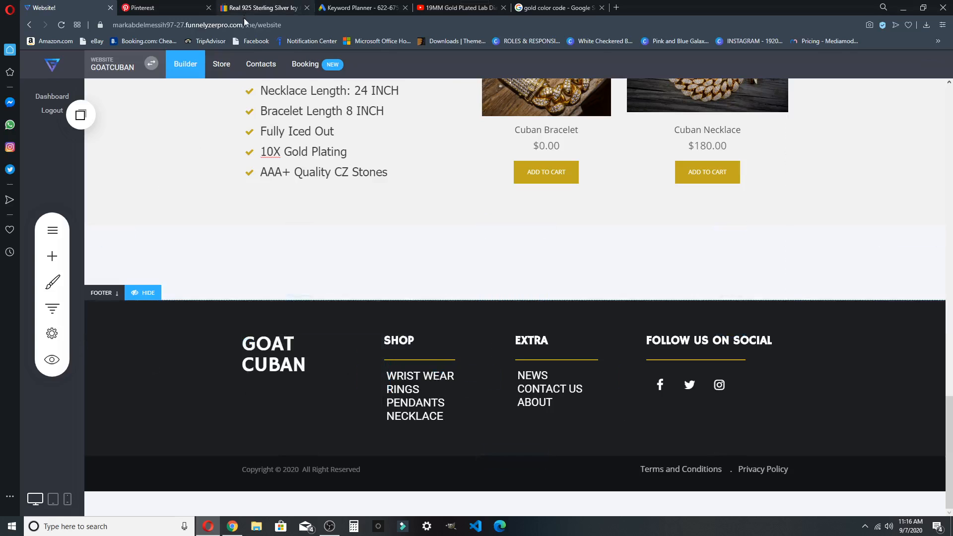
# Switch to the mobile layout and set the font size of the footer's SHOP menu to 17px
pyautogui.click(68, 502)
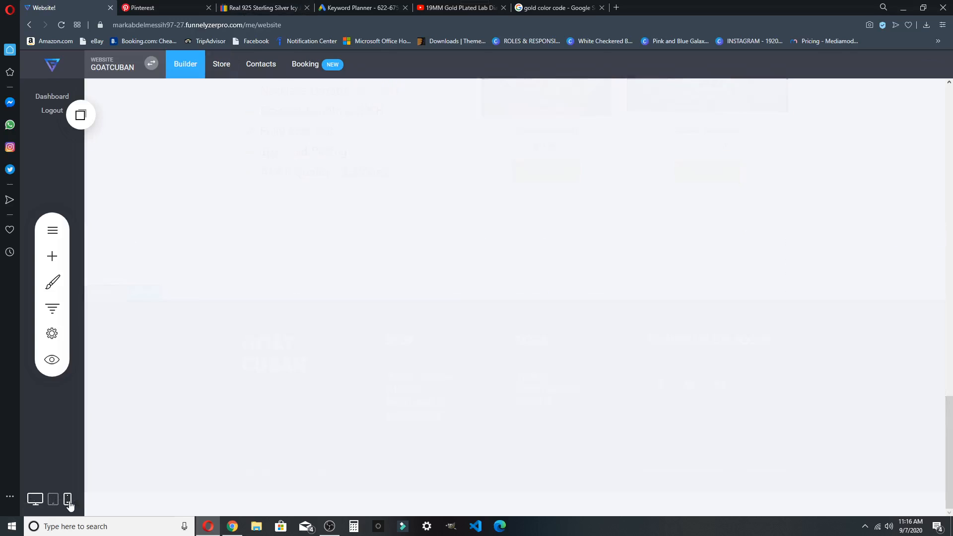
pyautogui.scroll(-3, 481, 298)
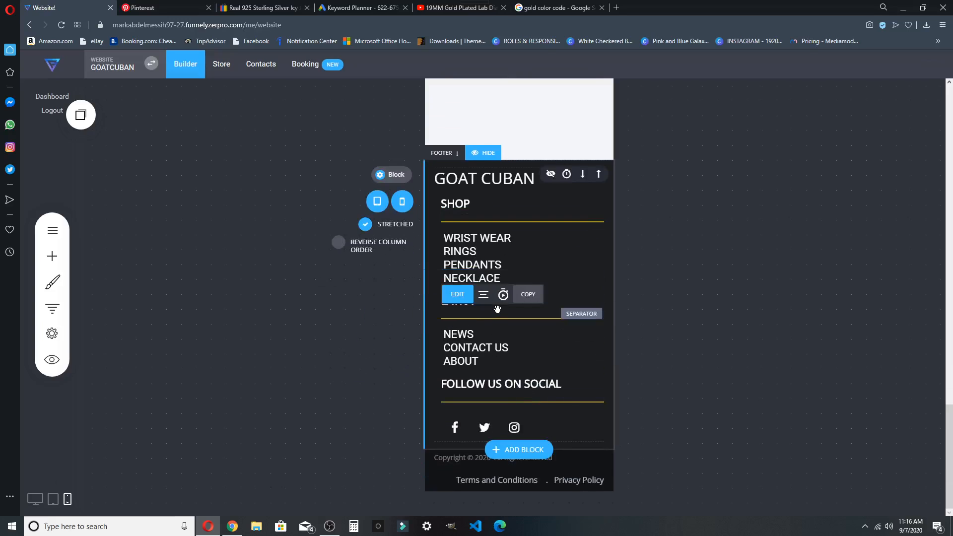
pyautogui.click(535, 251)
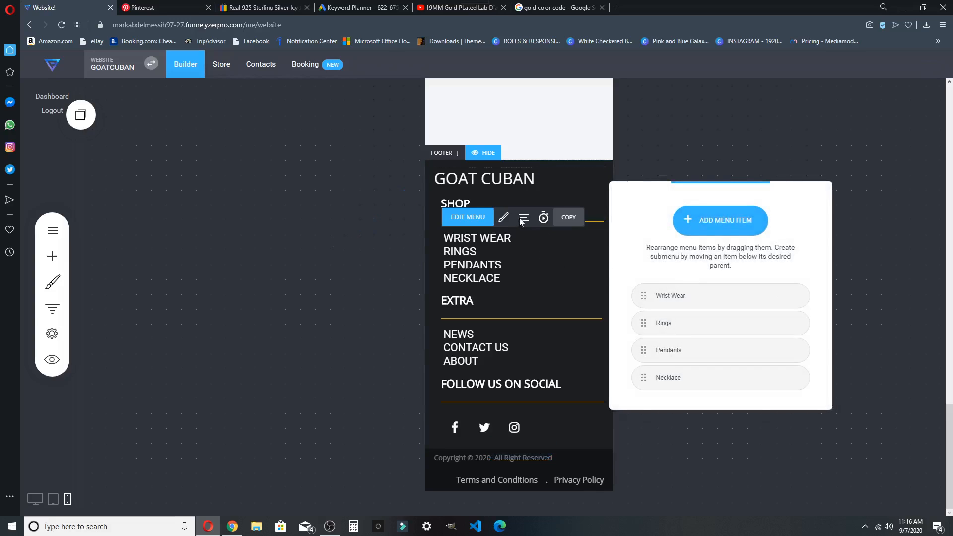
pyautogui.click(505, 215)
pyautogui.click(532, 268)
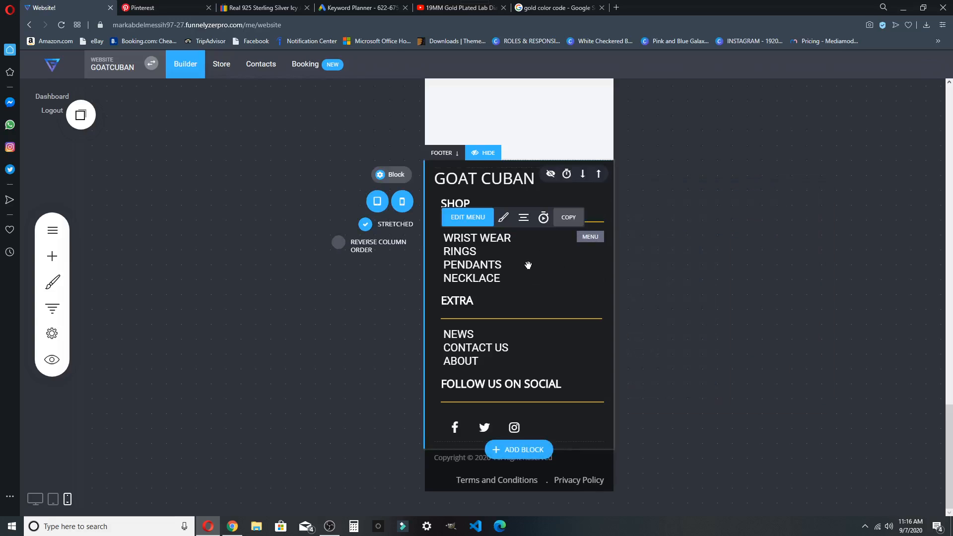
pyautogui.click(501, 223)
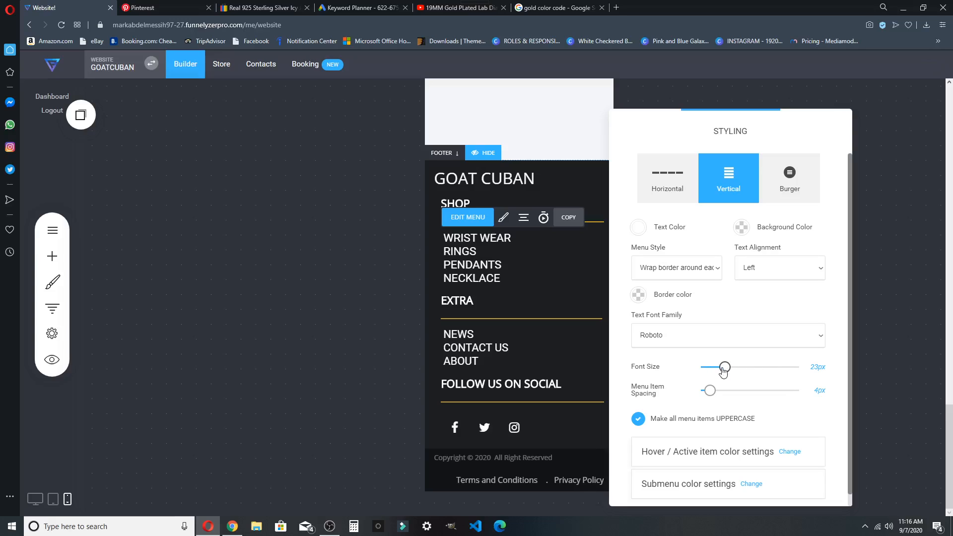
pyautogui.moveTo(724, 371); pyautogui.dragTo(712, 374)
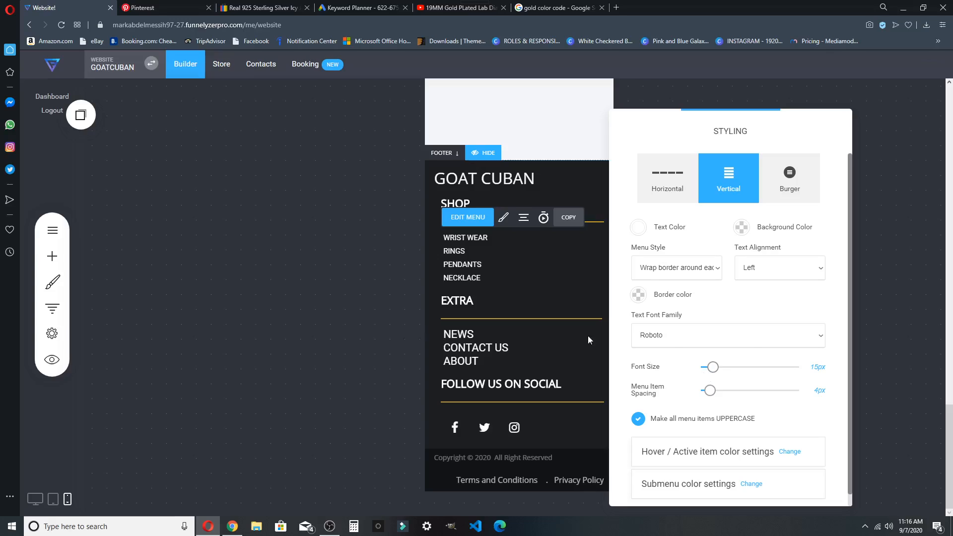
pyautogui.moveTo(713, 367); pyautogui.dragTo(717, 367)
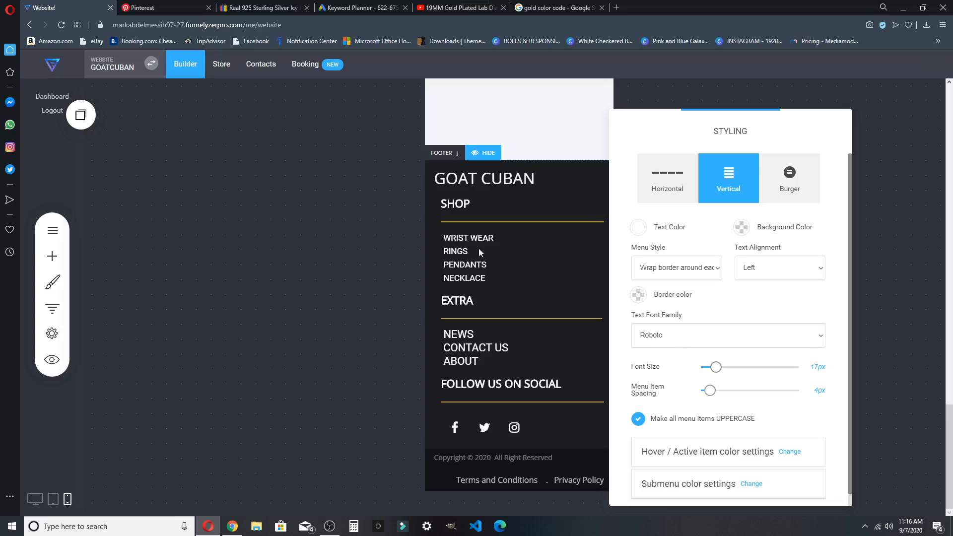
# Set the font size of the footer's EXTRA menu to 17px and save the changes
pyautogui.click(526, 338)
pyautogui.click(508, 320)
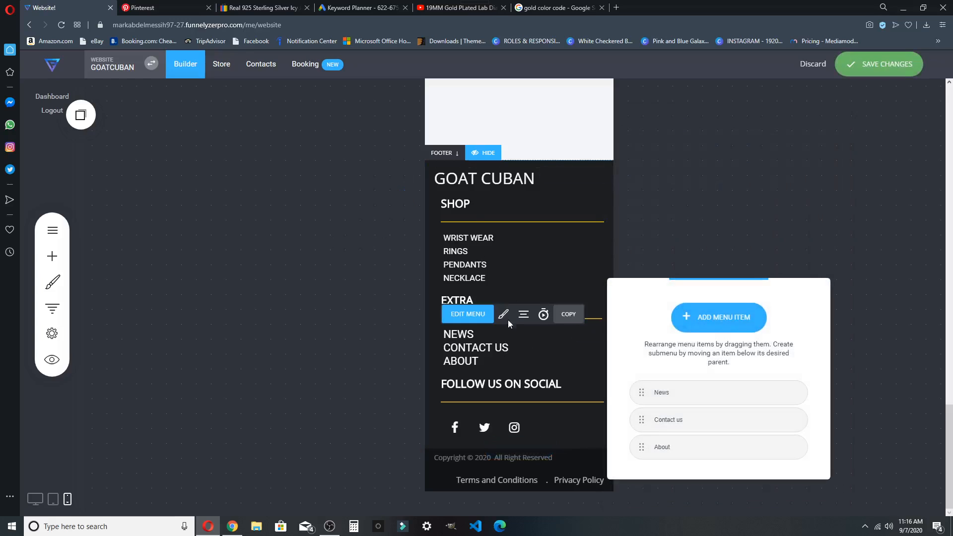
pyautogui.click(503, 315)
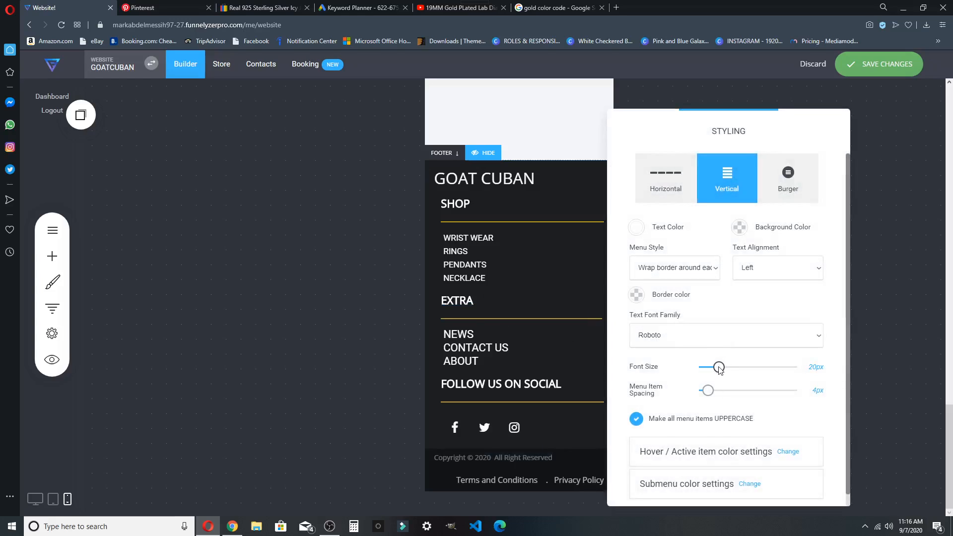
pyautogui.moveTo(718, 368); pyautogui.dragTo(713, 371)
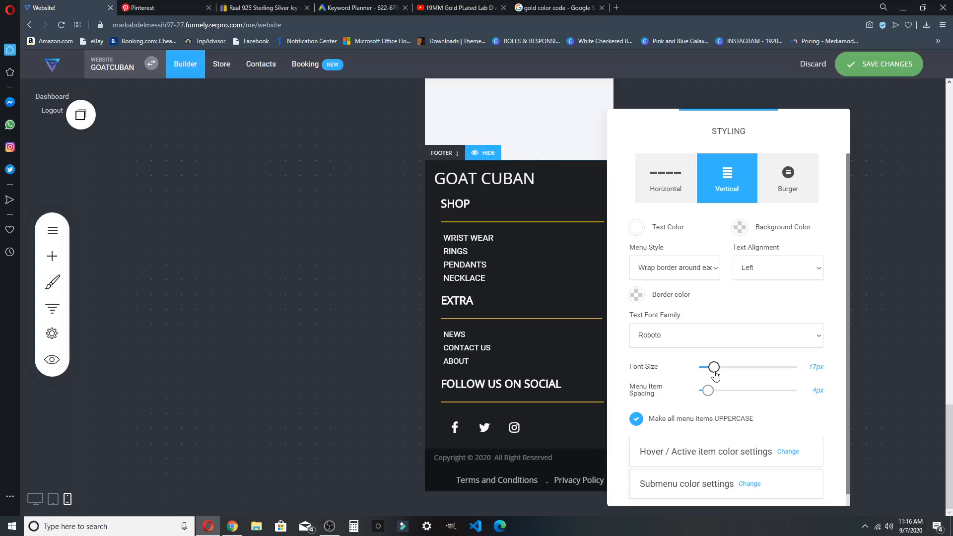
pyautogui.click(527, 314)
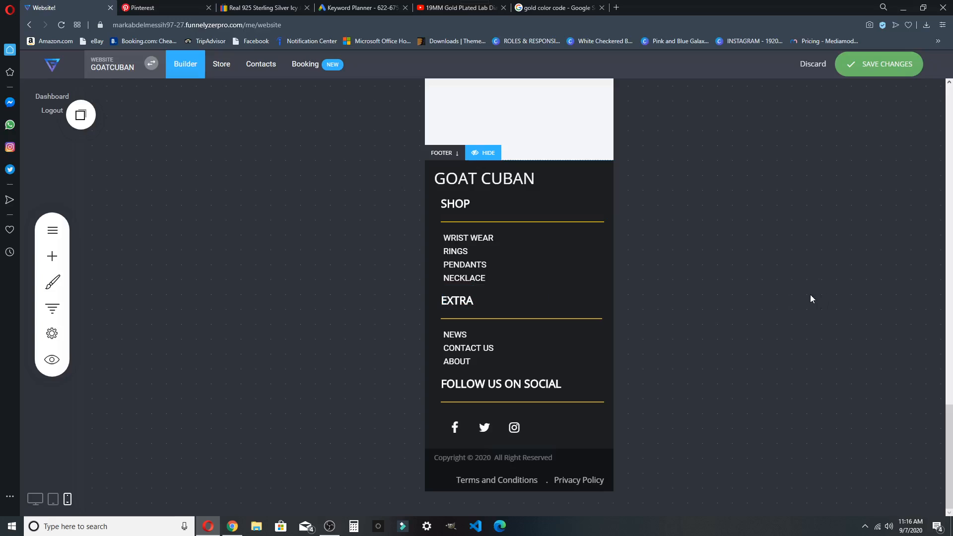
pyautogui.click(889, 73)
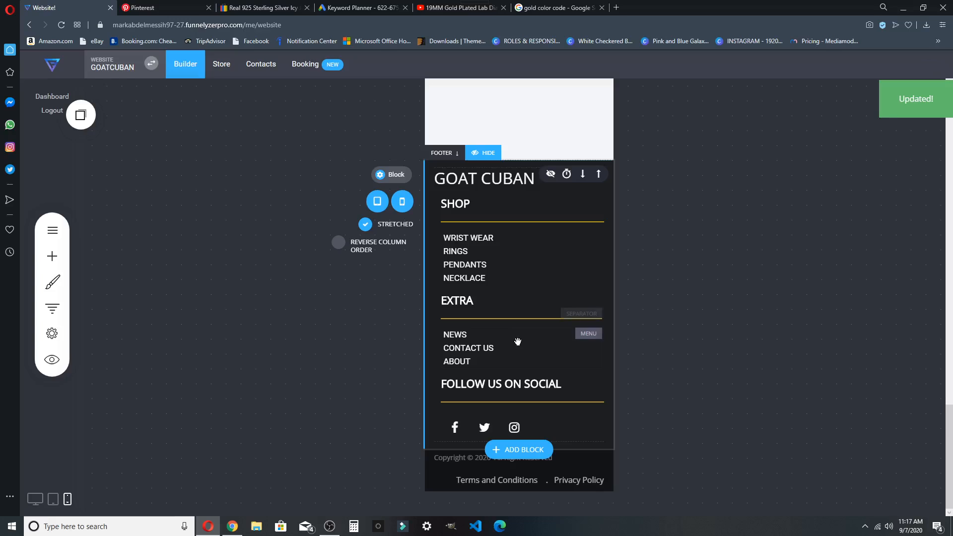
# Center the social media icons and the FOLLOW US ON SOCIAL heading in the mobile footer
pyautogui.click(529, 426)
pyautogui.click(503, 400)
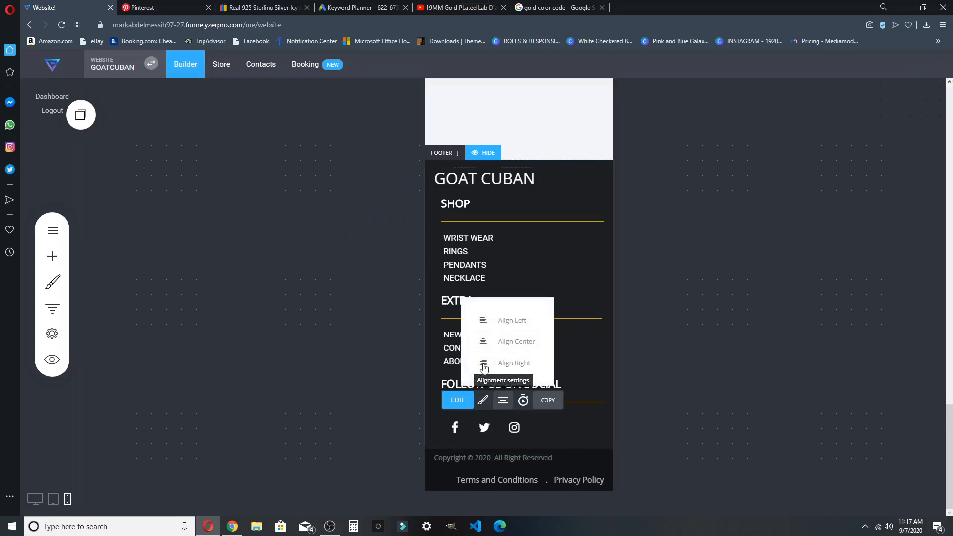
pyautogui.click(499, 341)
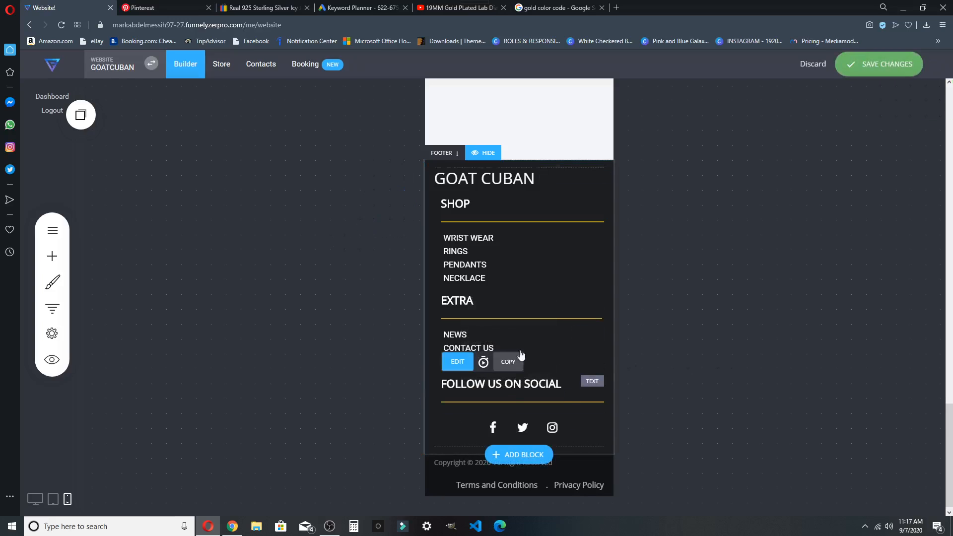
pyautogui.click(446, 361)
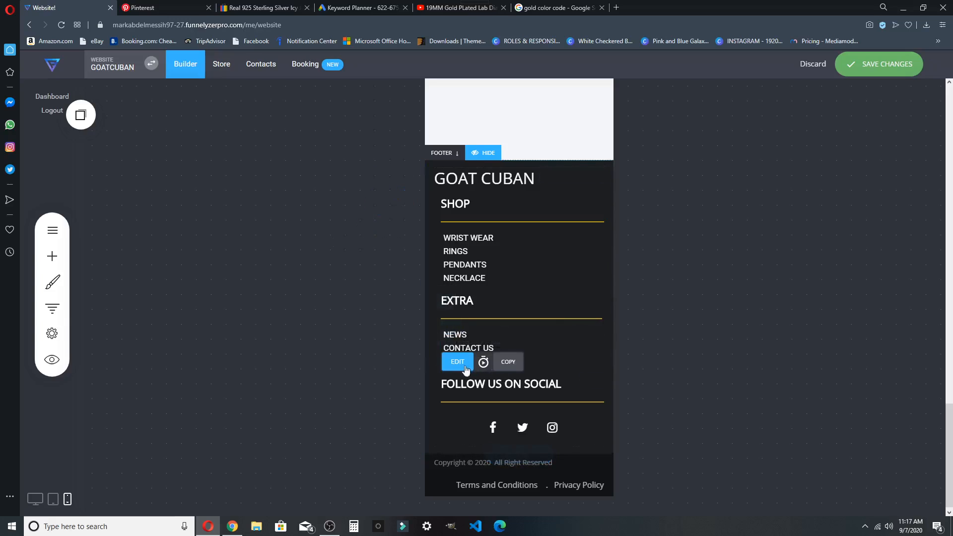
pyautogui.click(459, 363)
pyautogui.click(530, 364)
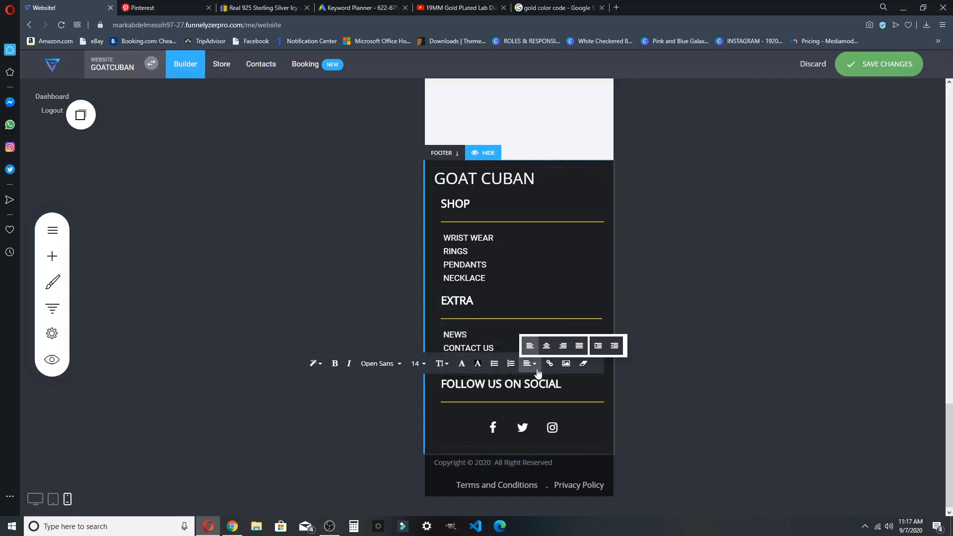
pyautogui.click(549, 343)
pyautogui.click(740, 332)
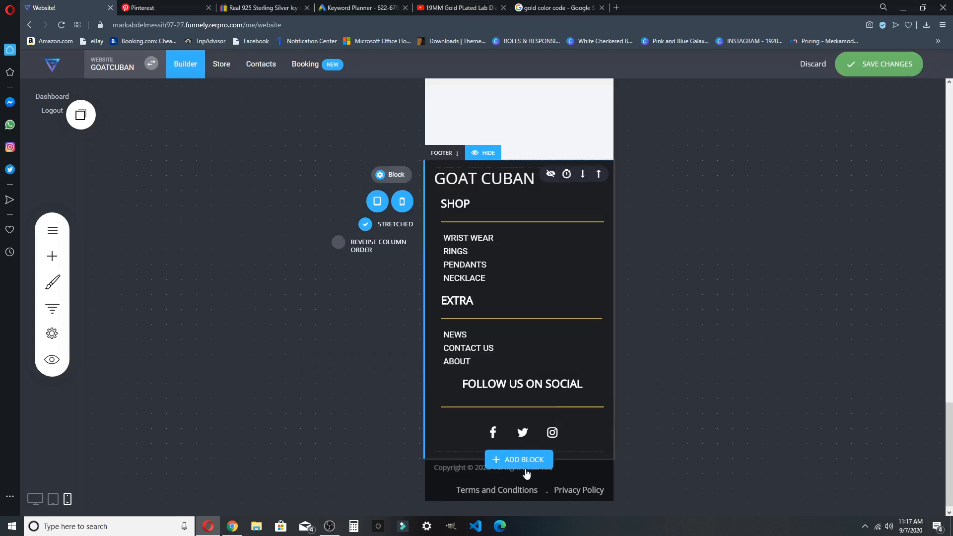
# Center the copyright text at the bottom of the mobile footer
pyautogui.click(449, 470)
pyautogui.click(452, 450)
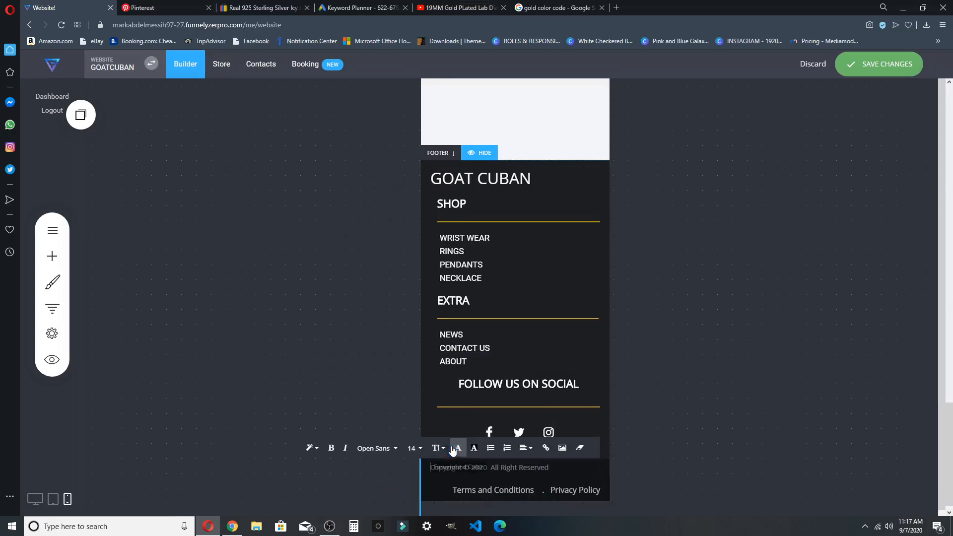
pyautogui.click(523, 448)
pyautogui.click(551, 433)
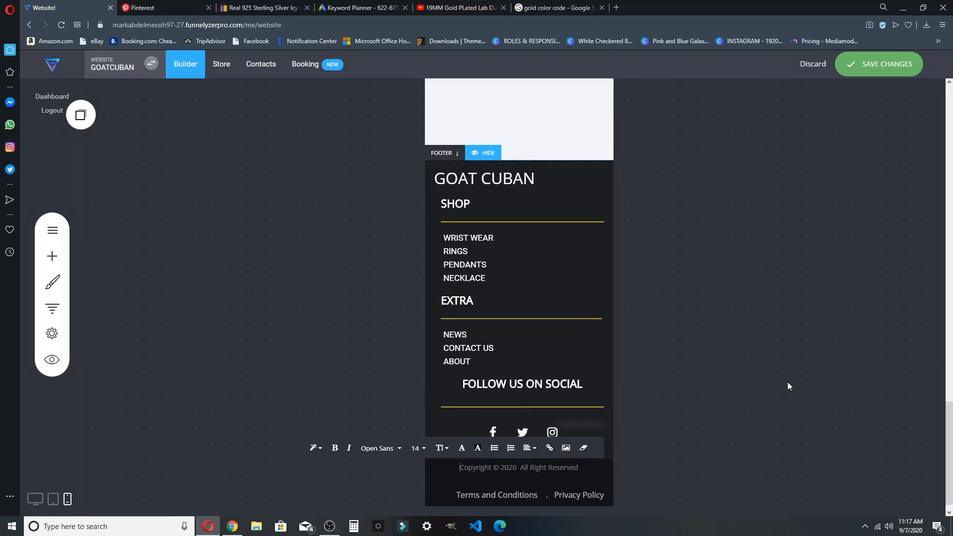
# Center the Terms and Conditions and Privacy Policy line in the mobile footer and save the changes
pyautogui.click(470, 475)
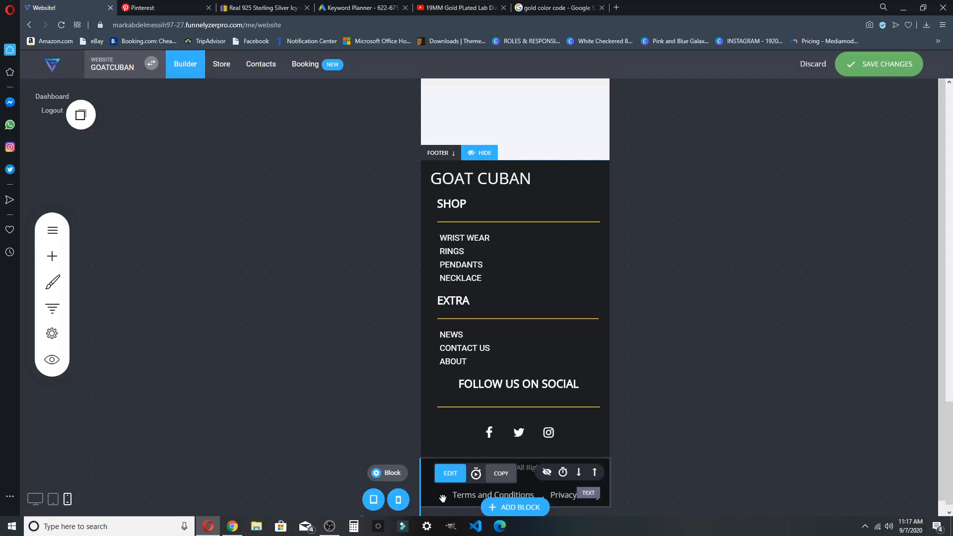
pyautogui.click(452, 472)
pyautogui.click(530, 475)
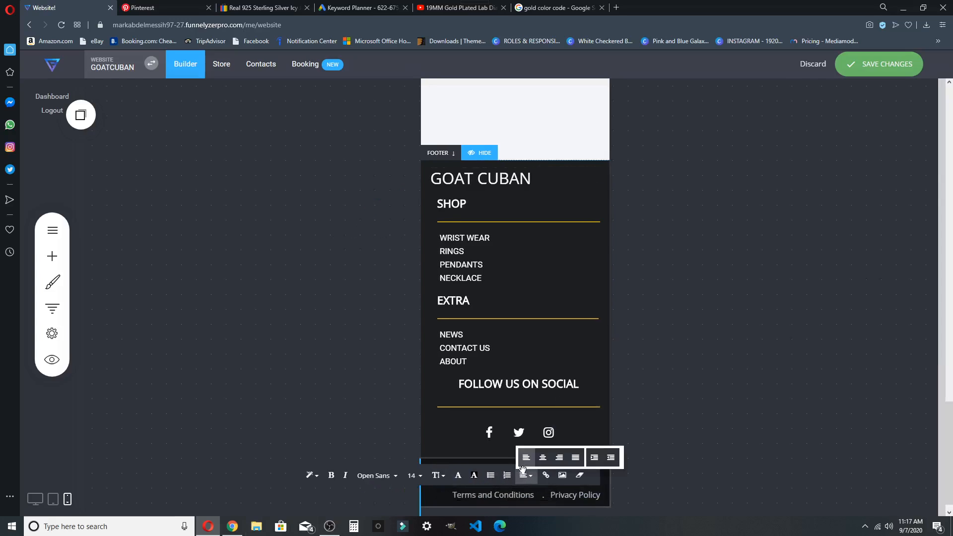
pyautogui.click(543, 459)
pyautogui.click(718, 364)
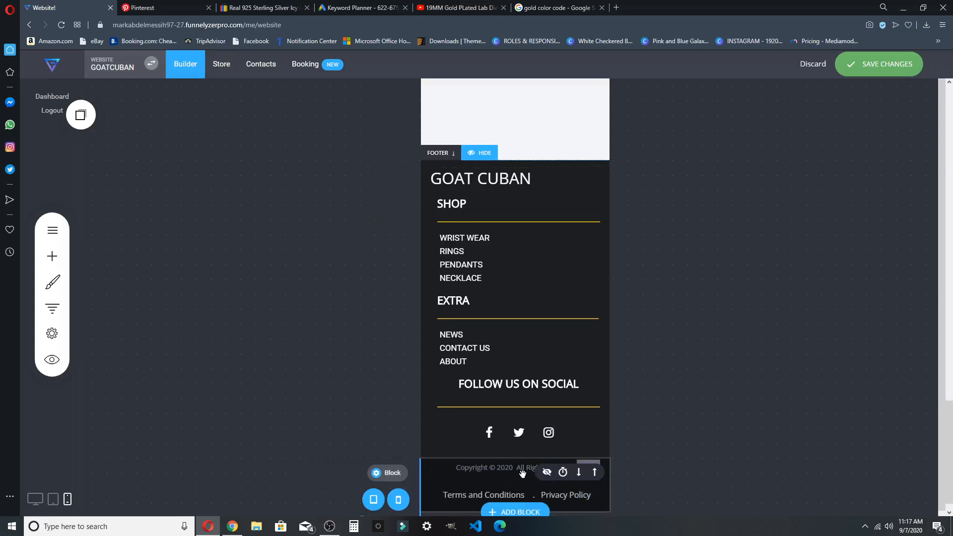
pyautogui.click(879, 64)
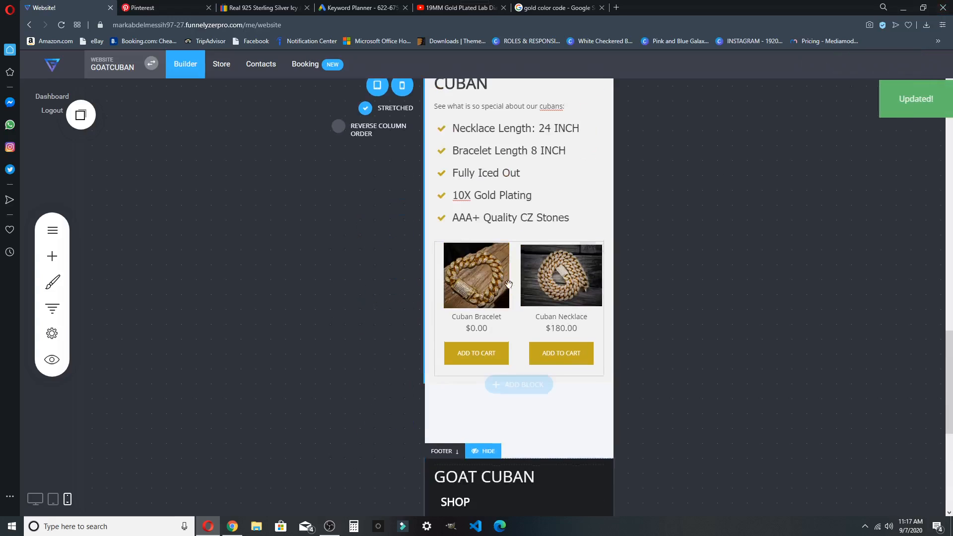
# Check the GOAT15 promo code text in the mobile hero banner
pyautogui.scroll(8, 544, 267)
pyautogui.scroll(10, 544, 266)
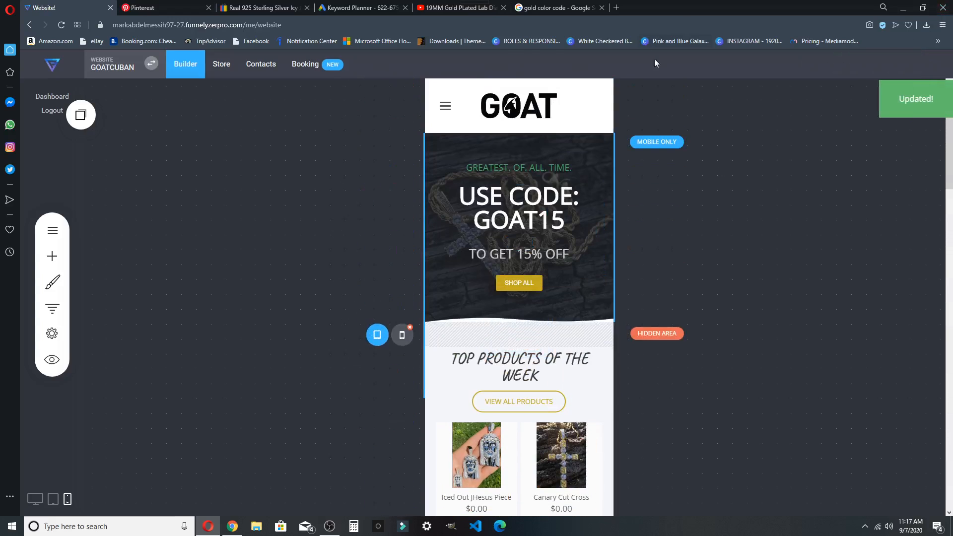
pyautogui.click(486, 219)
pyautogui.moveTo(475, 219); pyautogui.dragTo(620, 220)
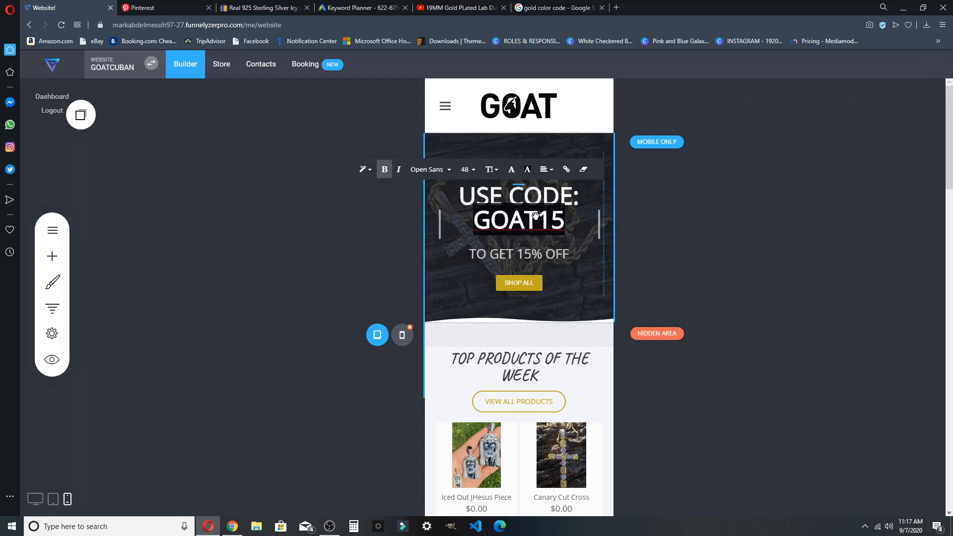
pyautogui.click(335, 217)
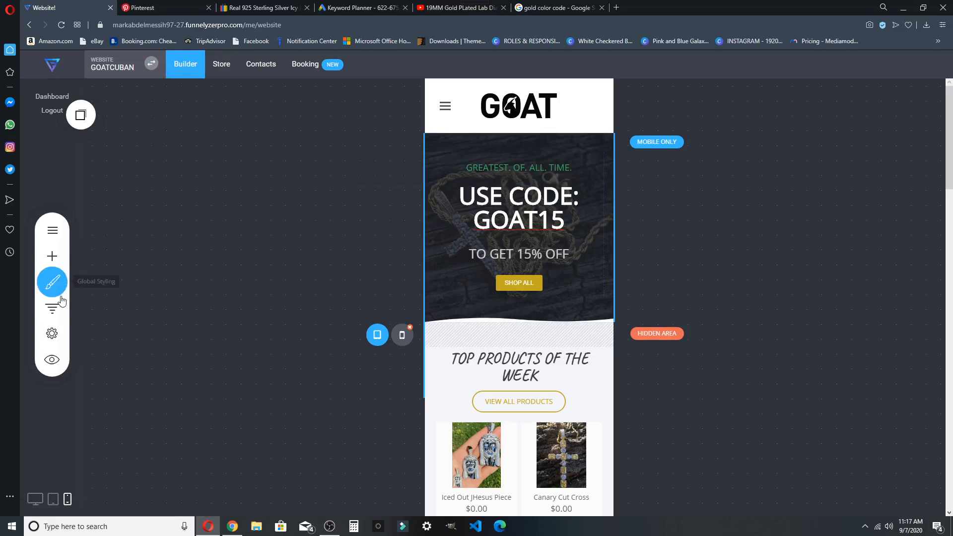
# Start a new percent discount in the store's Discounts section
pyautogui.click(218, 65)
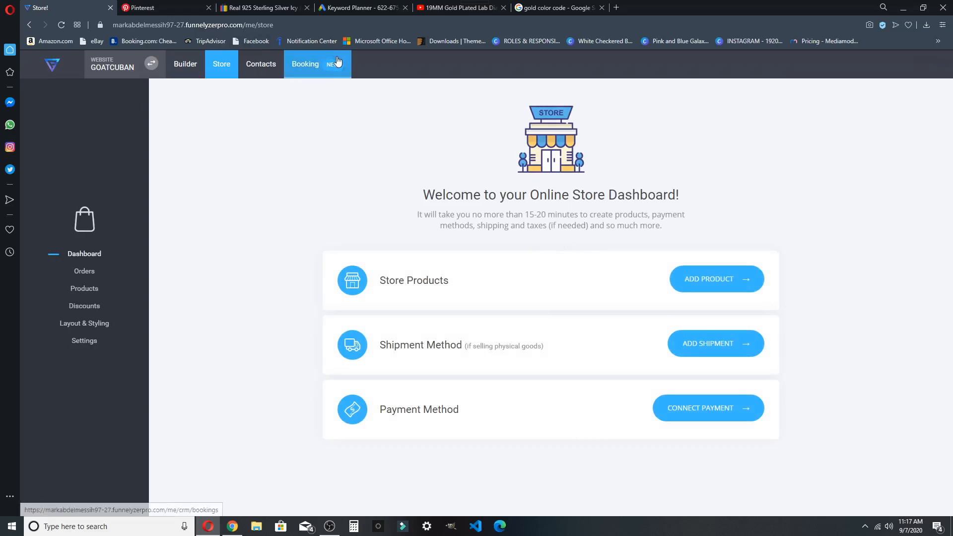
pyautogui.click(85, 306)
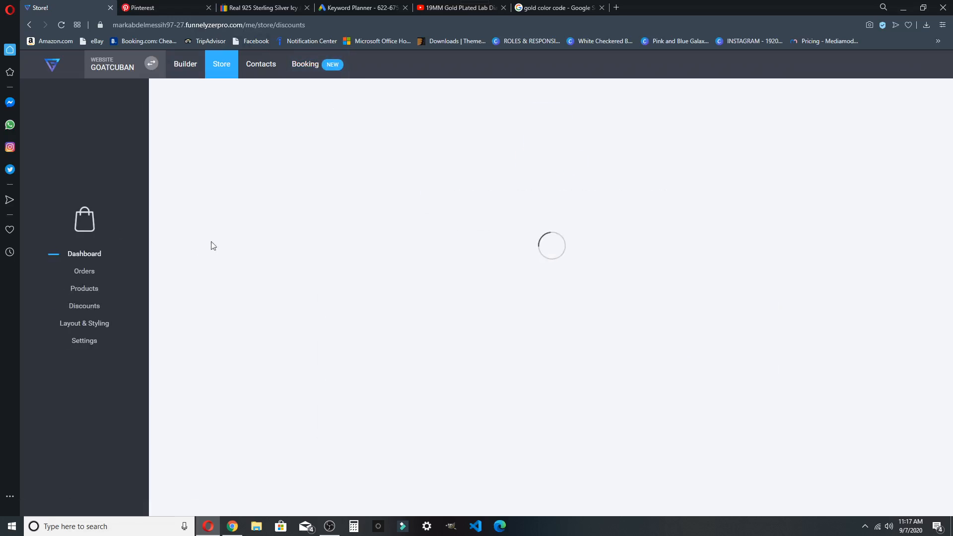
pyautogui.click(790, 185)
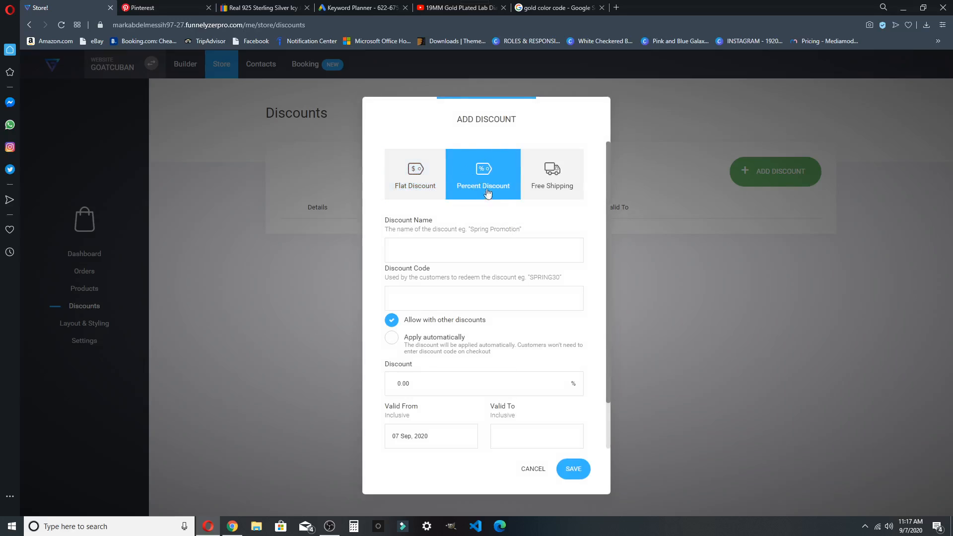
pyautogui.click(415, 293)
pyautogui.click(492, 256)
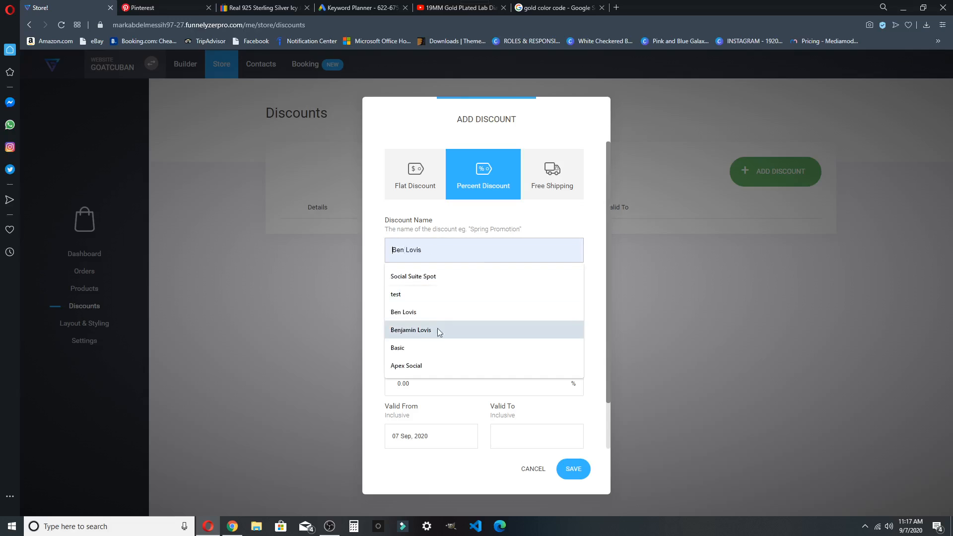
pyautogui.click(413, 288)
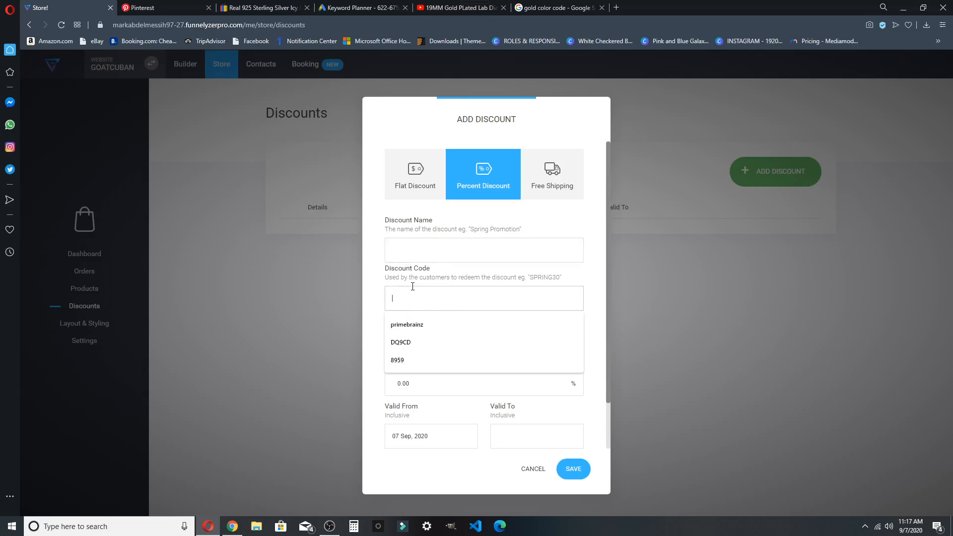
pyautogui.click(375, 283)
# Set the discount to 15% and disallow combining it with other discounts
pyautogui.scroll(-1, 449, 376)
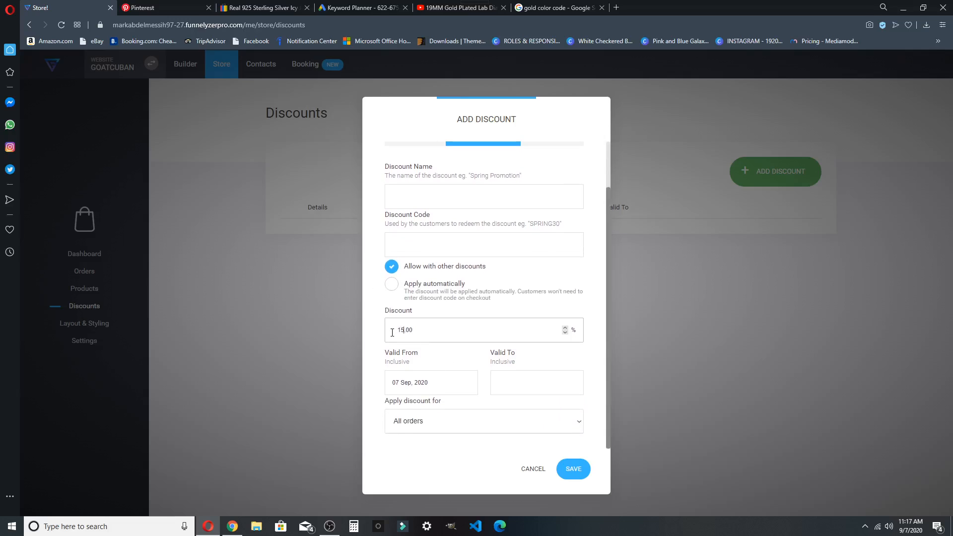
pyautogui.click(404, 331)
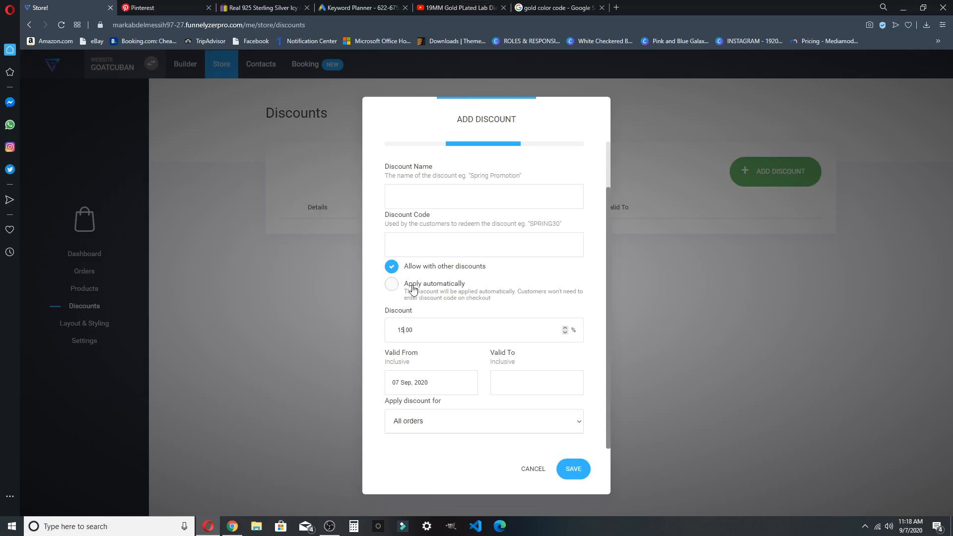
pyautogui.scroll(1, 441, 279)
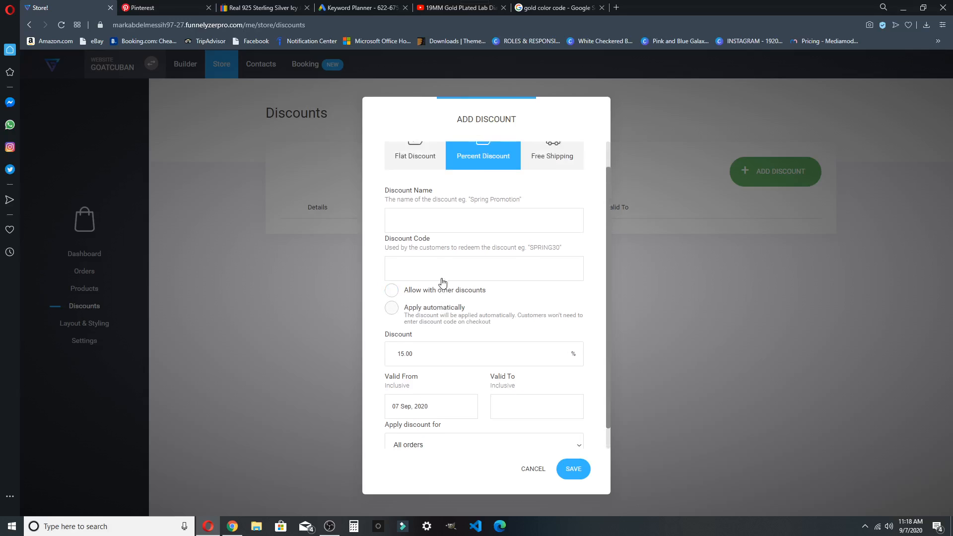
pyautogui.scroll(-1, 441, 307)
pyautogui.scroll(1, 445, 395)
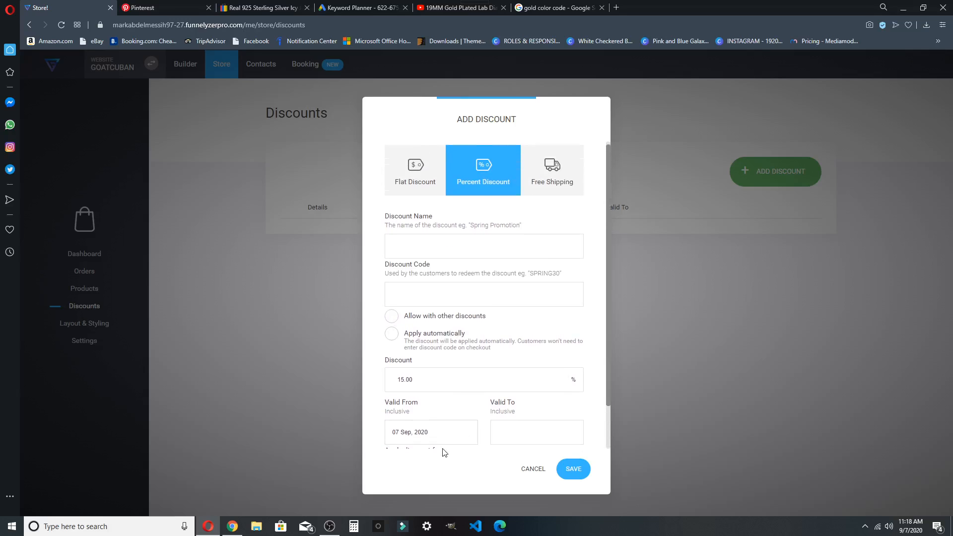
# Review which orders, member groups, categories or products the discount can be applied to
pyautogui.scroll(-1, 440, 427)
pyautogui.click(434, 425)
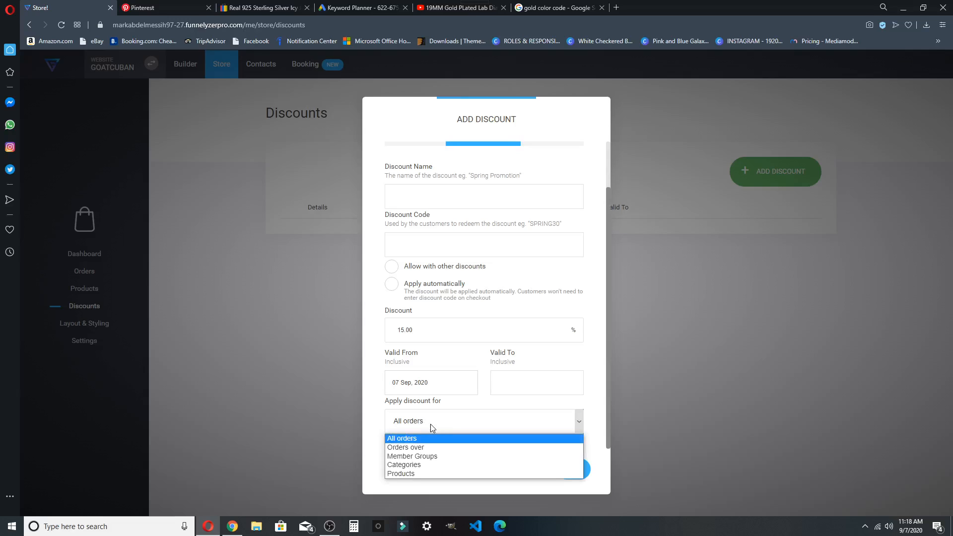
pyautogui.click(373, 362)
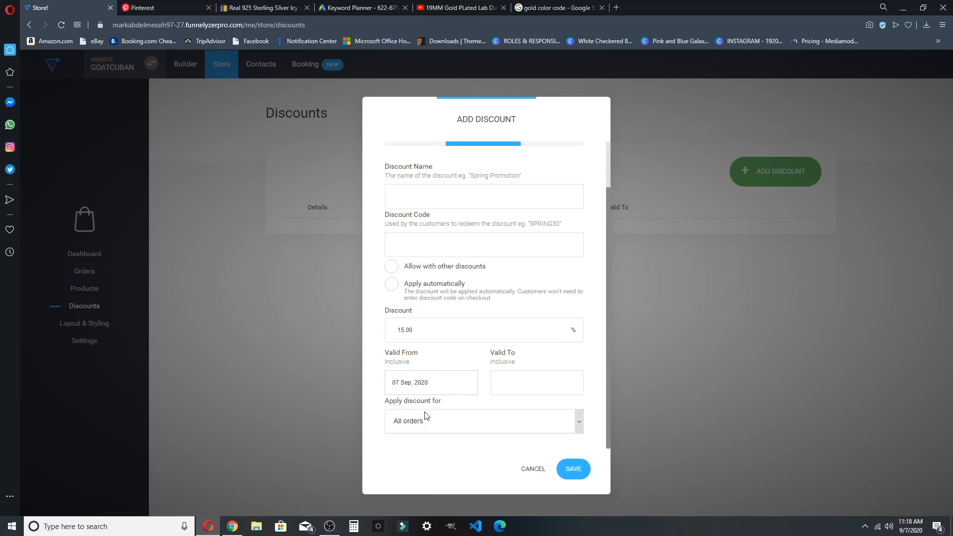
pyautogui.click(425, 427)
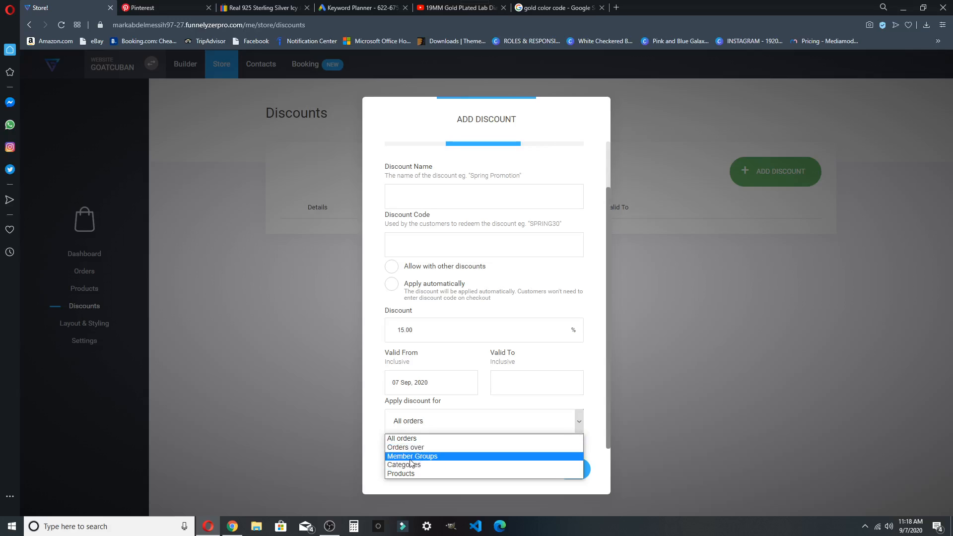
pyautogui.click(375, 409)
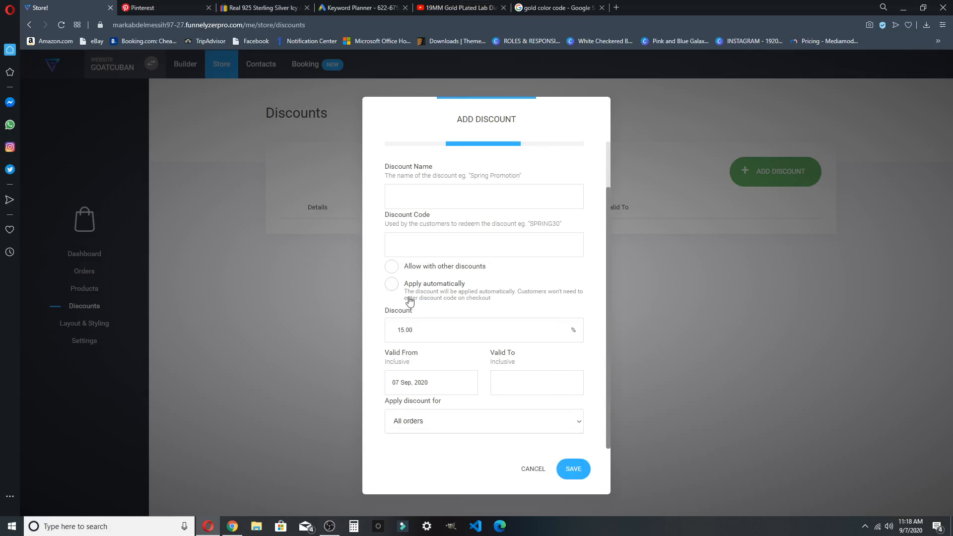
pyautogui.scroll(1, 410, 302)
pyautogui.scroll(-1, 418, 445)
pyautogui.scroll(1, 419, 348)
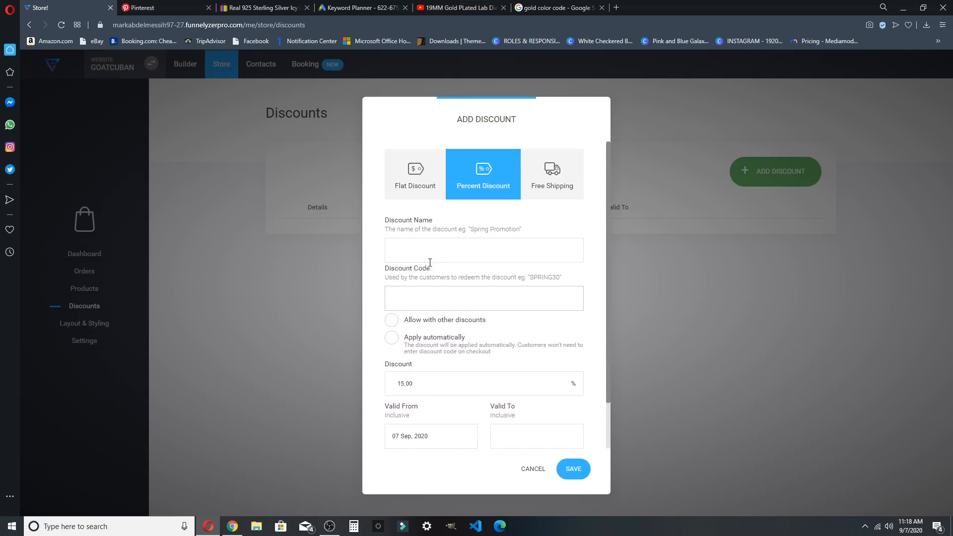
# Name the discount "15% Off at Mobile Screen", give it the code GOAT15 and save it
pyautogui.click(412, 249)
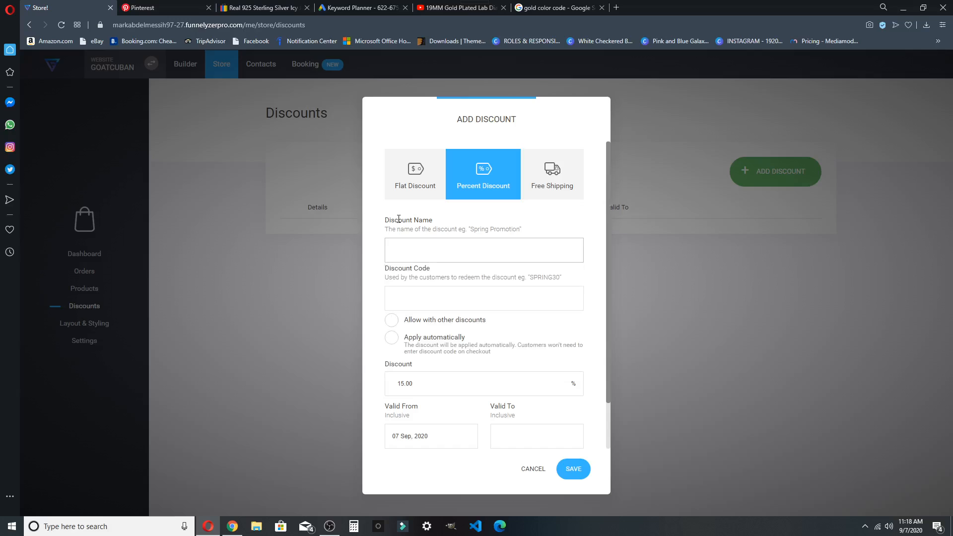
pyautogui.scroll(-1, 395, 348)
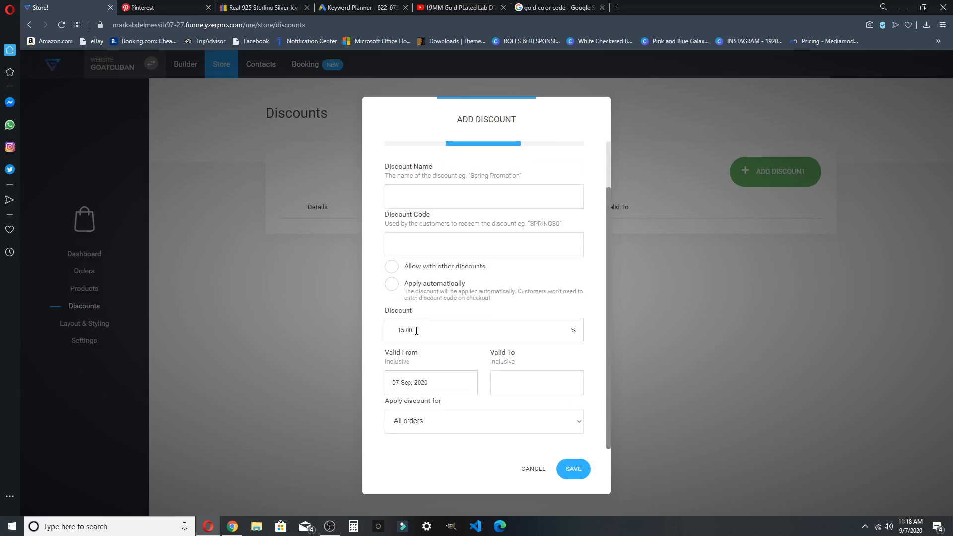
pyautogui.scroll(1, 413, 326)
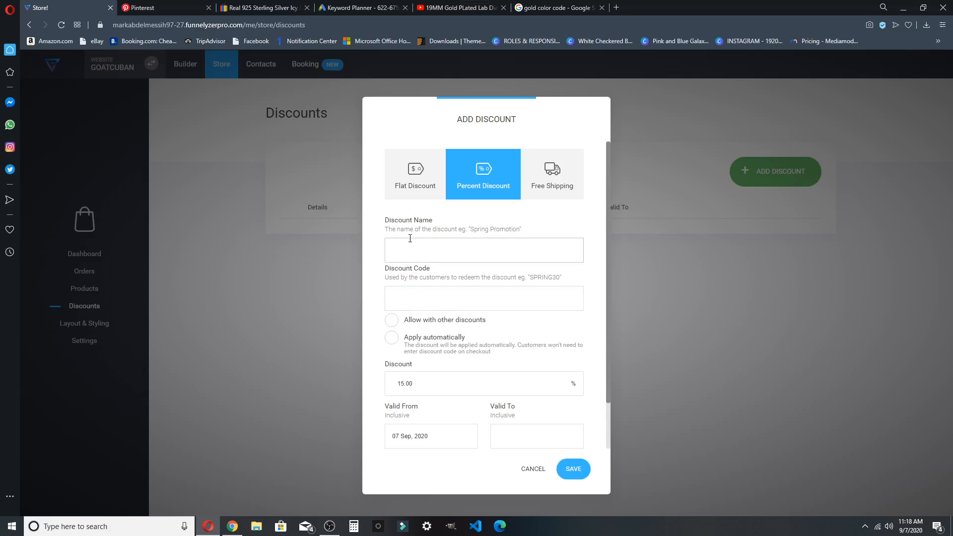
pyautogui.scroll(-1, 420, 402)
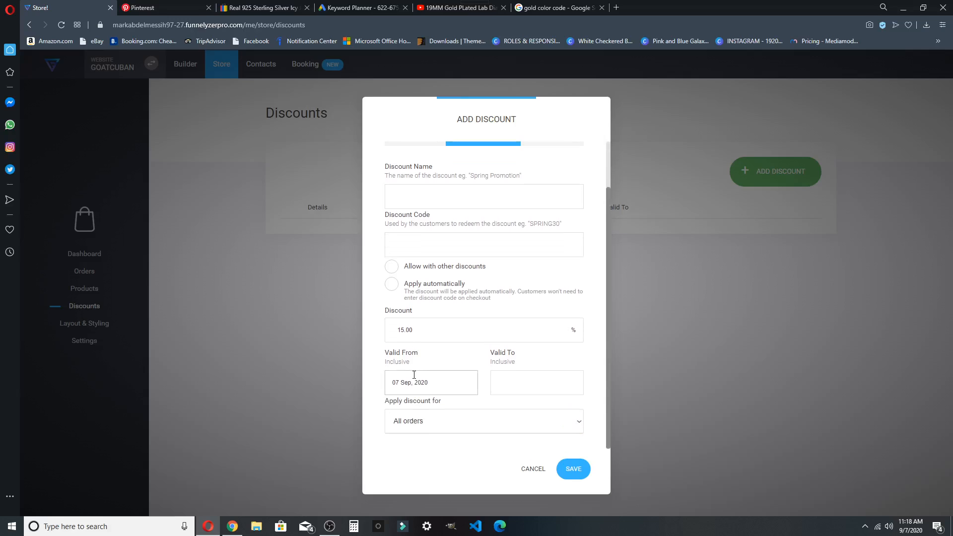
pyautogui.scroll(1, 414, 382)
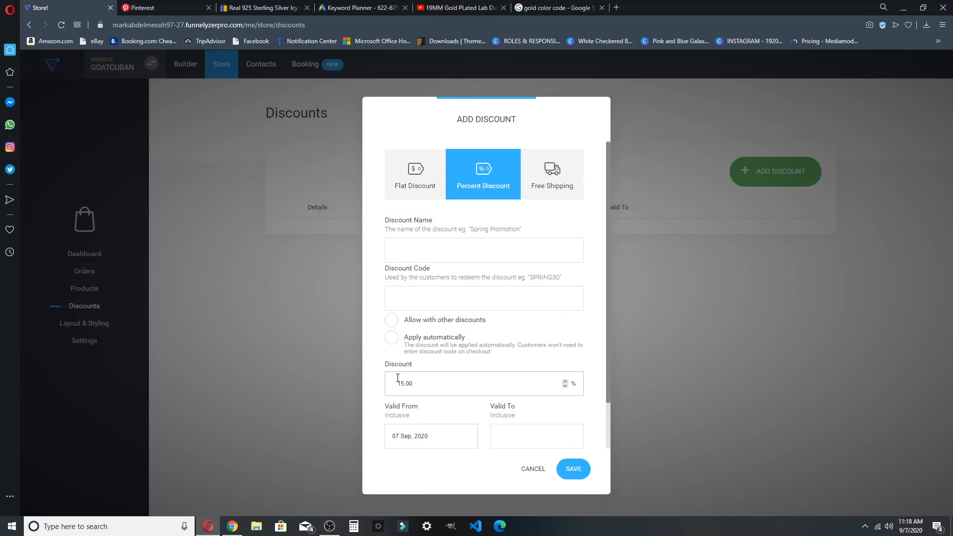
pyautogui.click(442, 256)
pyautogui.write('15% Off at Mobile Screen')
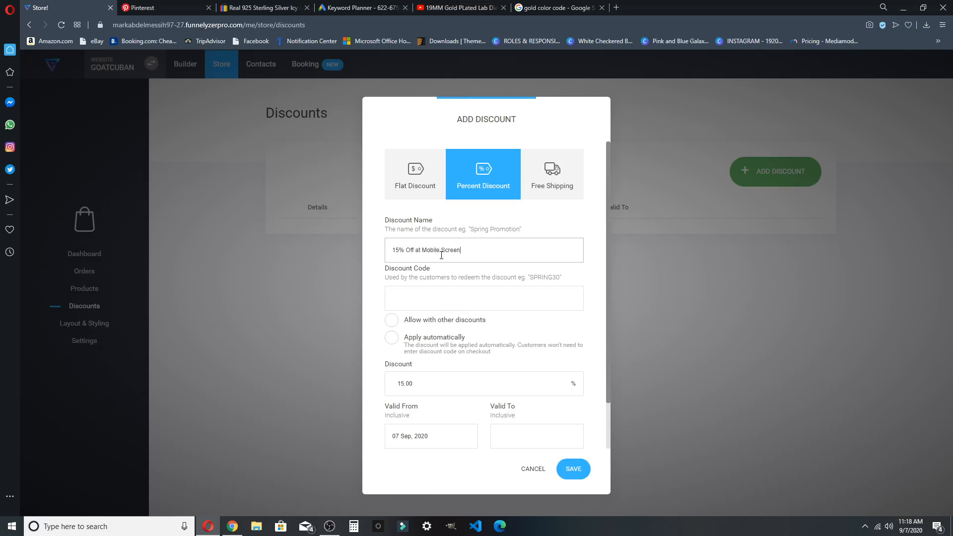
pyautogui.click(451, 298)
pyautogui.write('GOAT15')
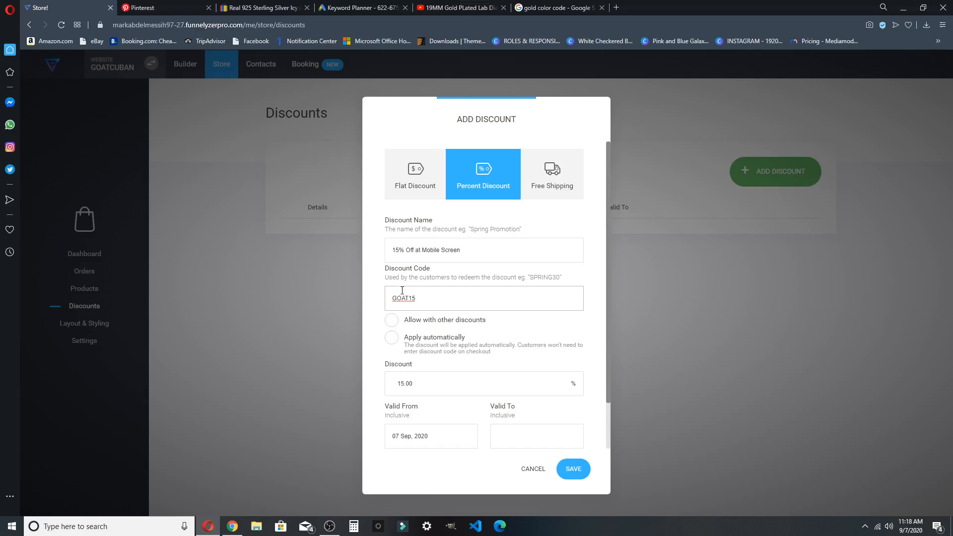
pyautogui.click(573, 475)
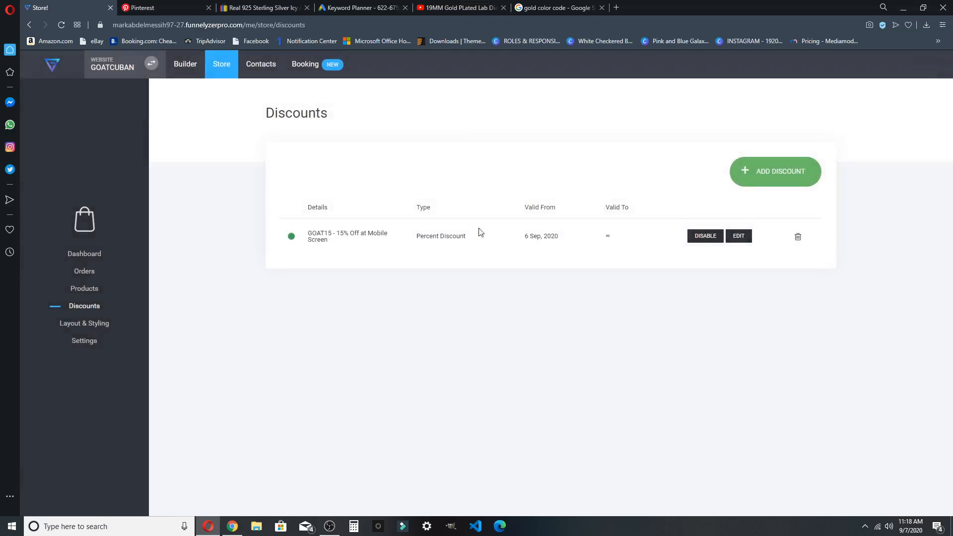
# Open the store's Checkout Page layout for editing in the builder
pyautogui.click(80, 255)
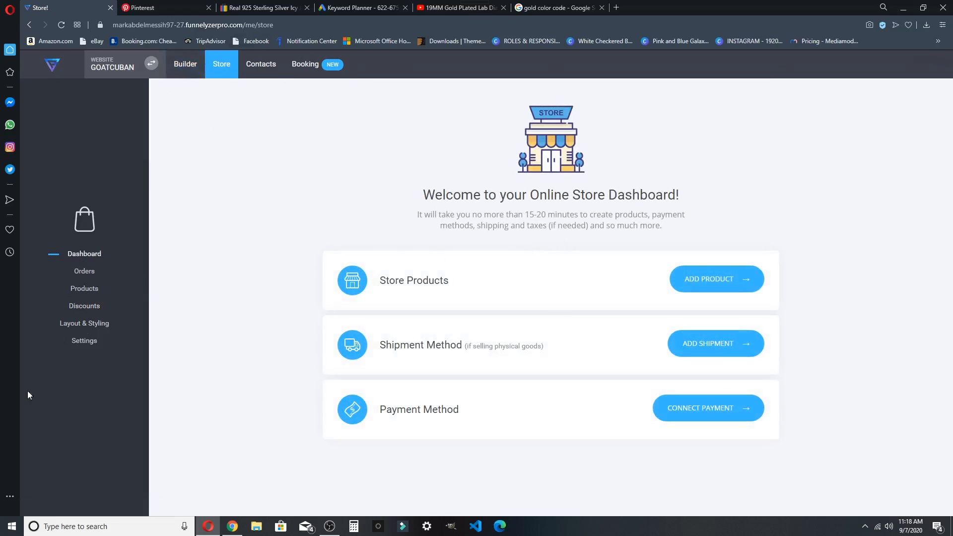
pyautogui.click(78, 324)
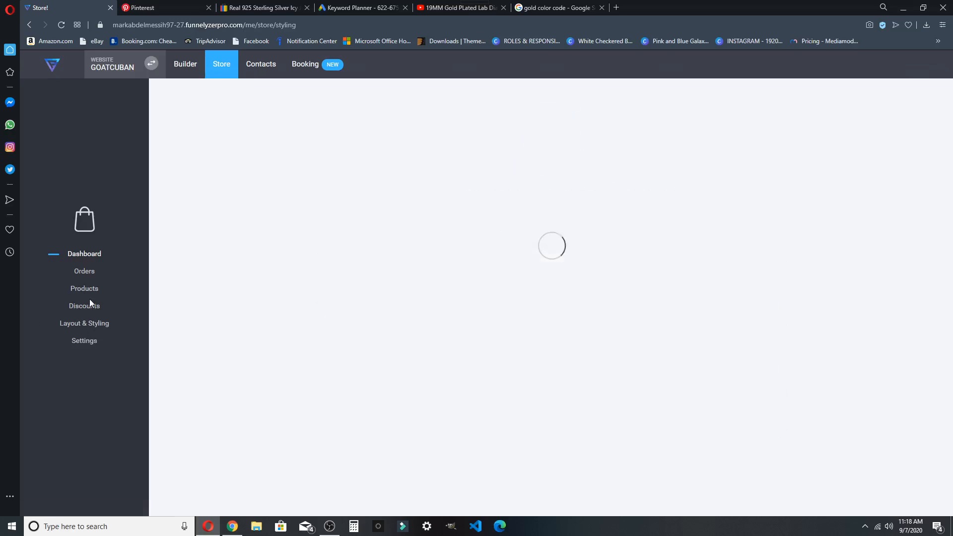
pyautogui.scroll(-4, 693, 285)
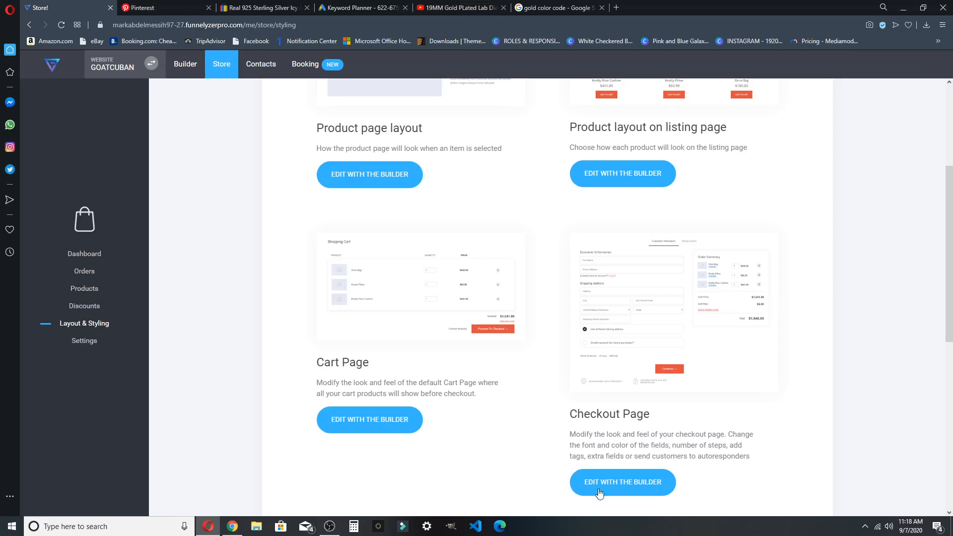
pyautogui.click(599, 492)
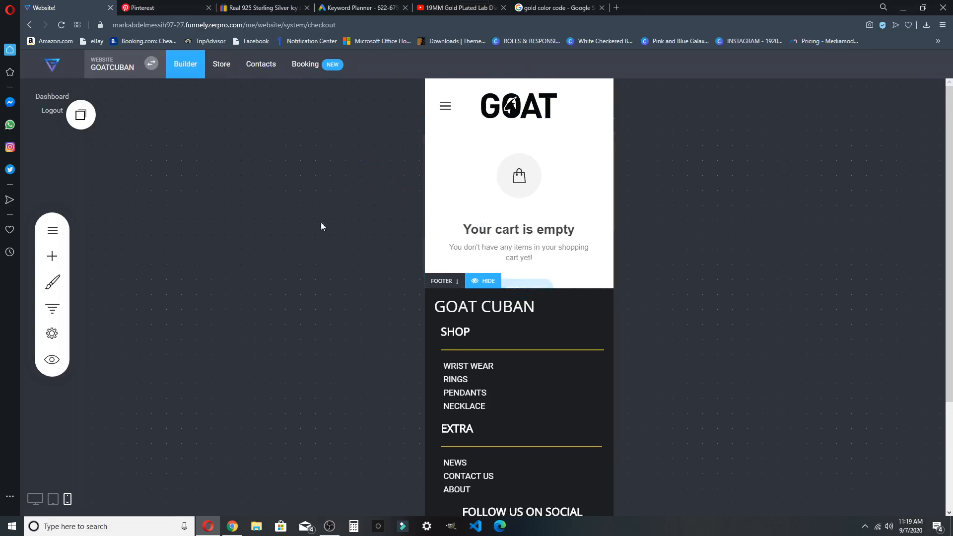
# Preview the desktop site and try to add the Iced Out JHesus Piece from Shop All to the cart
pyautogui.click(34, 499)
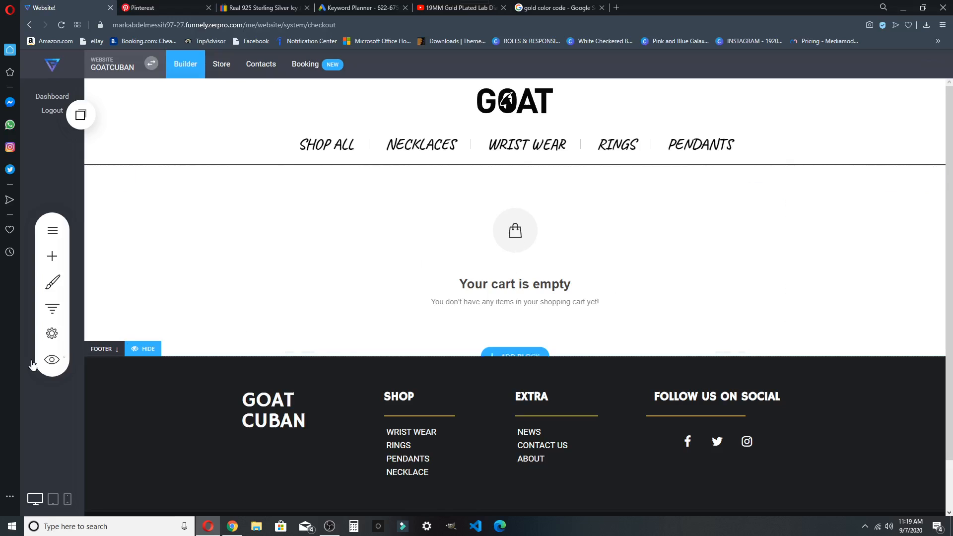
pyautogui.click(53, 359)
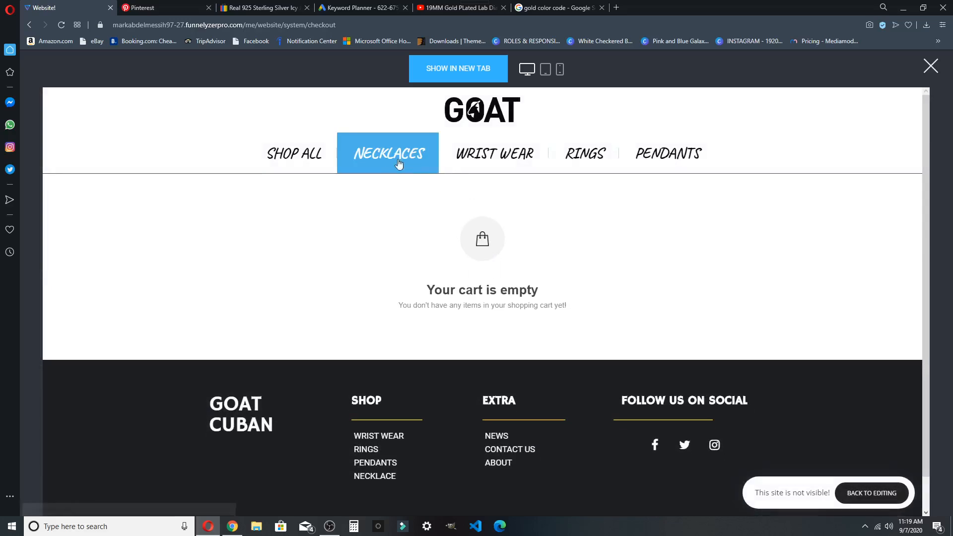
pyautogui.click(306, 156)
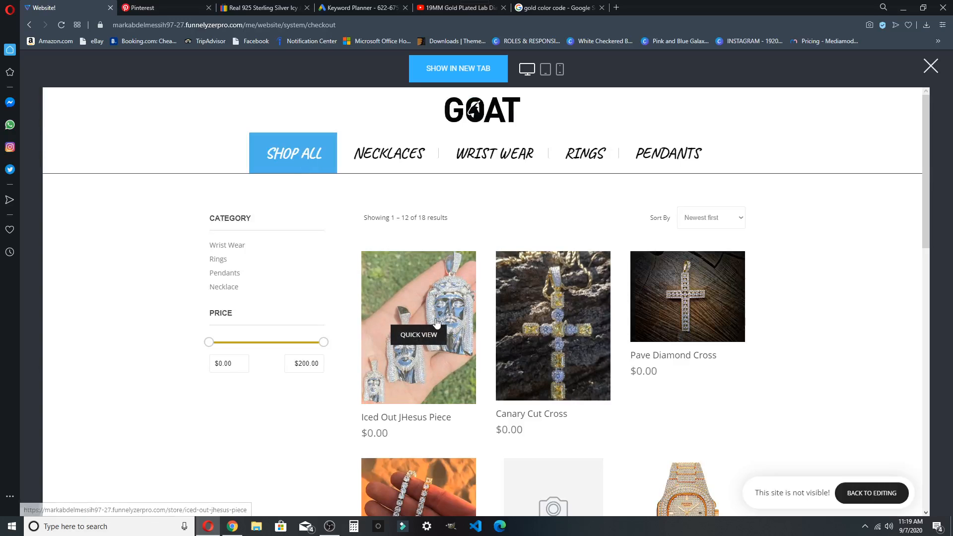
pyautogui.click(419, 328)
pyautogui.click(538, 299)
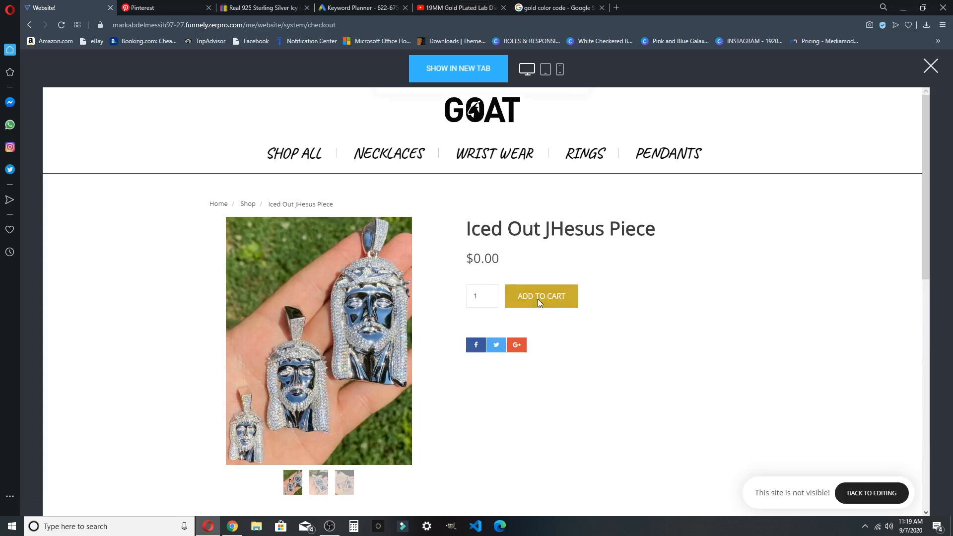
# Add the Rope Bracelet from the Wrist Wear category to the cart through its quick view
pyautogui.click(480, 164)
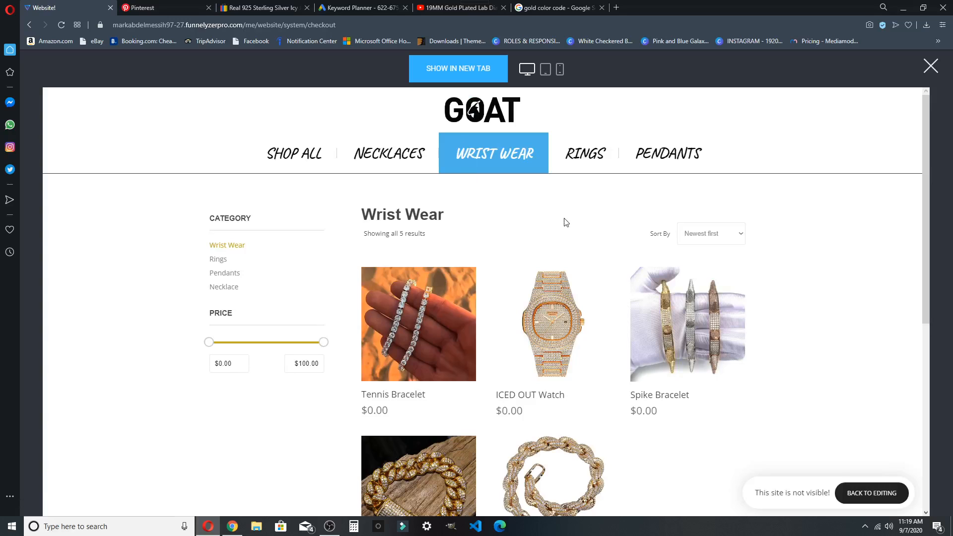
pyautogui.scroll(-4, 547, 433)
pyautogui.click(554, 312)
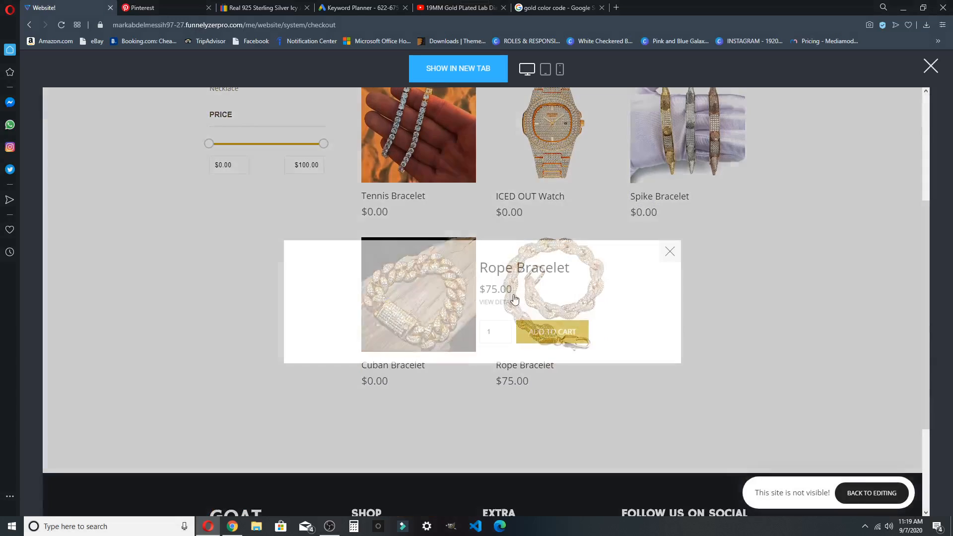
pyautogui.click(553, 284)
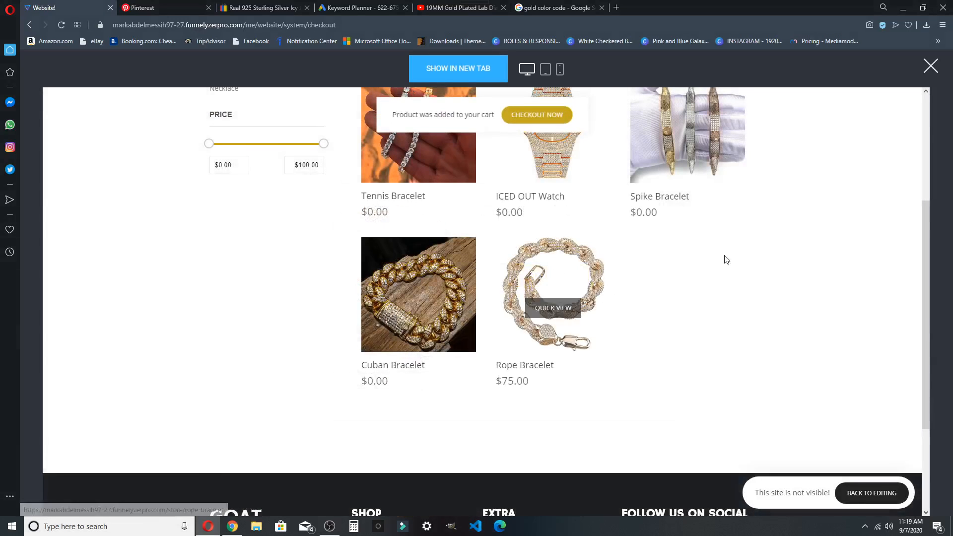
# Leave the preview and reload the checkout page in the builder to review its customer form and order summary
pyautogui.scroll(3, 745, 224)
pyautogui.click(932, 67)
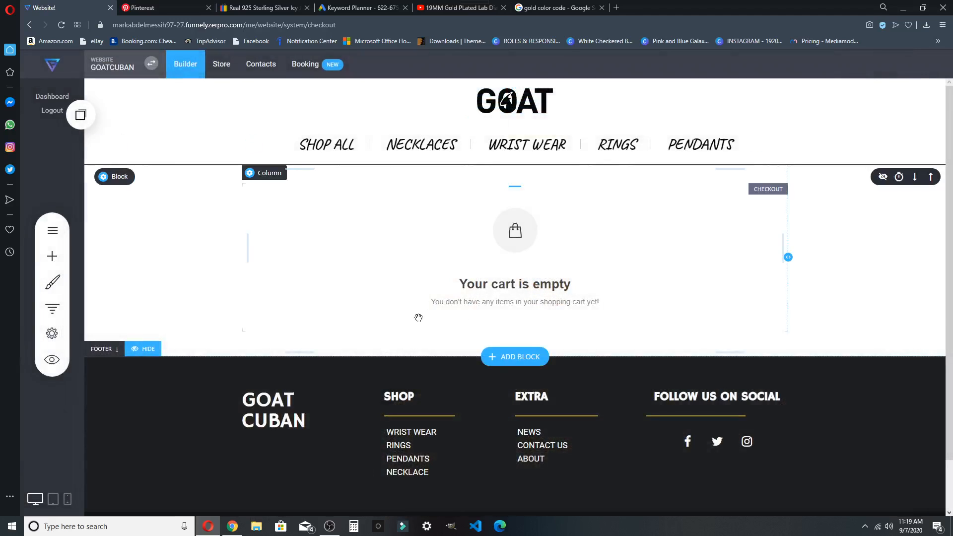
pyautogui.rightClick(206, 122)
pyautogui.click(219, 148)
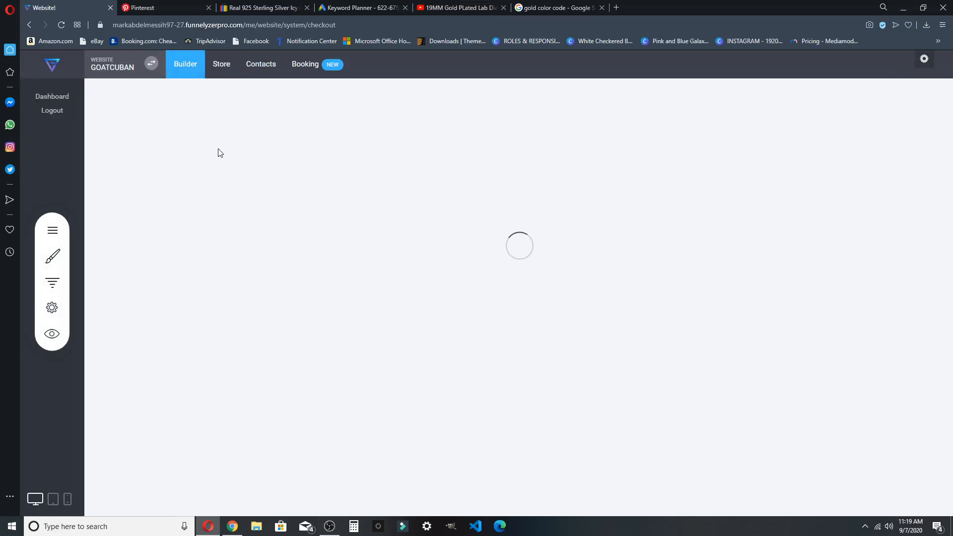
pyautogui.scroll(-1, 586, 468)
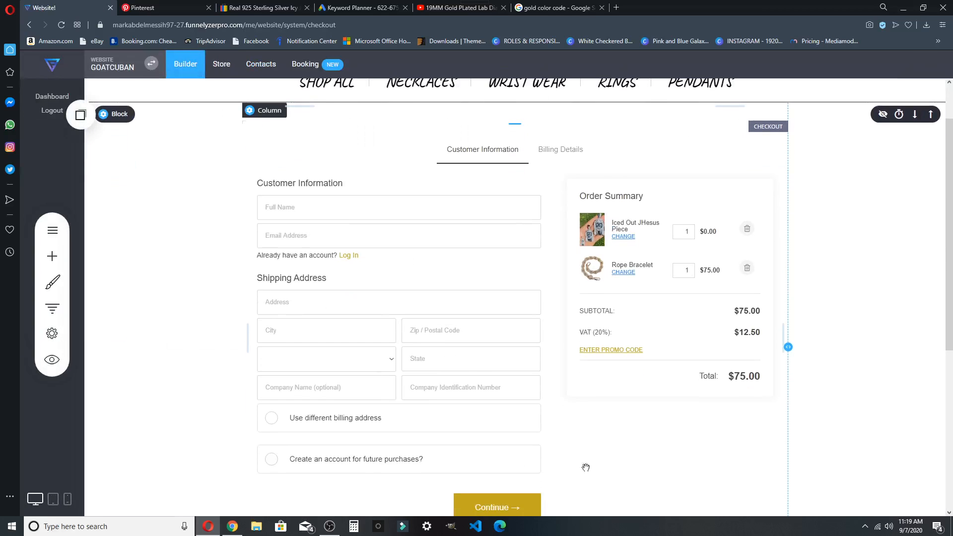
pyautogui.scroll(-3, 614, 334)
pyautogui.scroll(3, 713, 376)
# Preview the checkout page and apply the promo code GOAT15 to the order
pyautogui.click(51, 360)
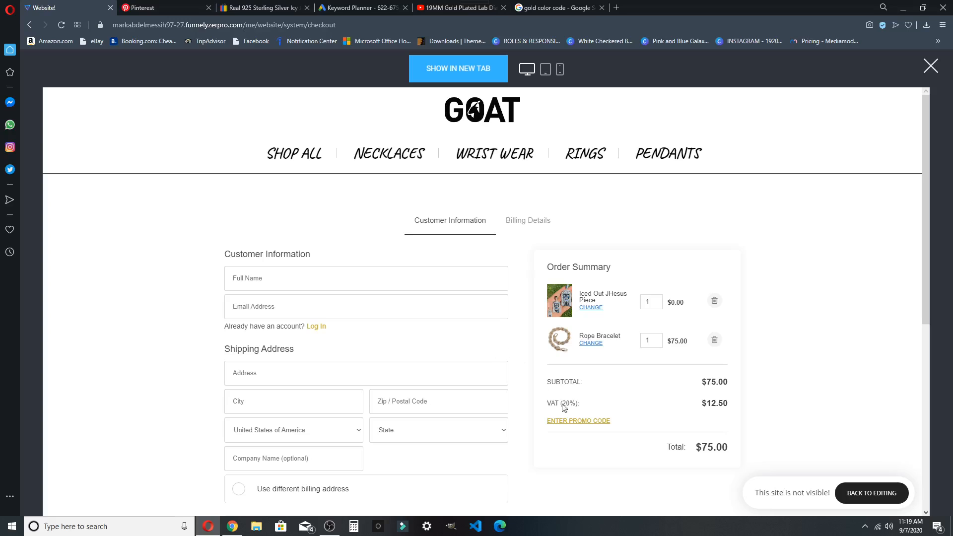
pyautogui.click(579, 422)
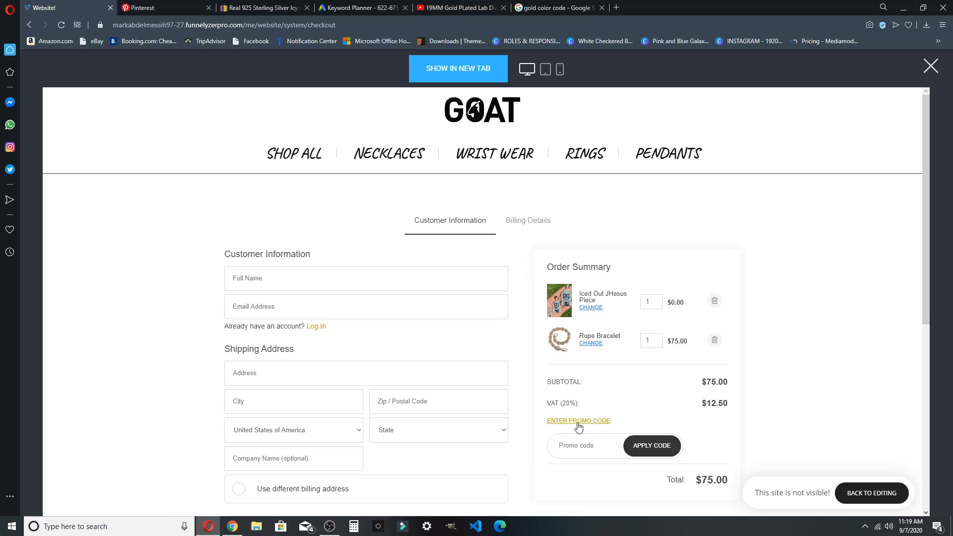
pyautogui.click(637, 447)
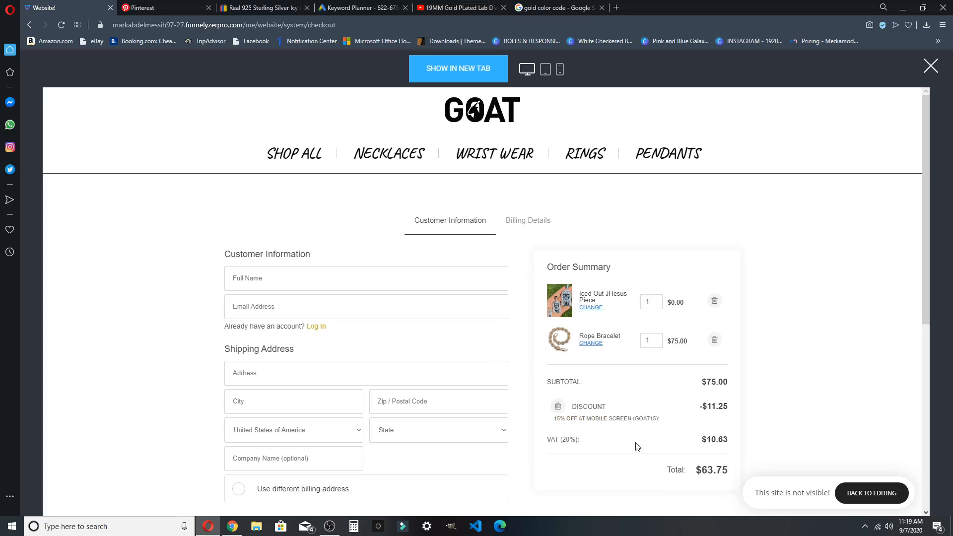
# Examine the discounted order summary, the customer and shipping fields and the rest of the previewed checkout page
pyautogui.scroll(-3, 715, 449)
pyautogui.moveTo(697, 317); pyautogui.dragTo(753, 327)
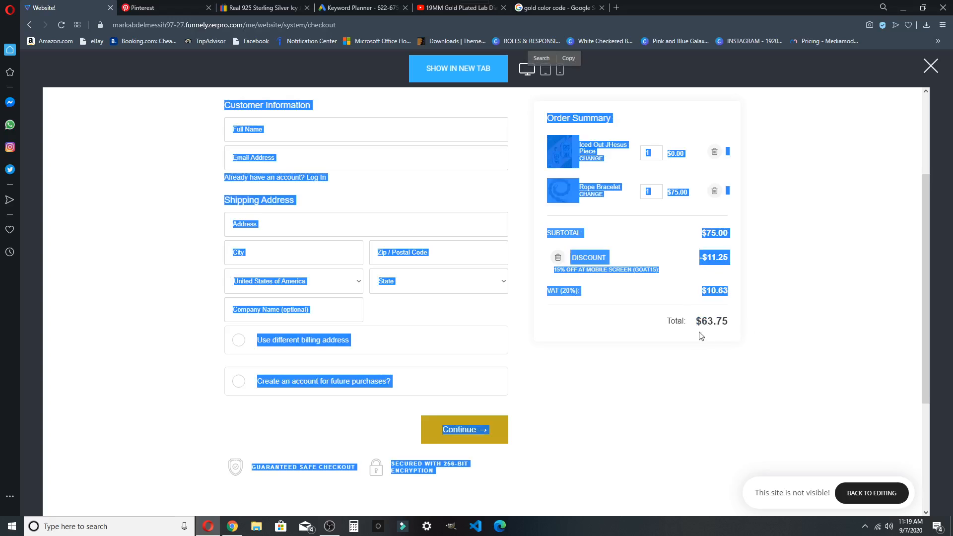
pyautogui.click(699, 333)
pyautogui.scroll(-1, 456, 258)
pyautogui.scroll(4, 456, 258)
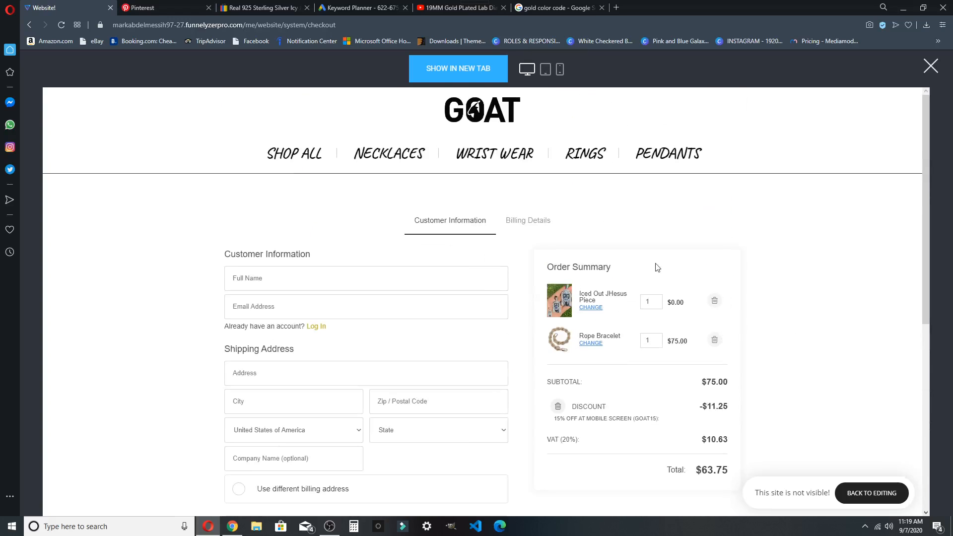
pyautogui.scroll(-6, 658, 268)
pyautogui.scroll(5, 536, 219)
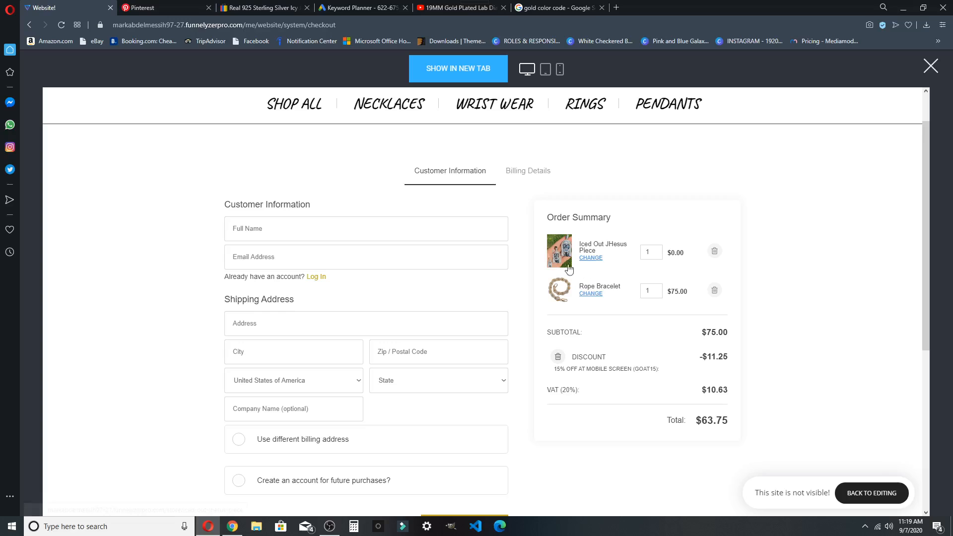
pyautogui.scroll(-1, 697, 232)
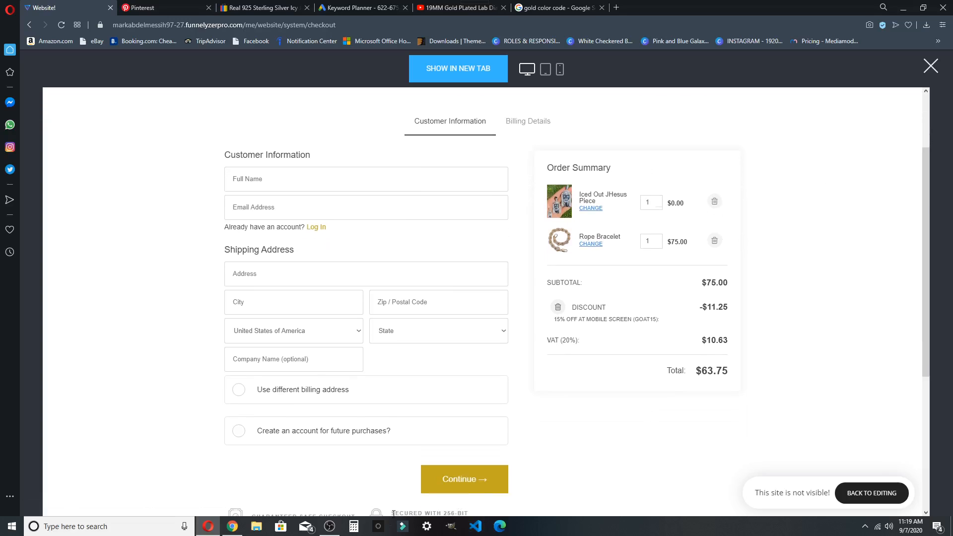